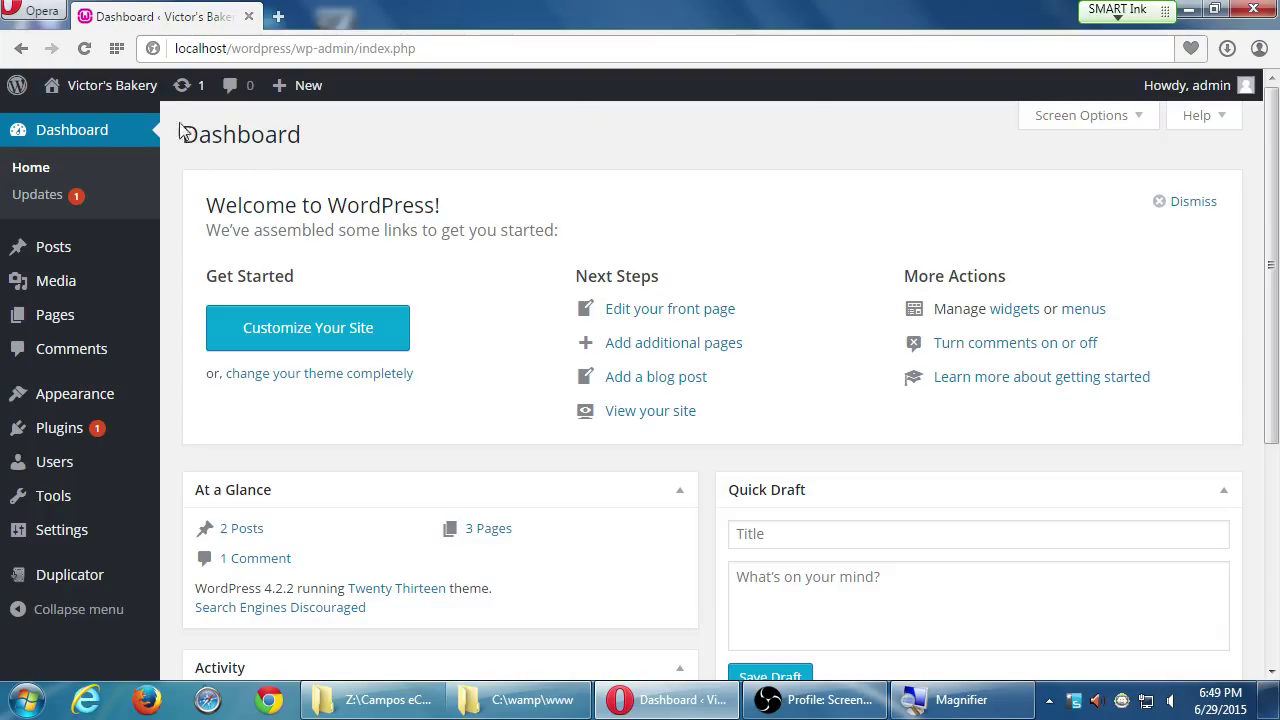
Step: Open the bakery site in a new browser tab and go to its About Us page
{"action": "mouse_move", "coordinate": [100, 87]}
{"action": "middle_click", "coordinate": [118, 121]}
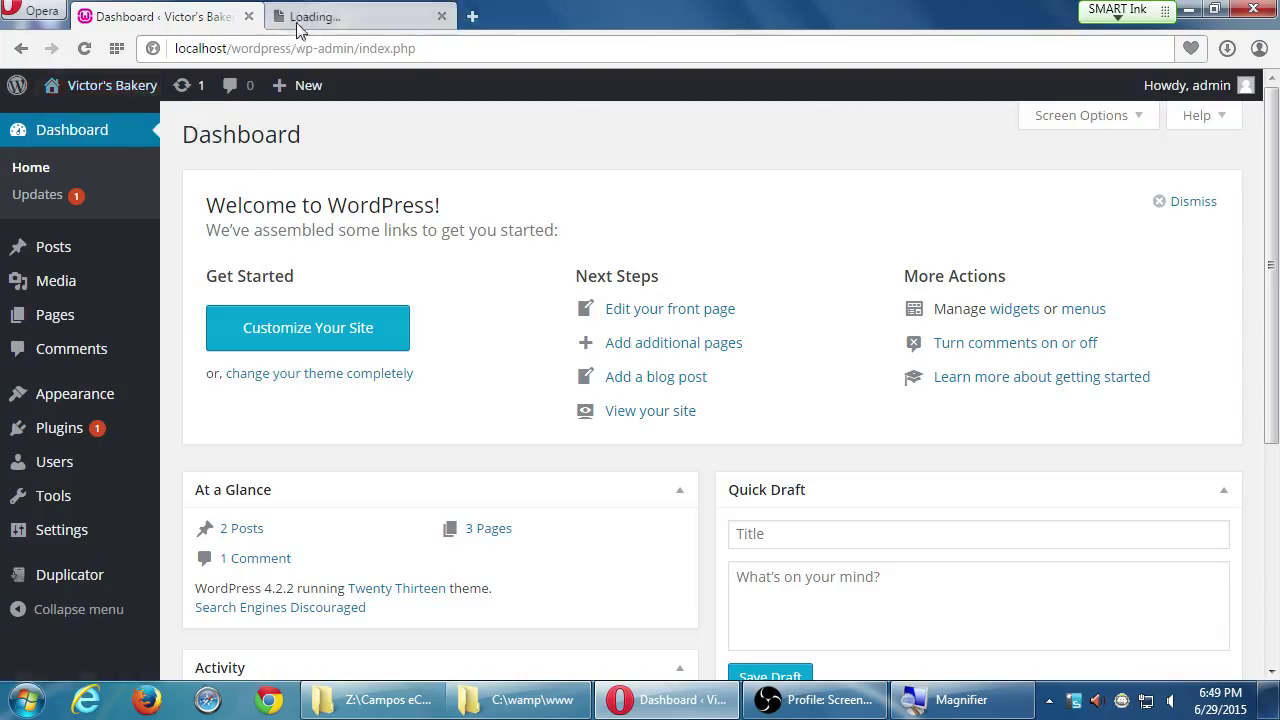
{"action": "left_click", "coordinate": [305, 16]}
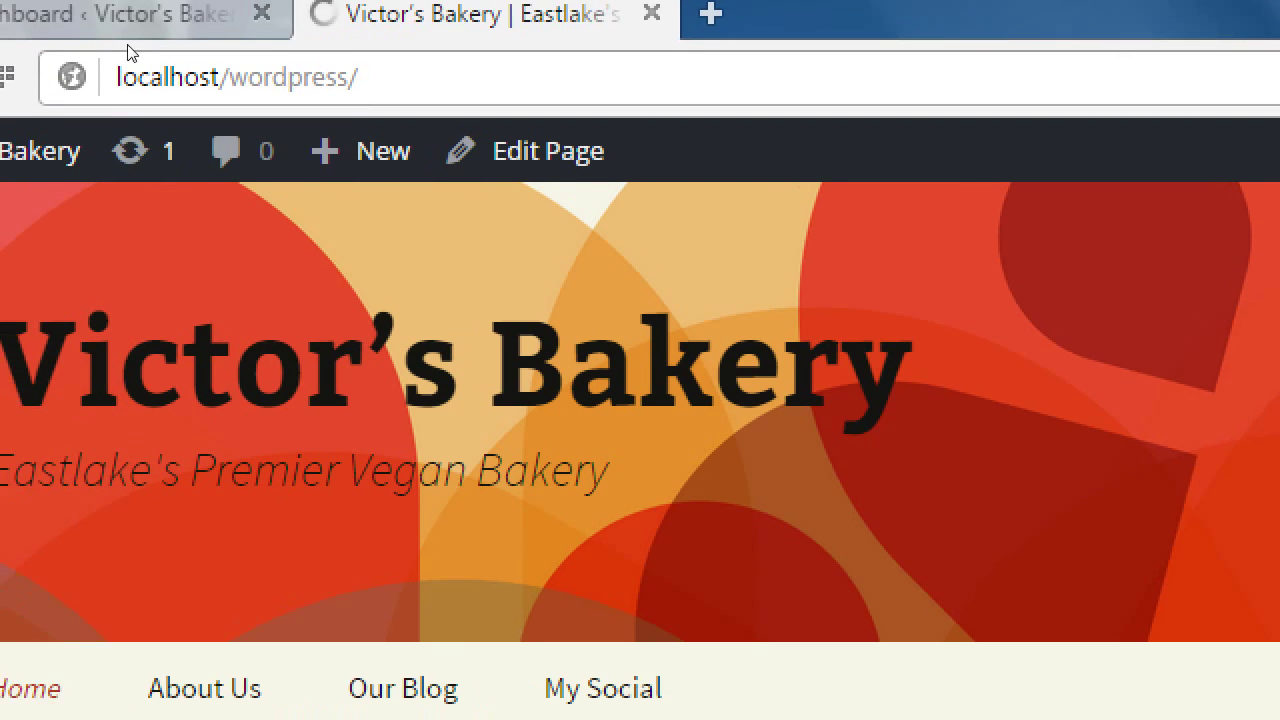
{"action": "key", "text": "Tab"}
{"action": "key", "text": "Tab"}
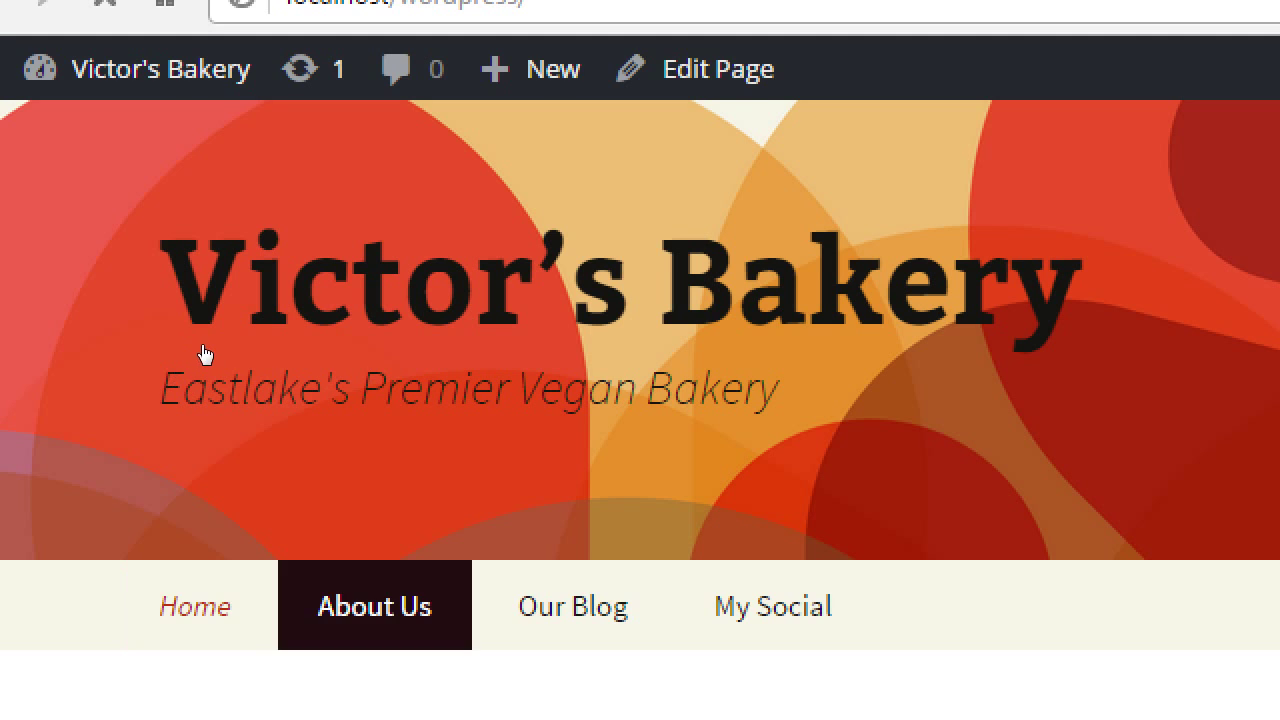
{"action": "key", "text": "Return"}
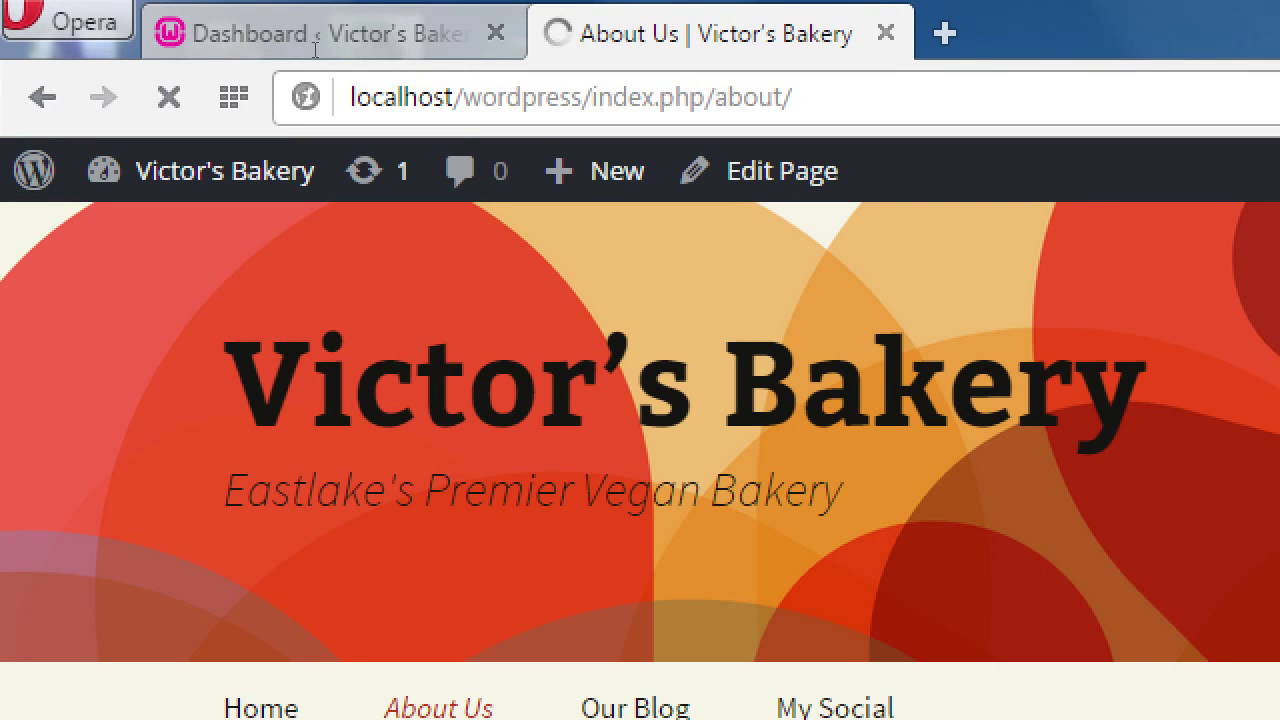
Step: Replace index.php/about/ in the About Us page address with ?p=99, without loading it, to illustrate the default permalink format
{"action": "key", "text": "ctrl+l"}
{"action": "left_click", "coordinate": [688, 97]}
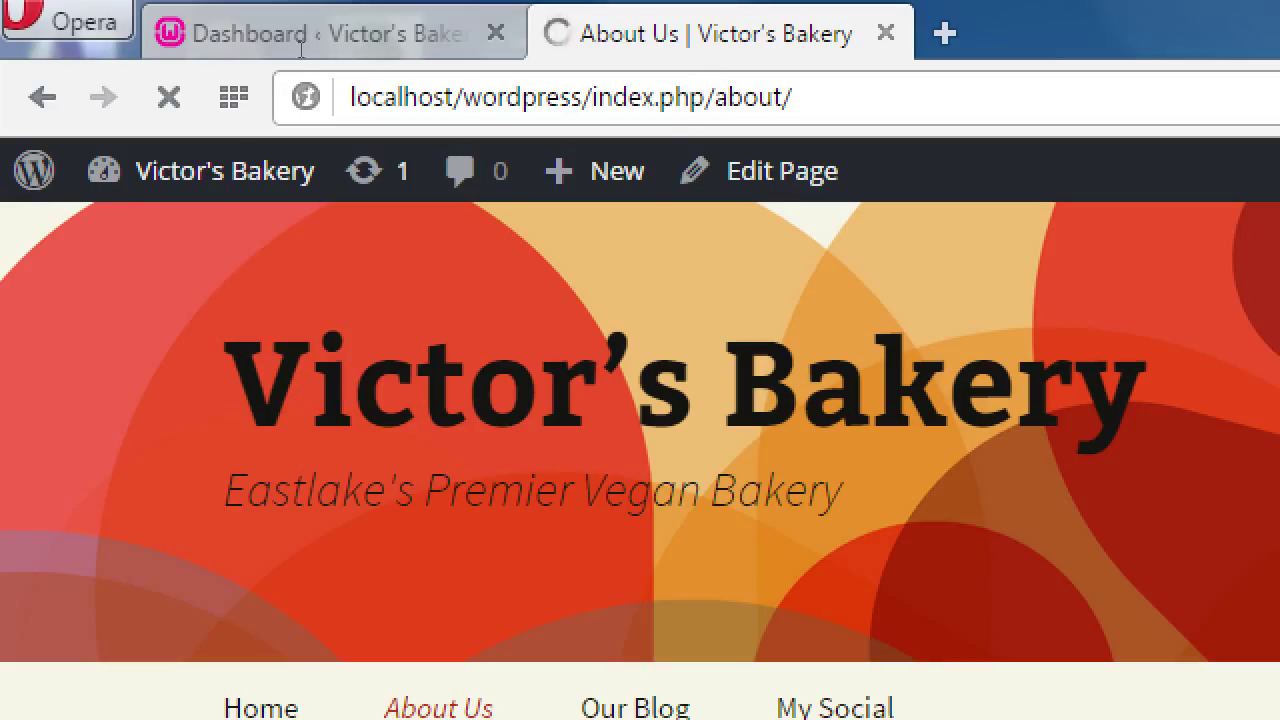
{"action": "key", "text": "ctrl+Left"}
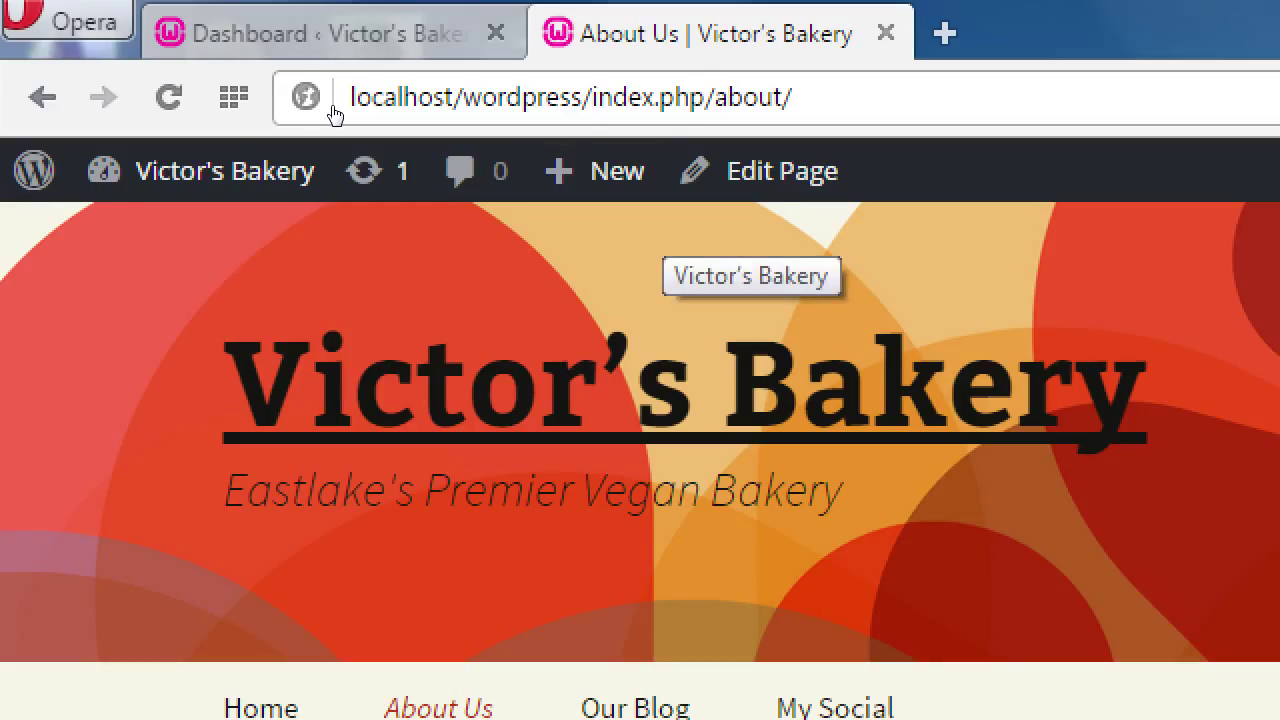
{"action": "key", "text": "End"}
{"action": "key", "text": "ctrl+shift+Left"}
{"action": "key", "text": "ctrl+shift+Left"}
{"action": "key", "text": "ctrl+shift+Left"}
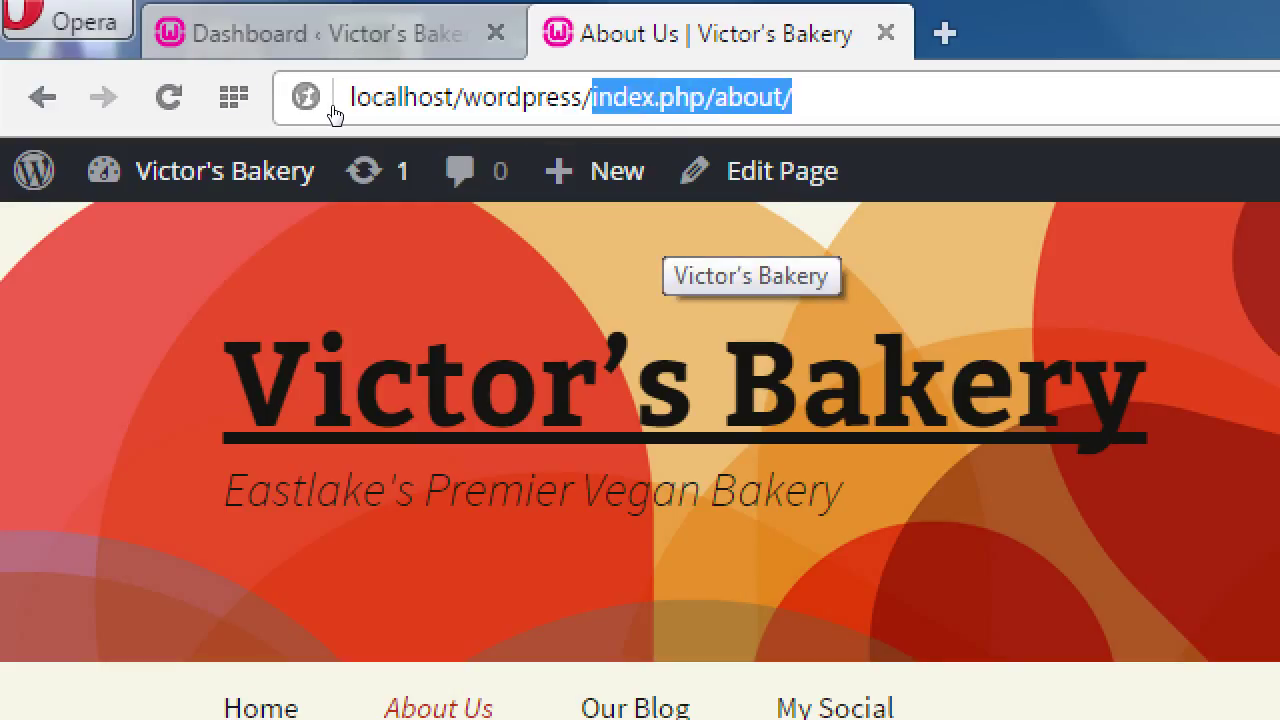
{"action": "type", "text": "?"}
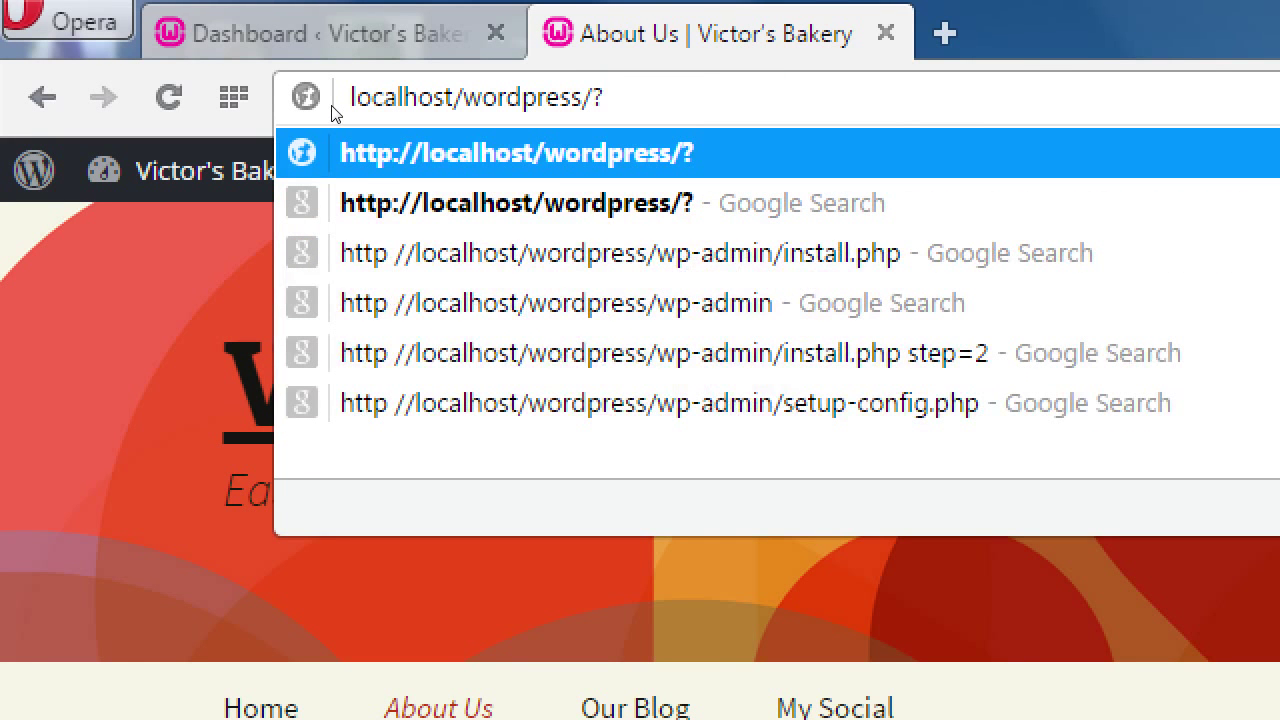
{"action": "type", "text": "p=99"}
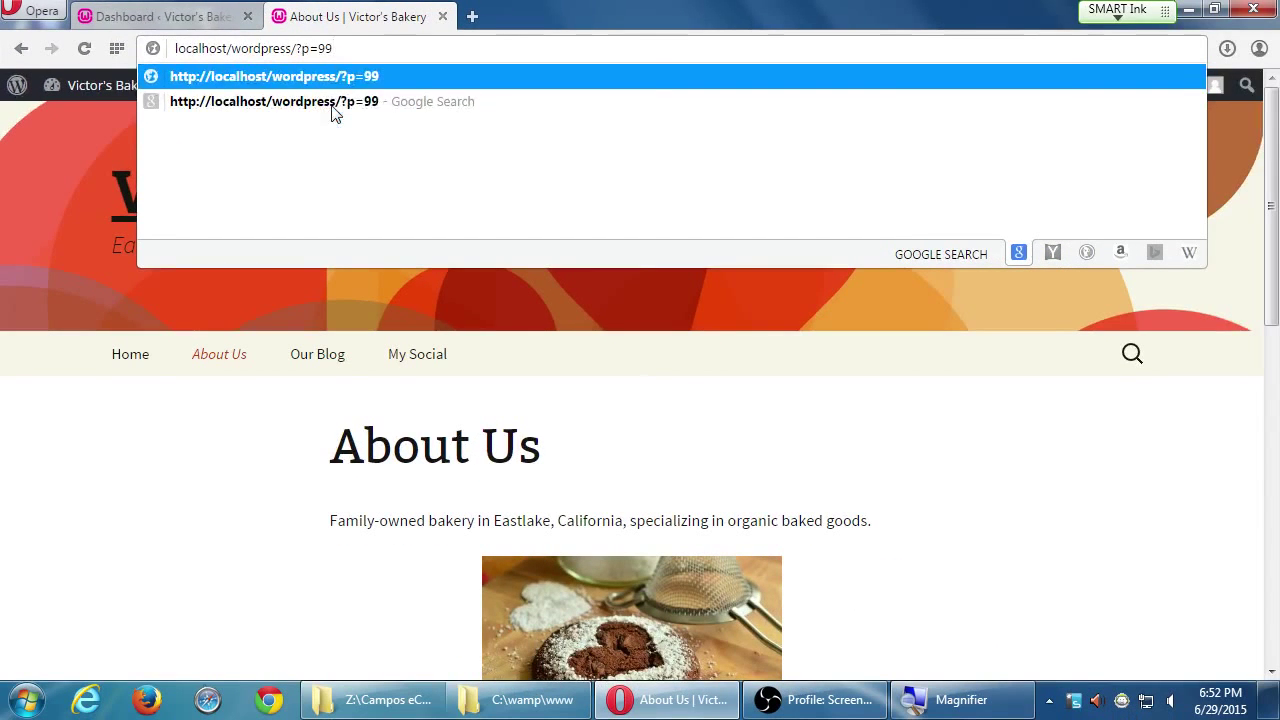
Step: Return to the WordPress dashboard tab and open the WampServer menu from the hidden system tray icons
{"action": "left_click", "coordinate": [200, 17]}
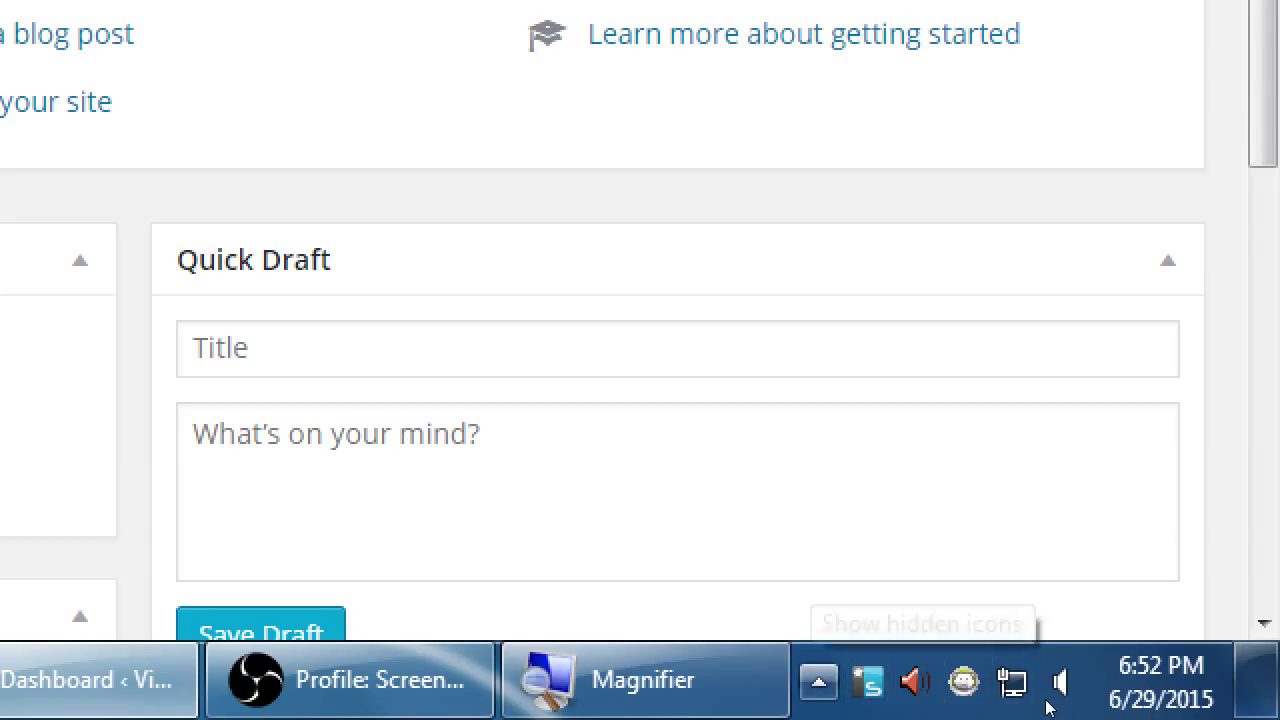
{"action": "key", "text": "Return"}
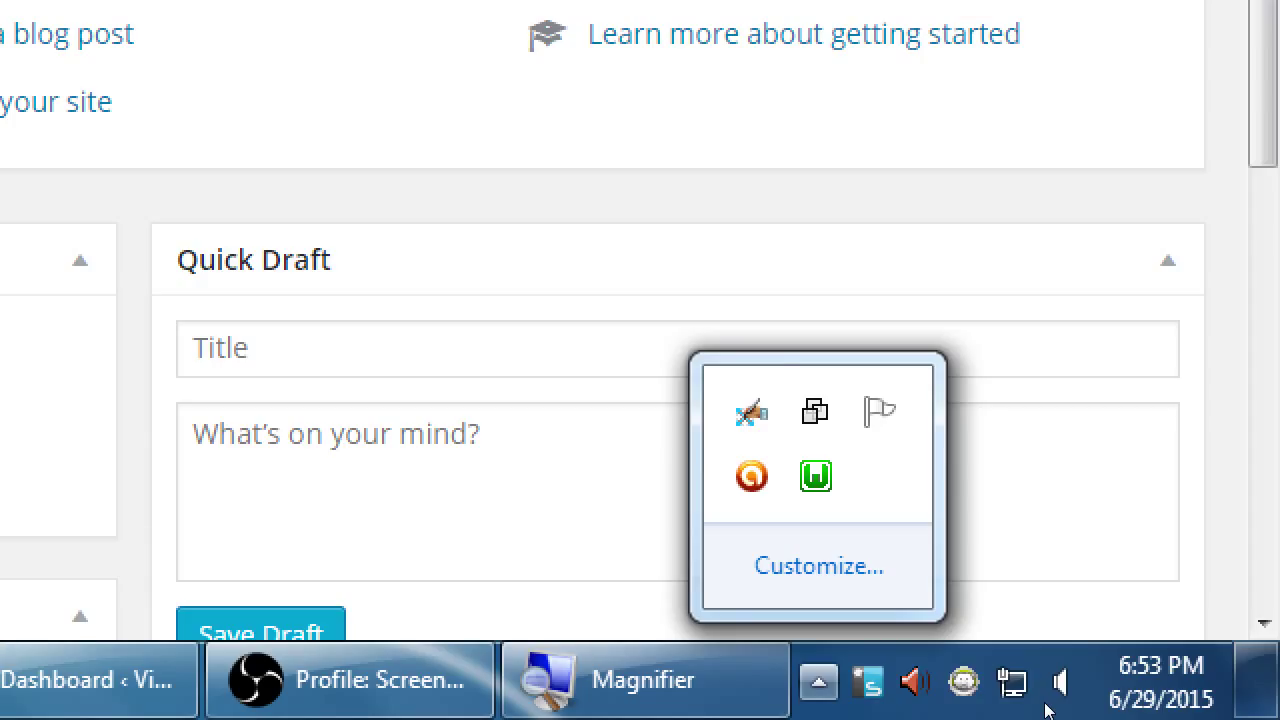
{"action": "key", "text": "Return"}
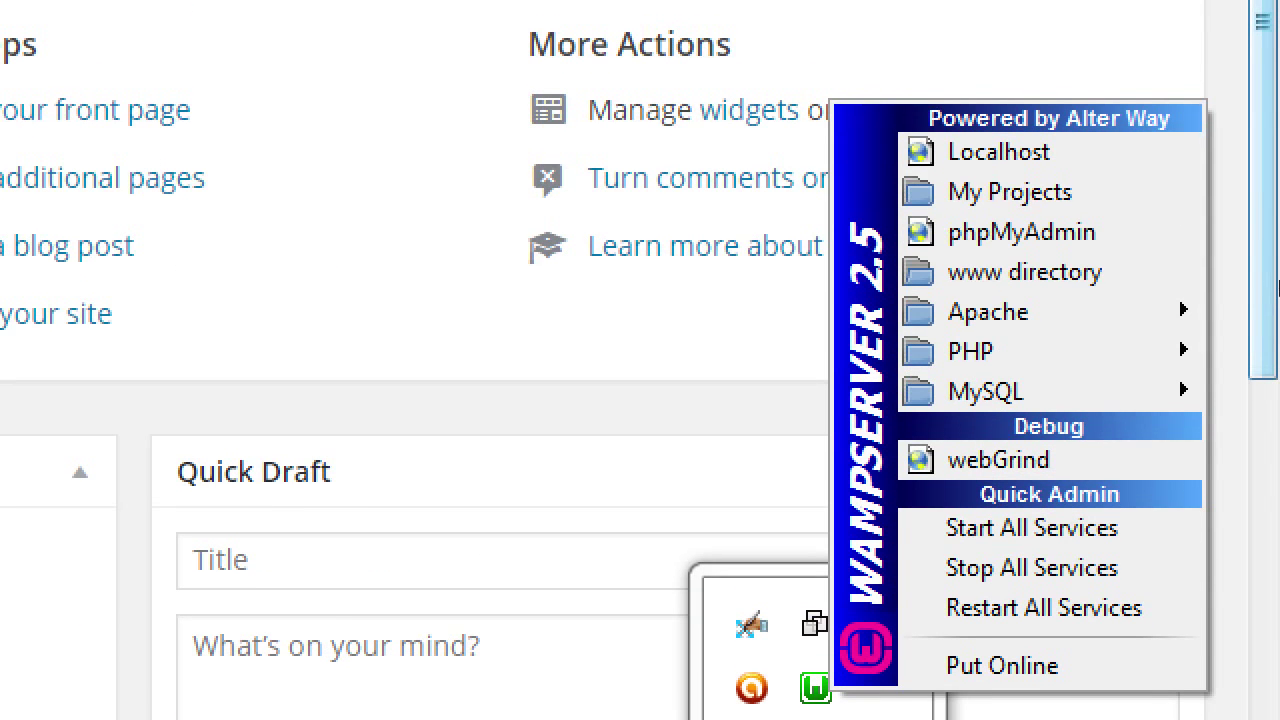
Step: Open the list of Apache modules in WampServer's Apache settings
{"action": "key", "text": "Down"}
{"action": "key", "text": "Down"}
{"action": "key", "text": "Down"}
{"action": "key", "text": "Down"}
{"action": "key", "text": "Down"}
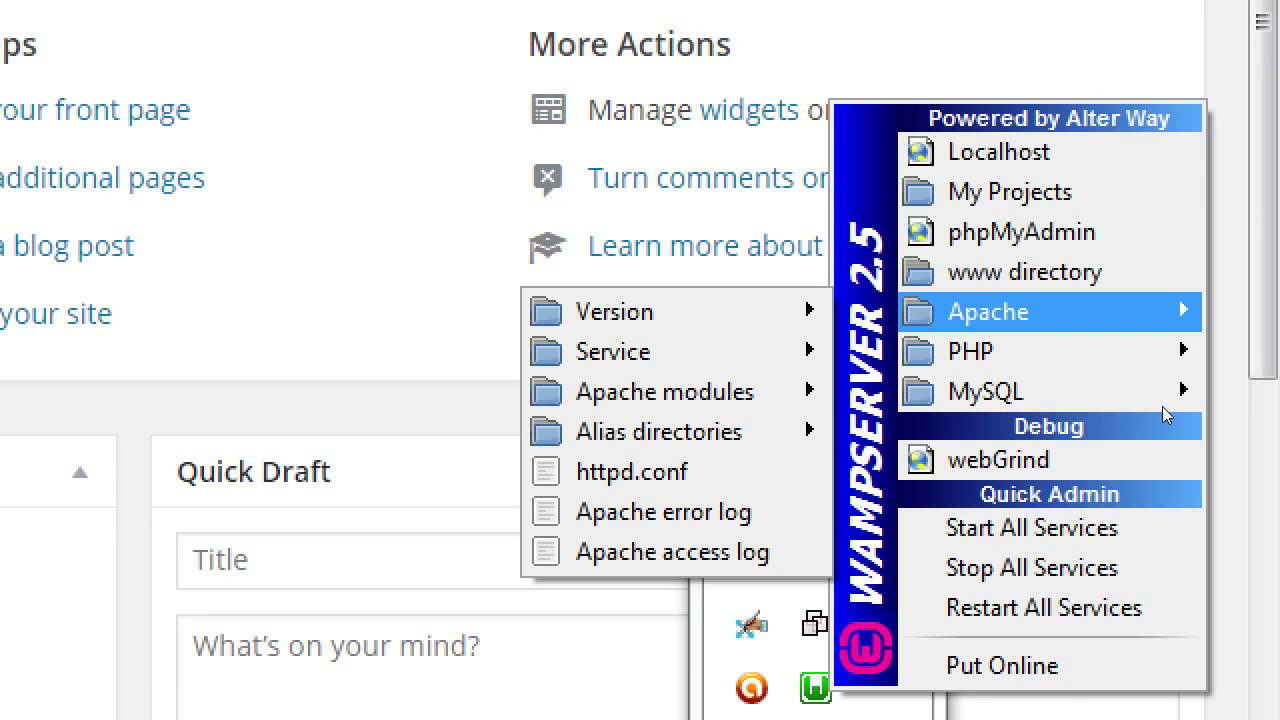
{"action": "key", "text": "Down"}
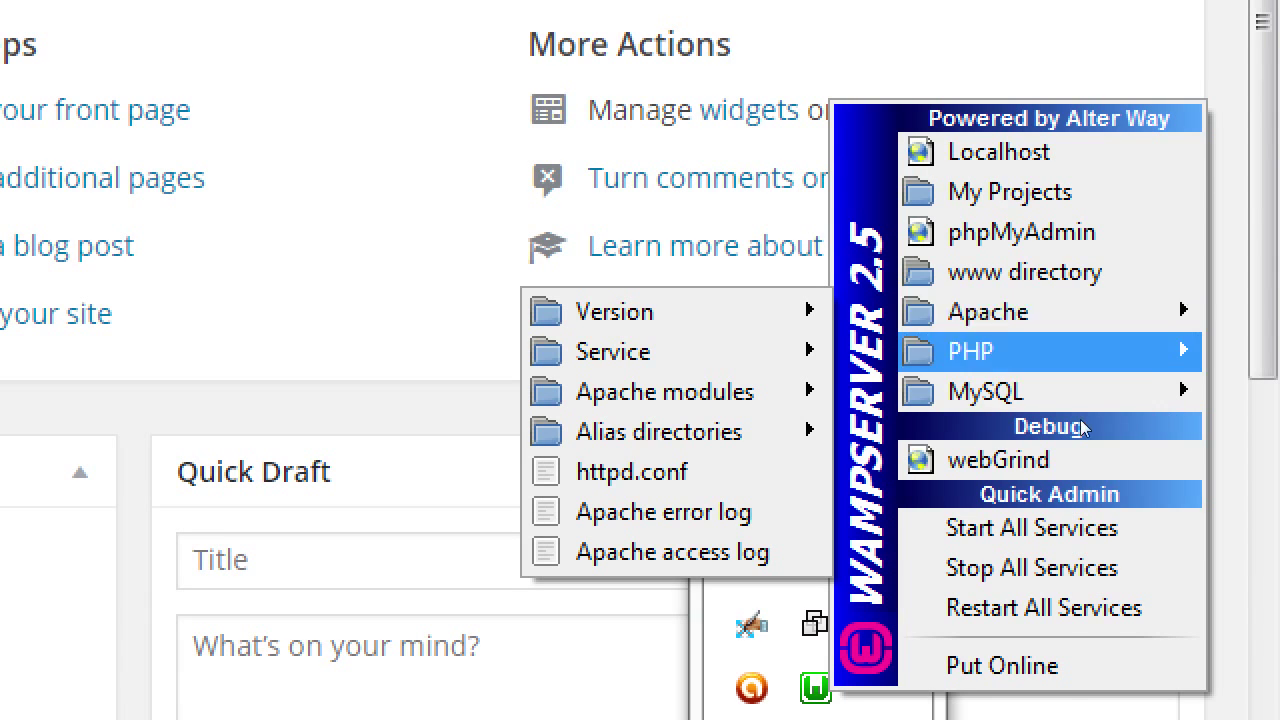
{"action": "key", "text": "Up"}
{"action": "key", "text": "Right"}
{"action": "key", "text": "Down"}
{"action": "key", "text": "Down"}
{"action": "key", "text": "Right"}
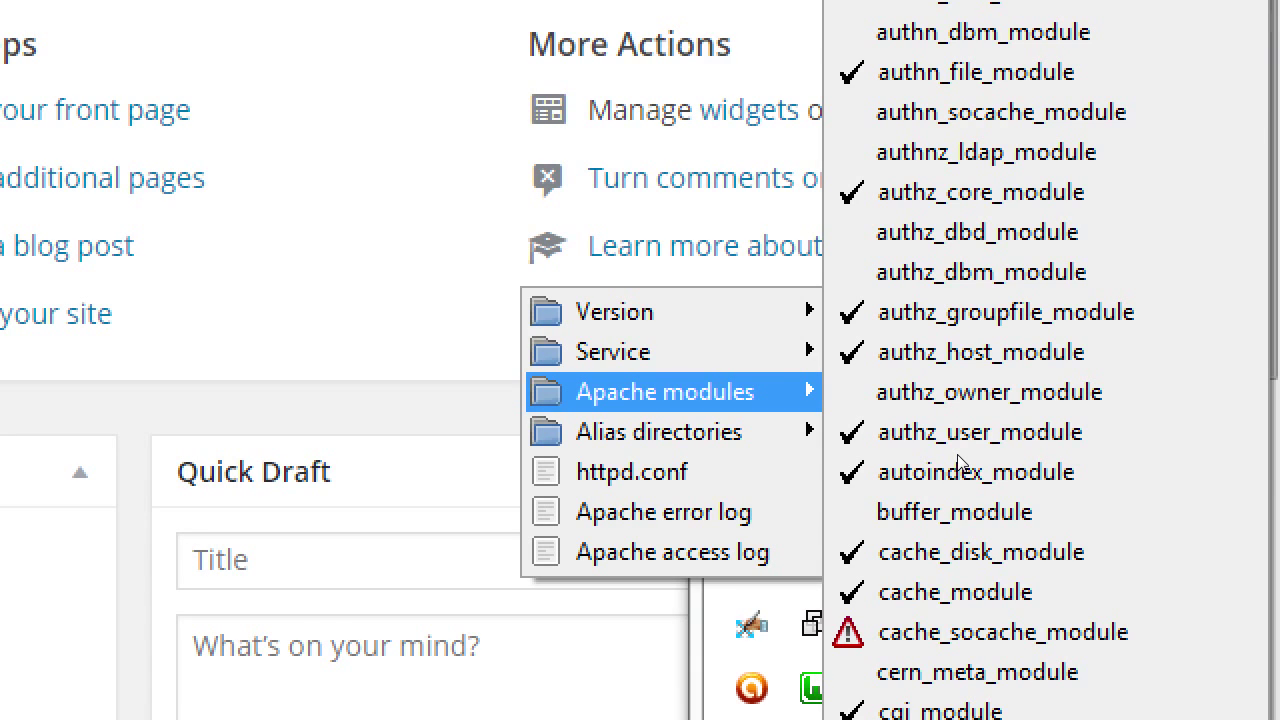
Step: Enable rewrite_module in the list of Apache modules
{"action": "key", "text": "Up"}
{"action": "key", "text": "Up"}
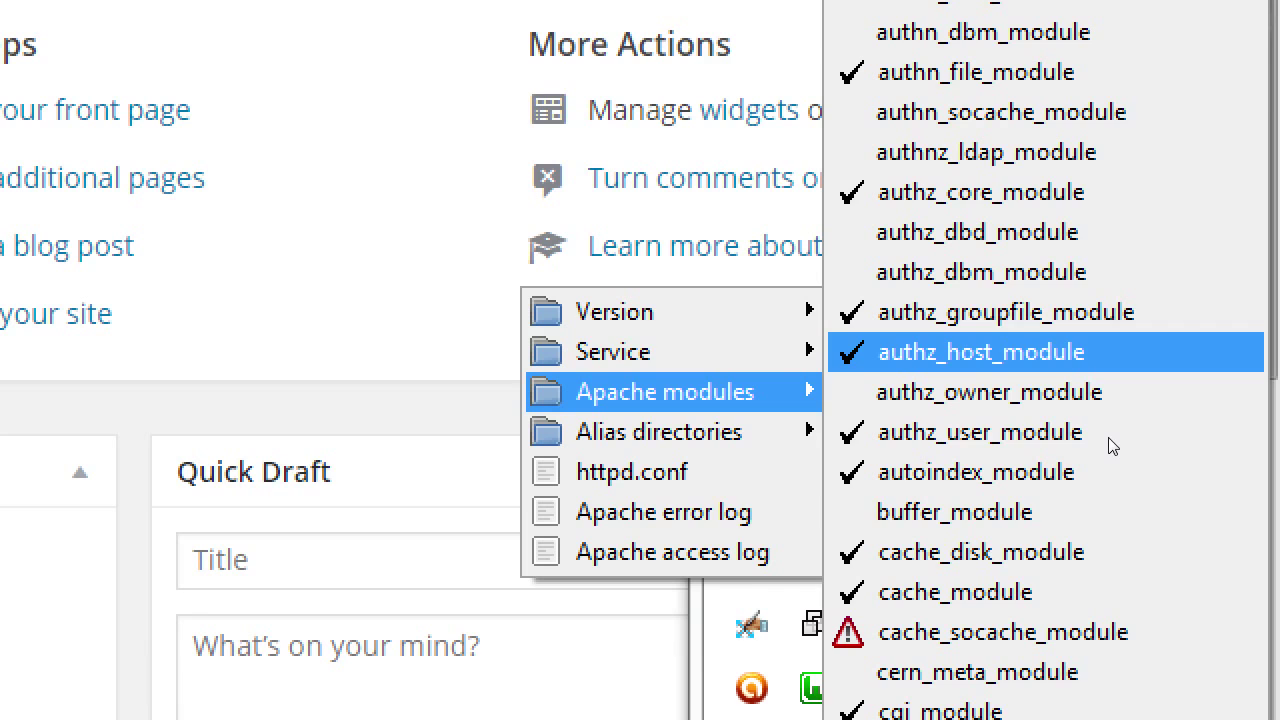
{"action": "key", "text": "Down"}
{"action": "key", "text": "Down"}
{"action": "key", "text": "Down"}
{"action": "key", "text": "Down"}
{"action": "key", "text": "Down"}
{"action": "key", "text": "Down"}
{"action": "key", "text": "Down"}
{"action": "key", "text": "Down"}
{"action": "key", "text": "Down"}
{"action": "key", "text": "Down"}
{"action": "key", "text": "Down"}
{"action": "key", "text": "Down"}
{"action": "key", "text": "Down"}
{"action": "key", "text": "Down"}
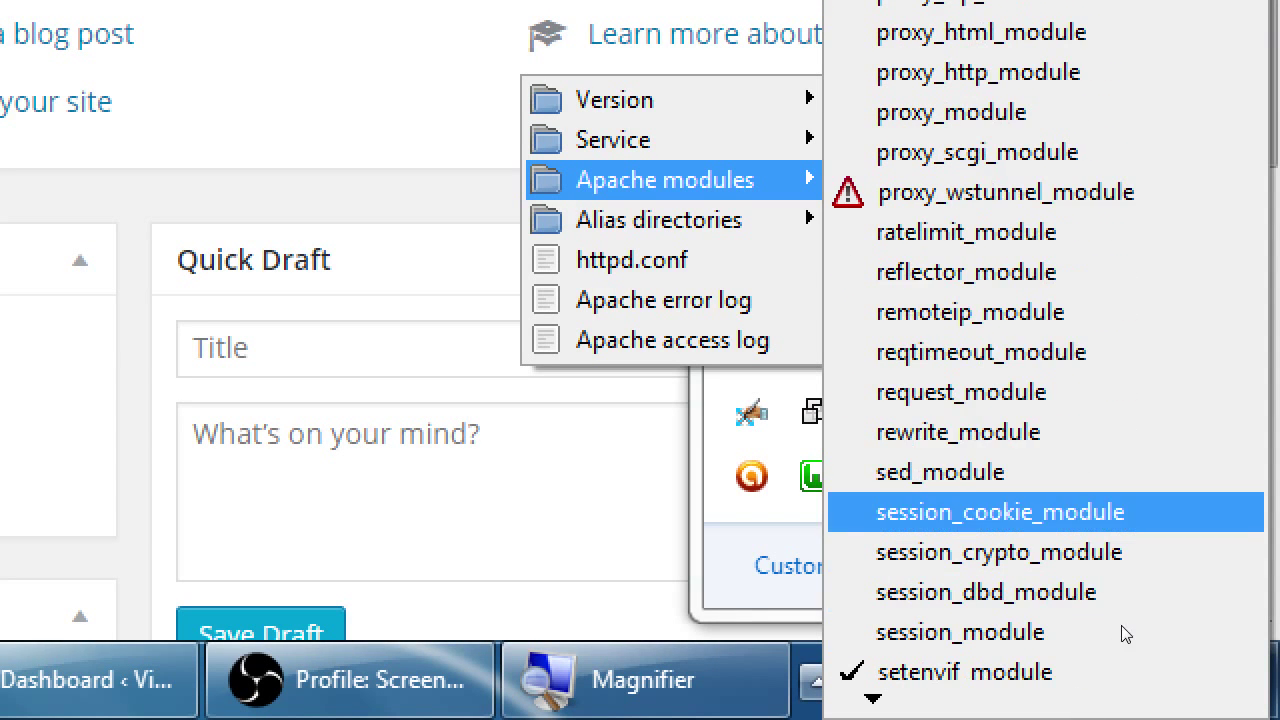
{"action": "left_click", "coordinate": [1155, 585]}
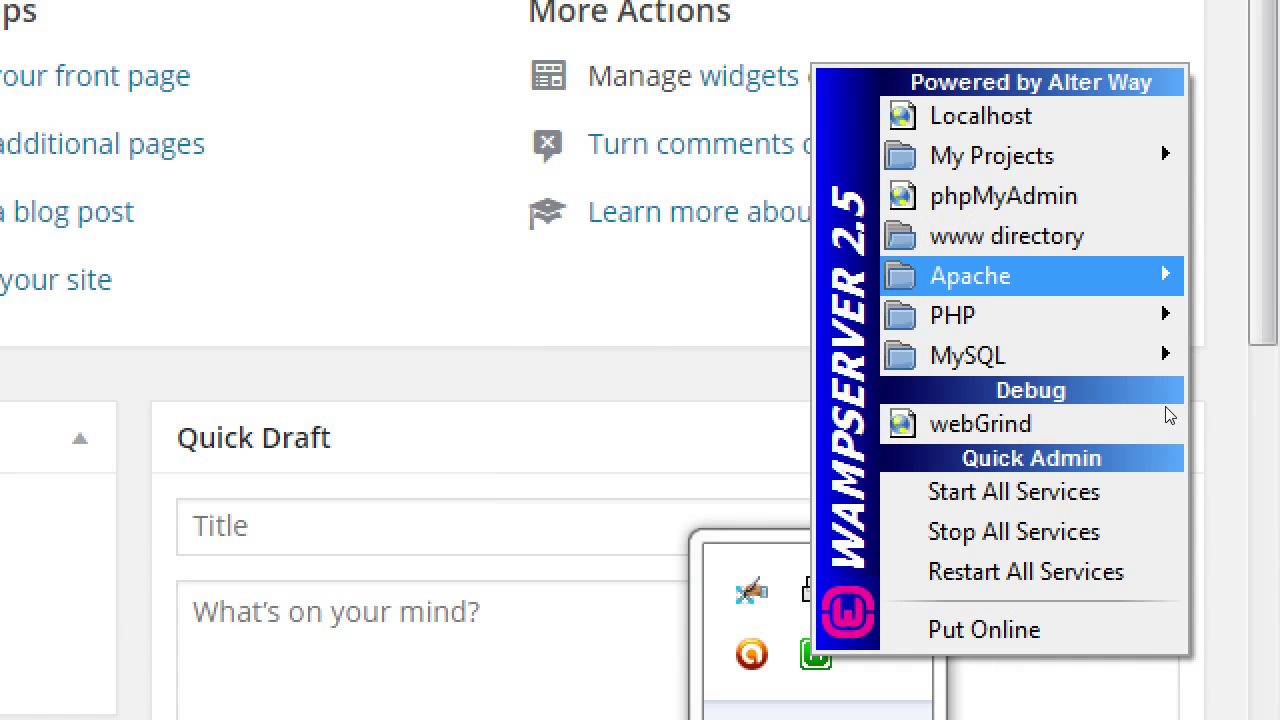
Step: Check the status of rewrite_module in WampServer's Apache modules list and close the menu
{"action": "mouse_move", "coordinate": [1160, 98]}
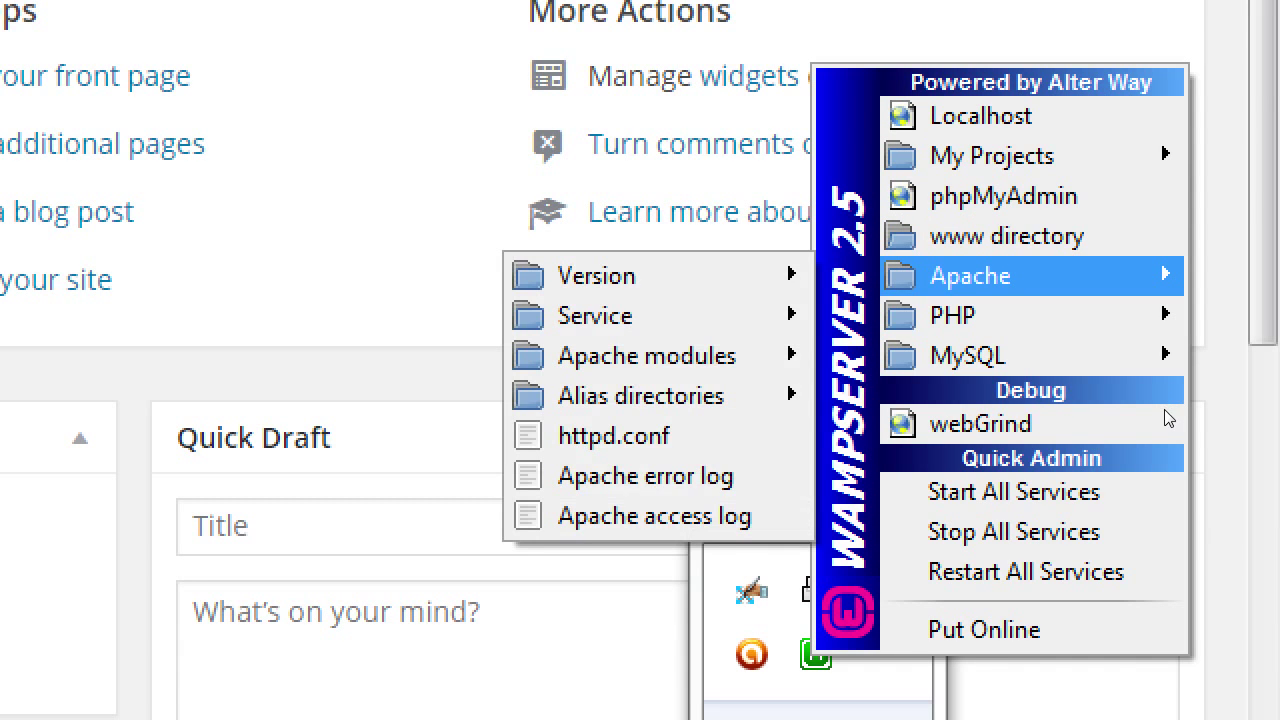
{"action": "key", "text": "Right"}
{"action": "key", "text": "Down"}
{"action": "key", "text": "Down"}
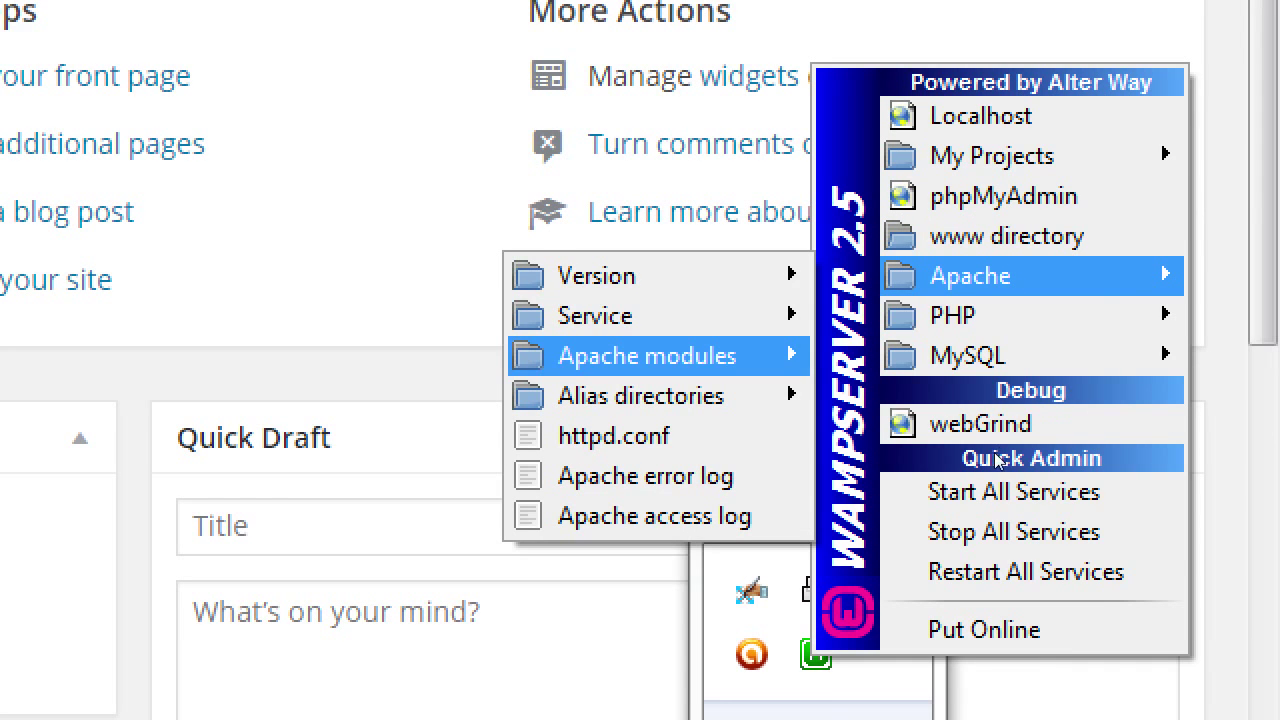
{"action": "key", "text": "Right"}
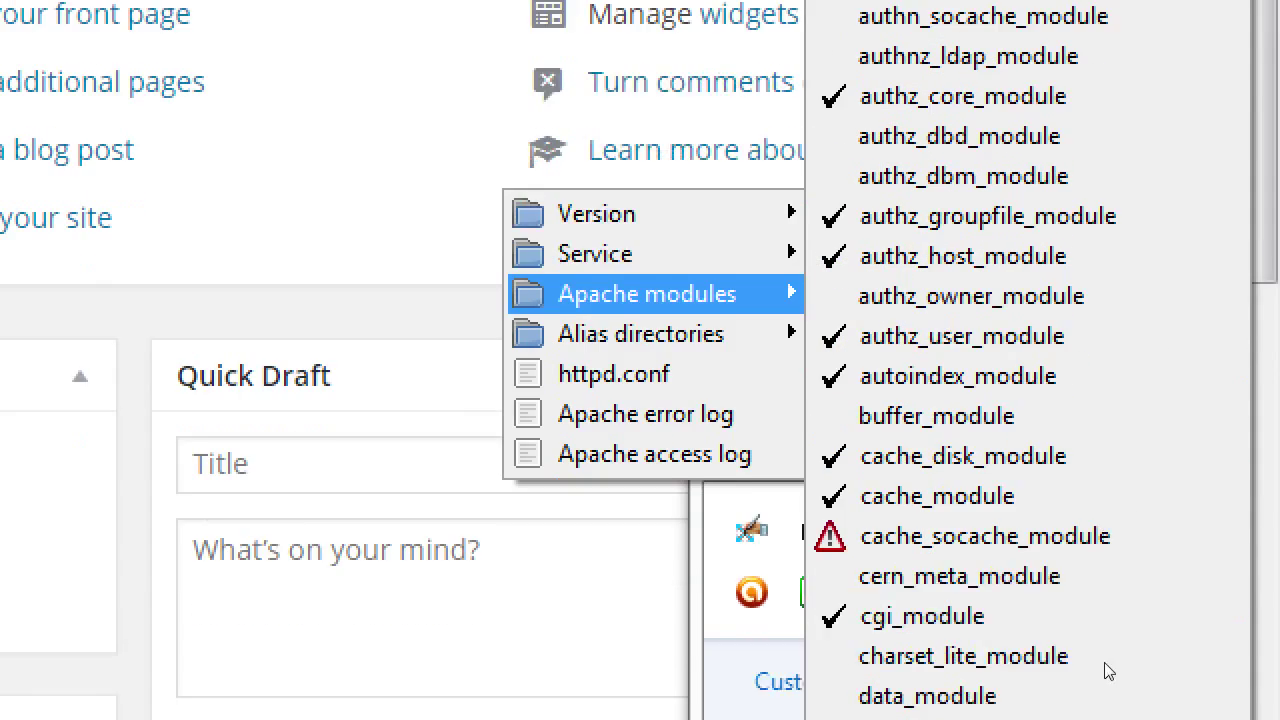
{"action": "scroll", "coordinate": [1095, 709], "scroll_direction": "down", "scroll_amount": 5}
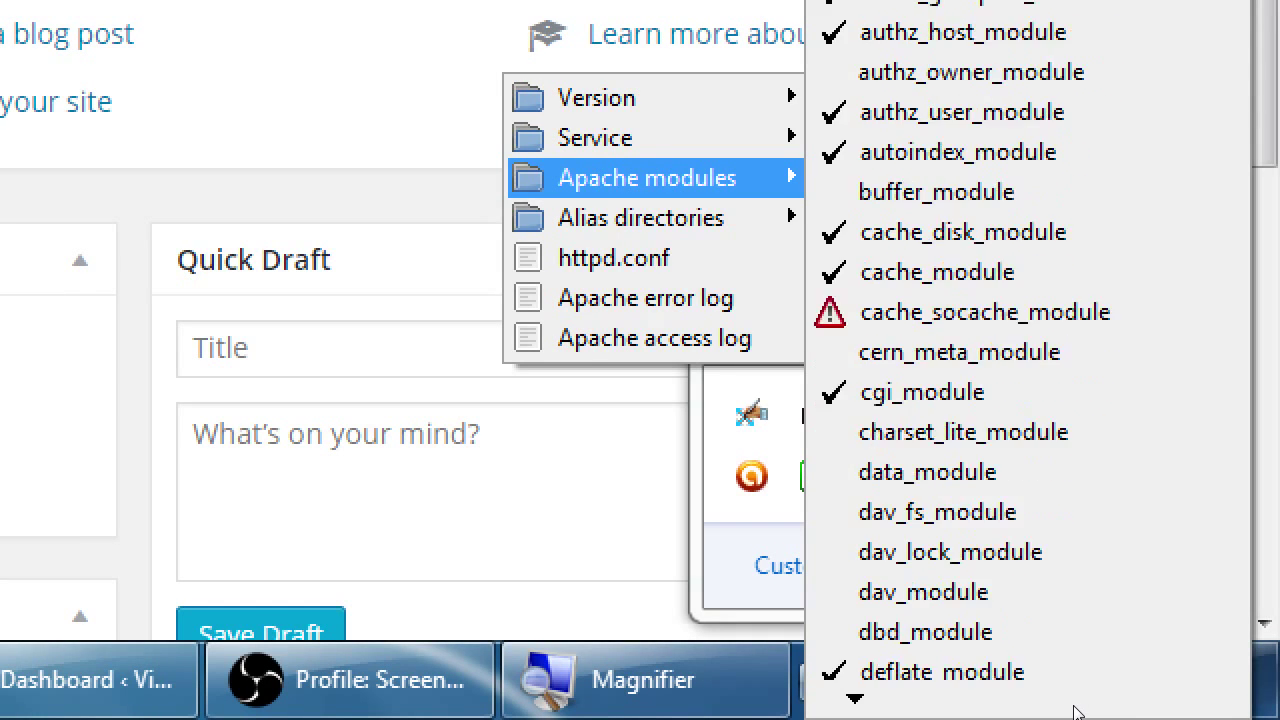
{"action": "scroll", "coordinate": [1077, 712], "scroll_direction": "down", "scroll_amount": 7}
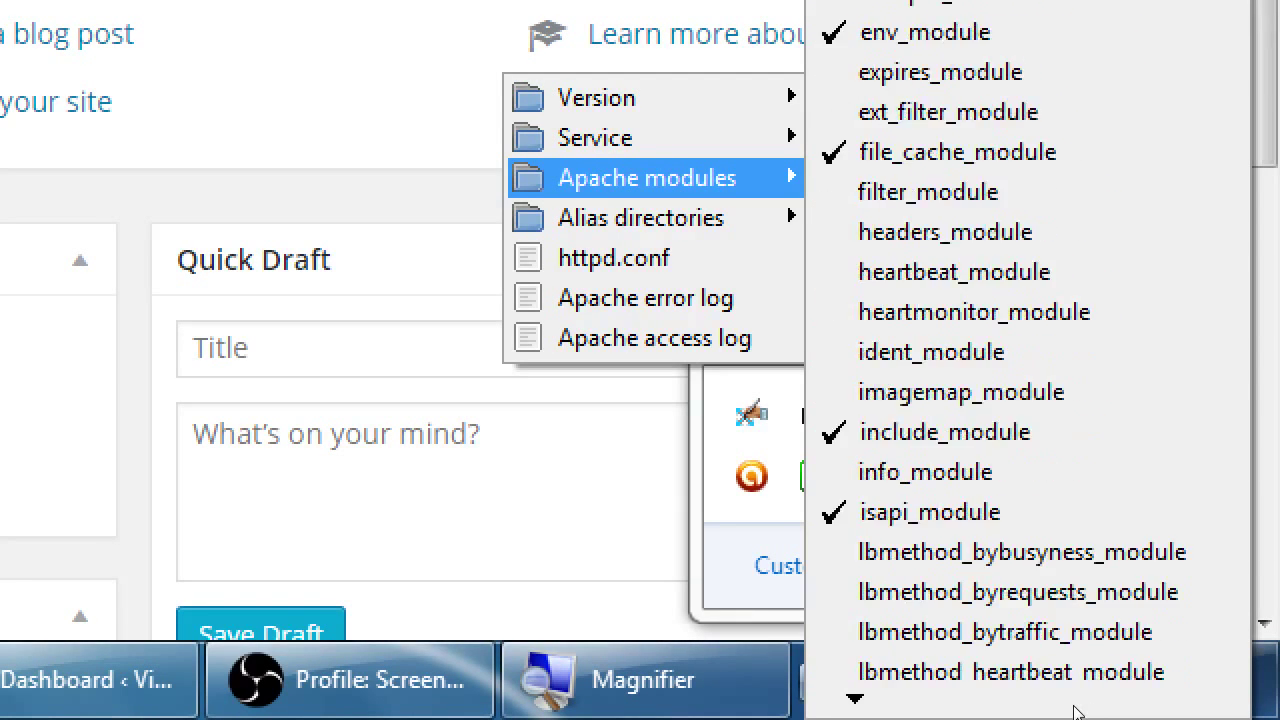
{"action": "scroll", "coordinate": [1077, 712], "scroll_direction": "down", "scroll_amount": 7}
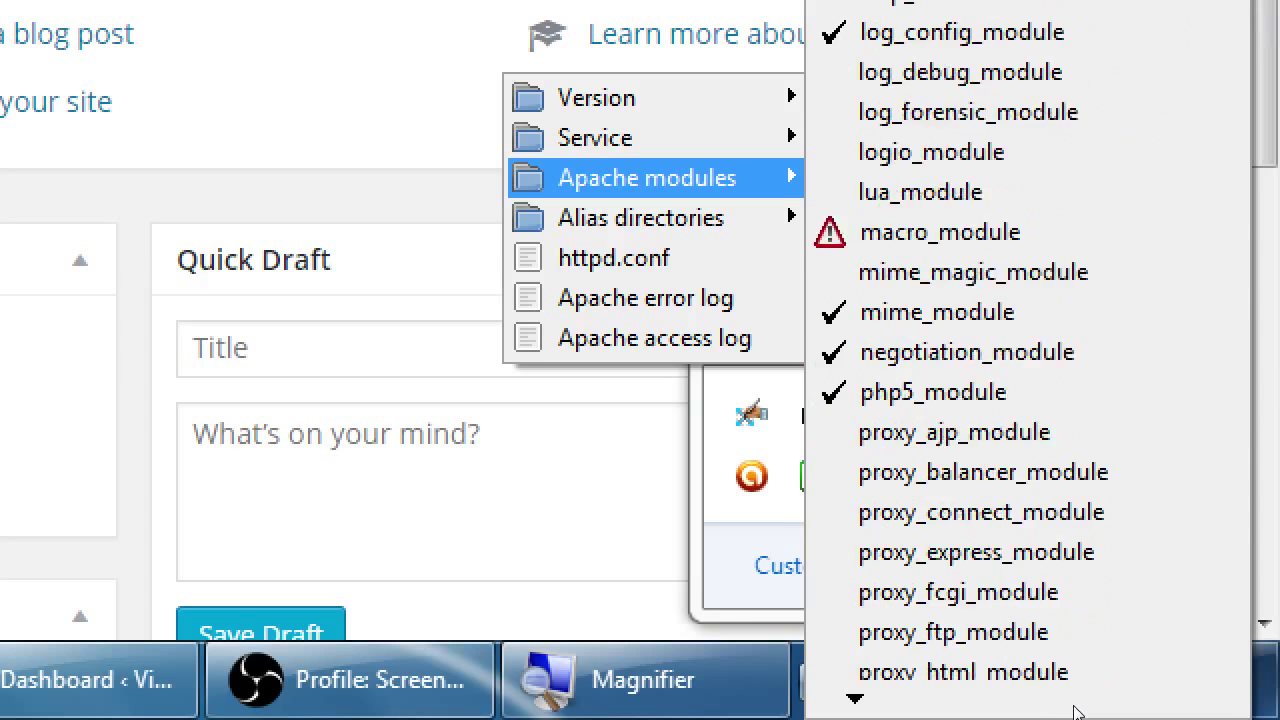
{"action": "scroll", "coordinate": [1073, 712], "scroll_direction": "down", "scroll_amount": 6}
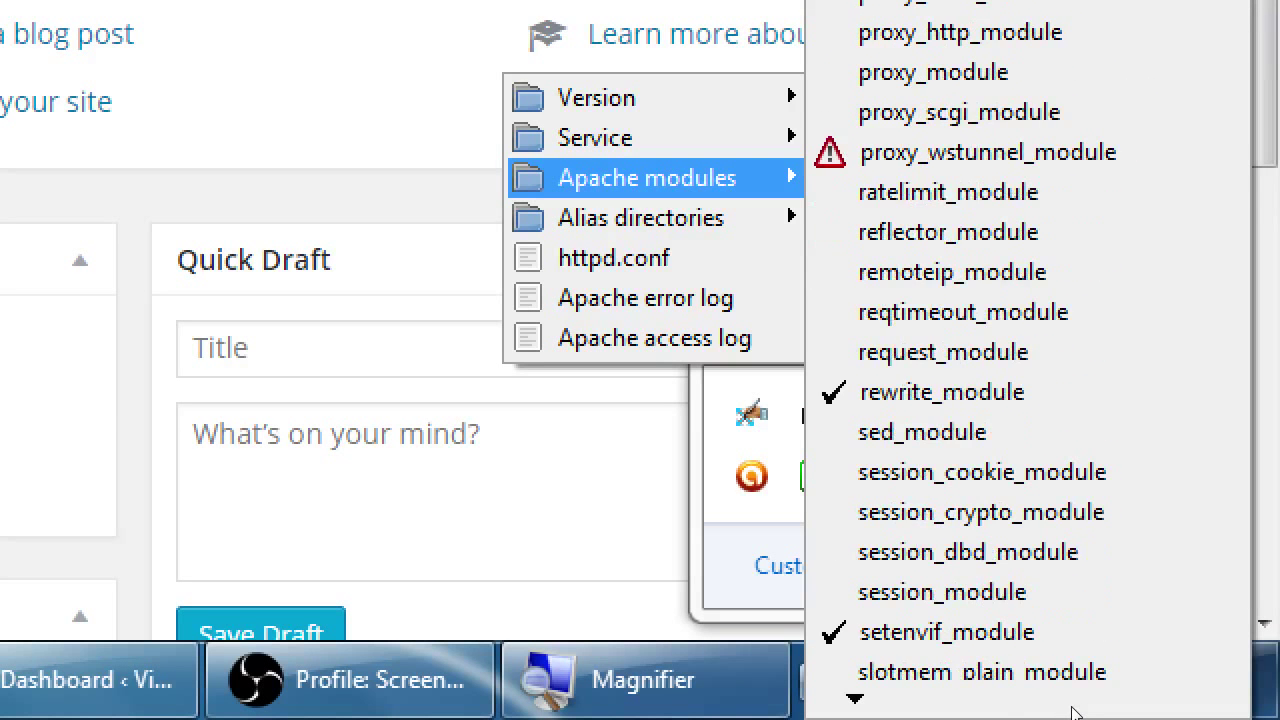
{"action": "key", "text": "Up"}
{"action": "key", "text": "Up"}
{"action": "key", "text": "Up"}
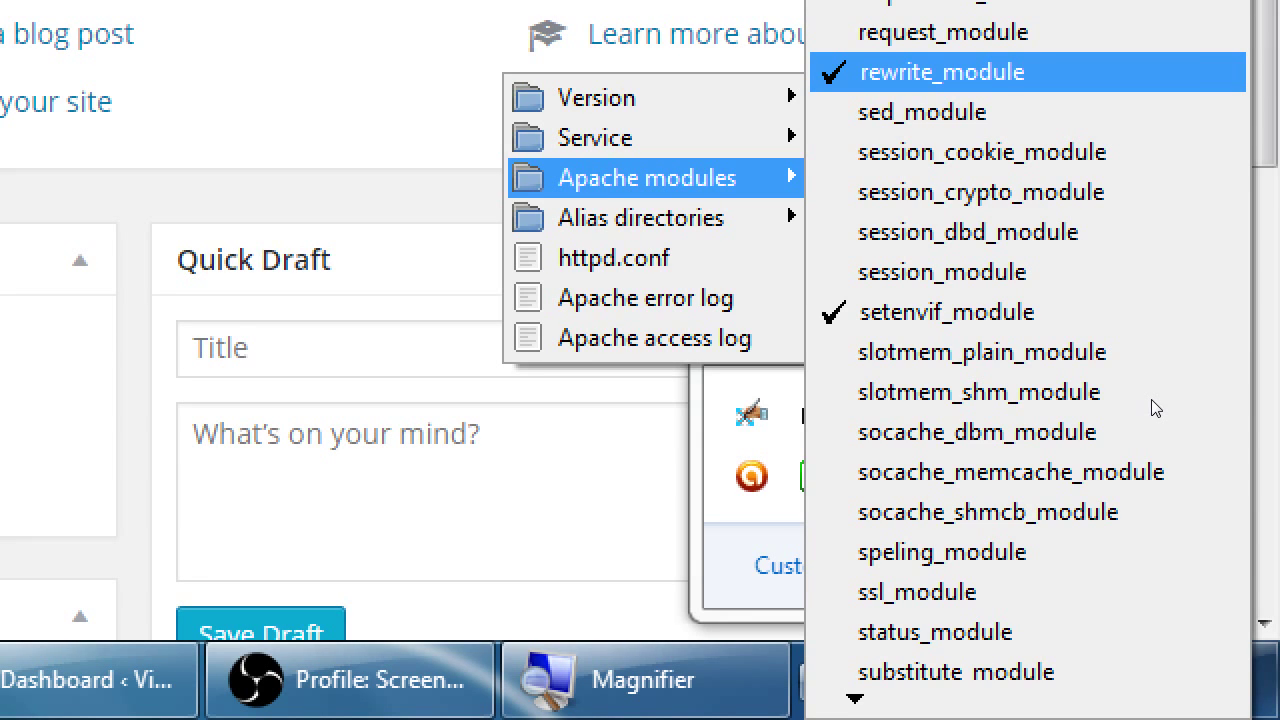
{"action": "key", "text": "super+minus"}
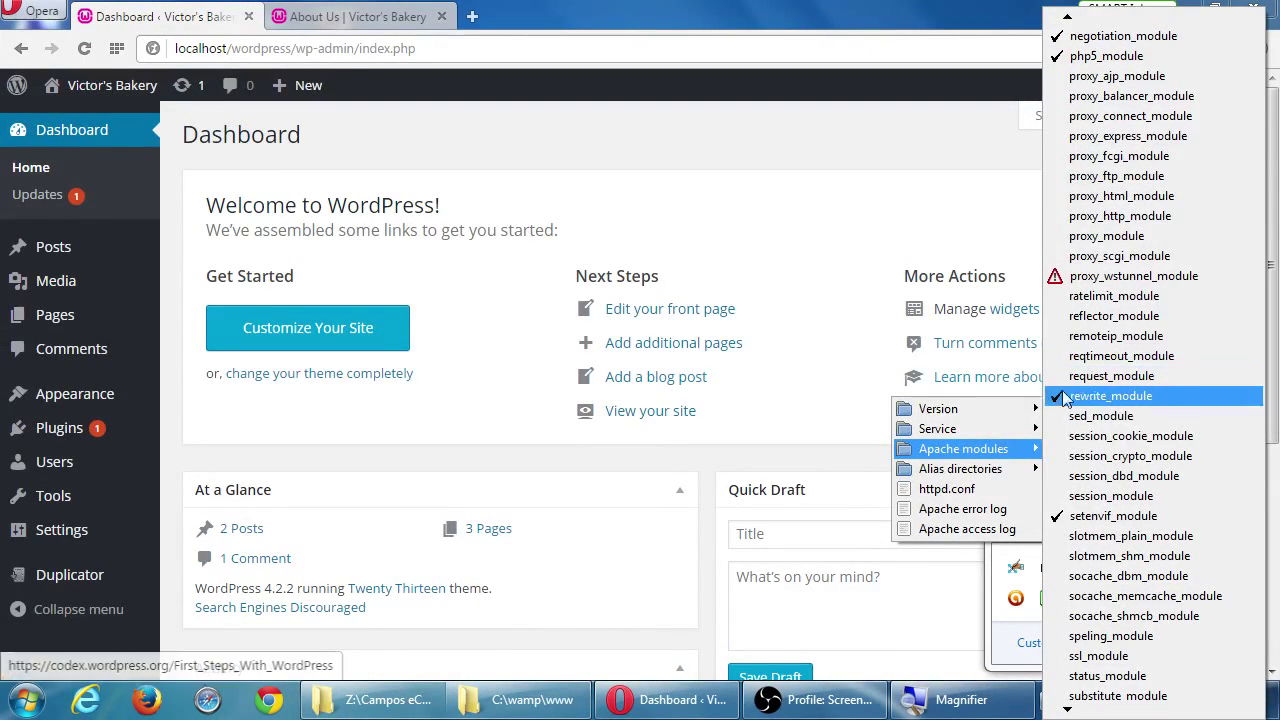
{"action": "left_click", "coordinate": [791, 142]}
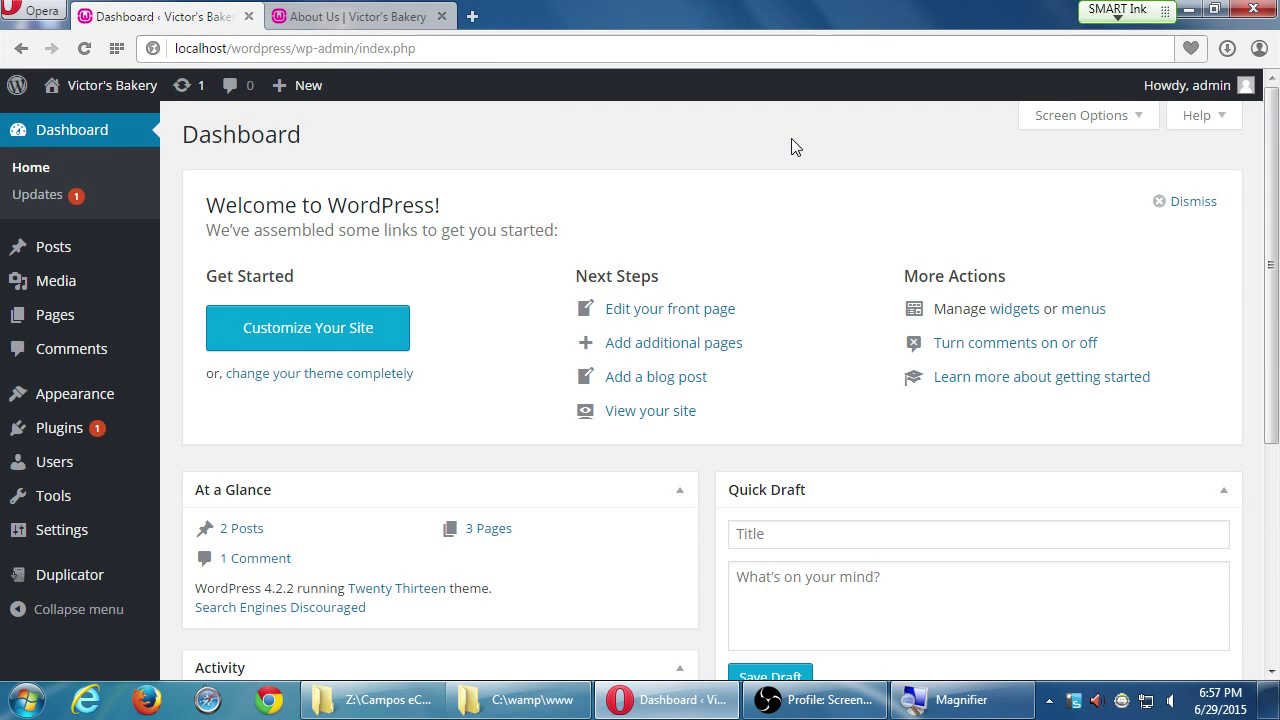
Step: Set the WordPress permalink structure to Post name in the Permalink Settings and save the changes
{"action": "mouse_move", "coordinate": [55, 548]}
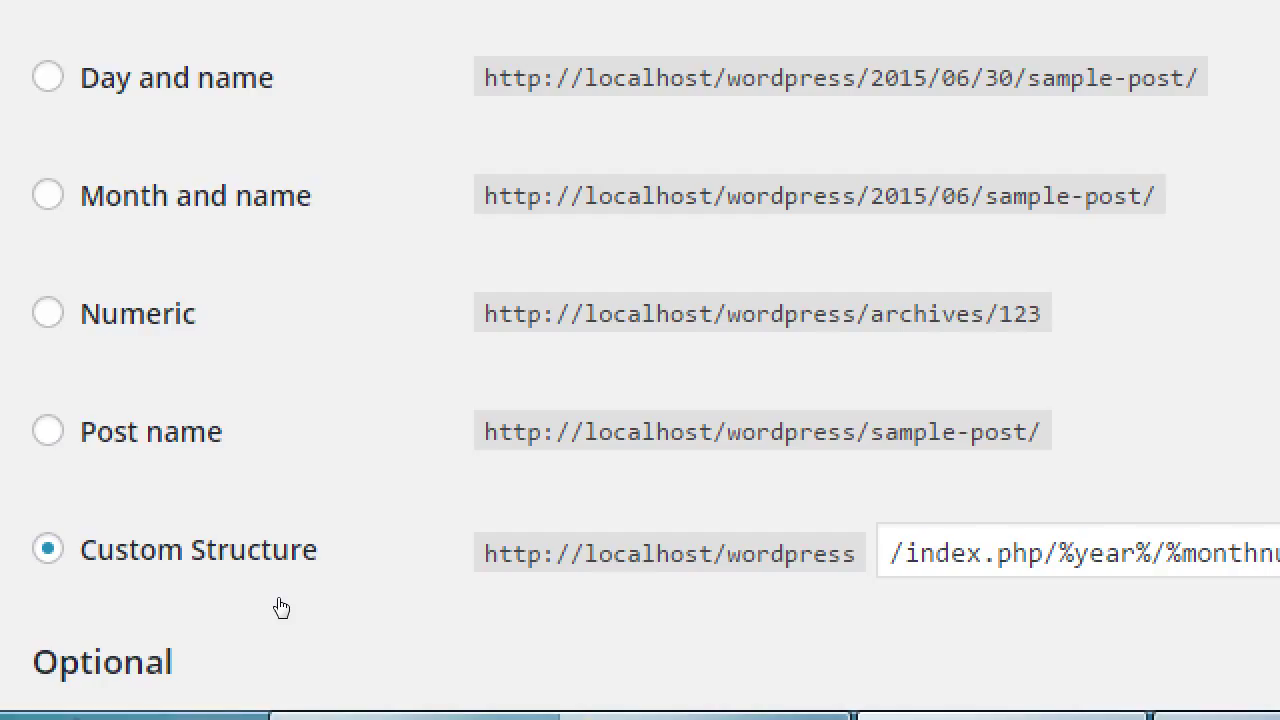
{"action": "key", "text": "Up"}
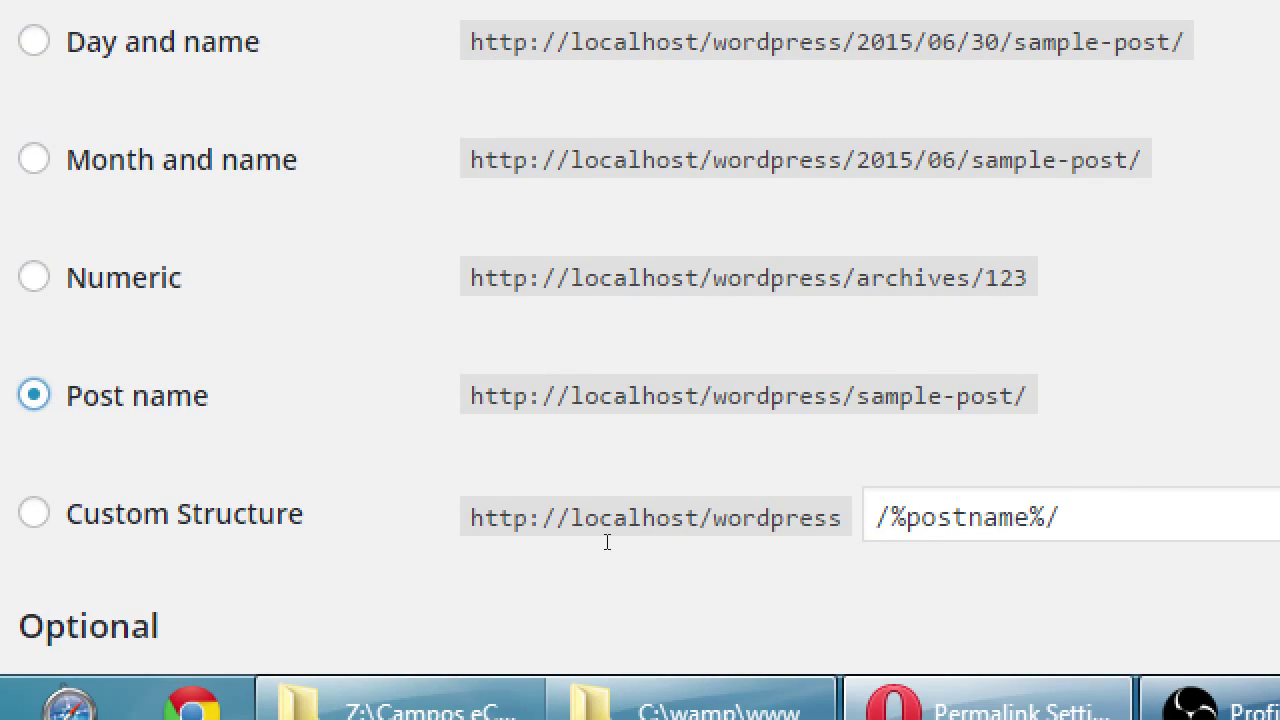
{"action": "left_click_drag", "start_coordinate": [606, 540], "coordinate": [686, 537]}
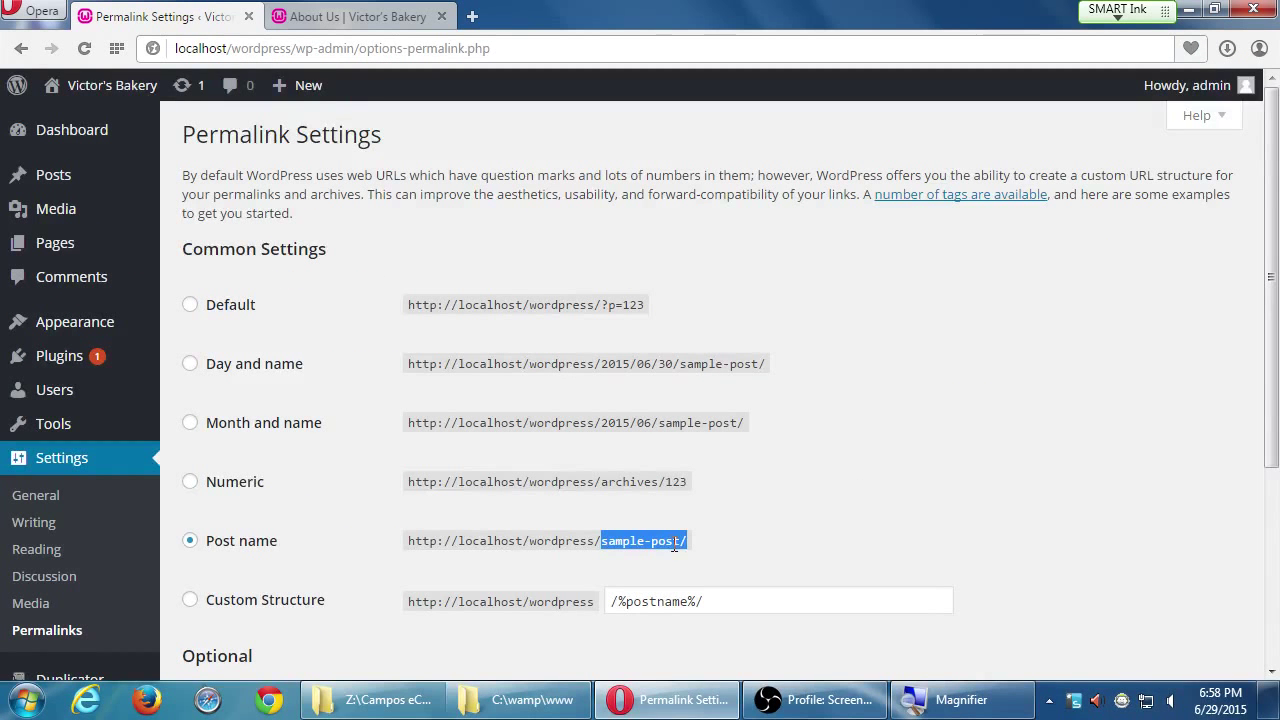
{"action": "left_click_drag", "start_coordinate": [1270, 352], "coordinate": [1257, 528]}
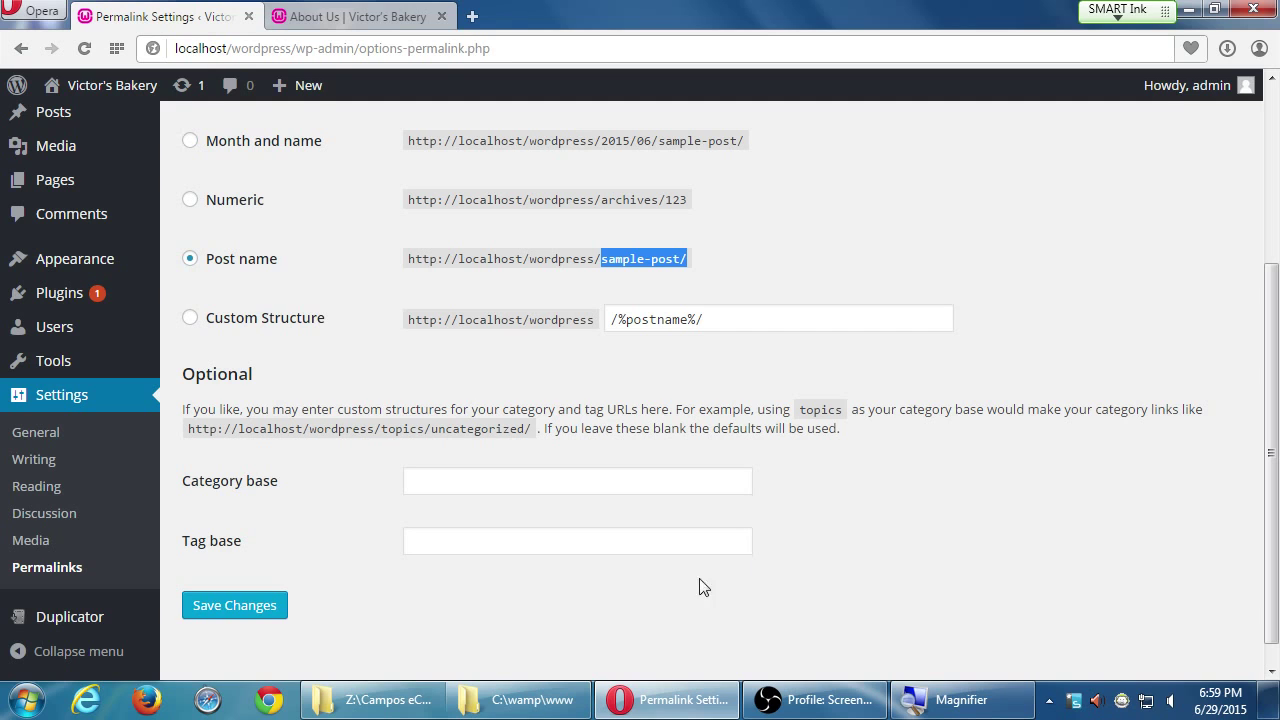
{"action": "left_click", "coordinate": [272, 626]}
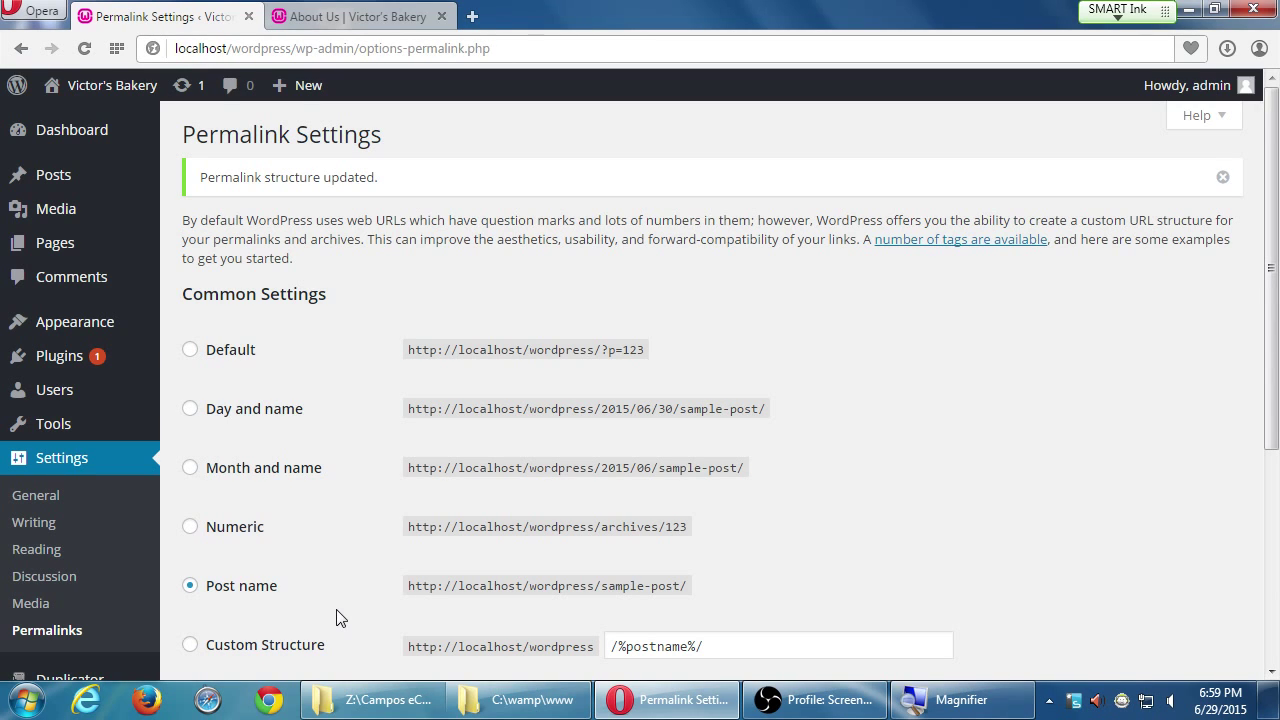
Step: Visit the bakery site's home page from the WordPress admin
{"action": "mouse_move", "coordinate": [85, 98]}
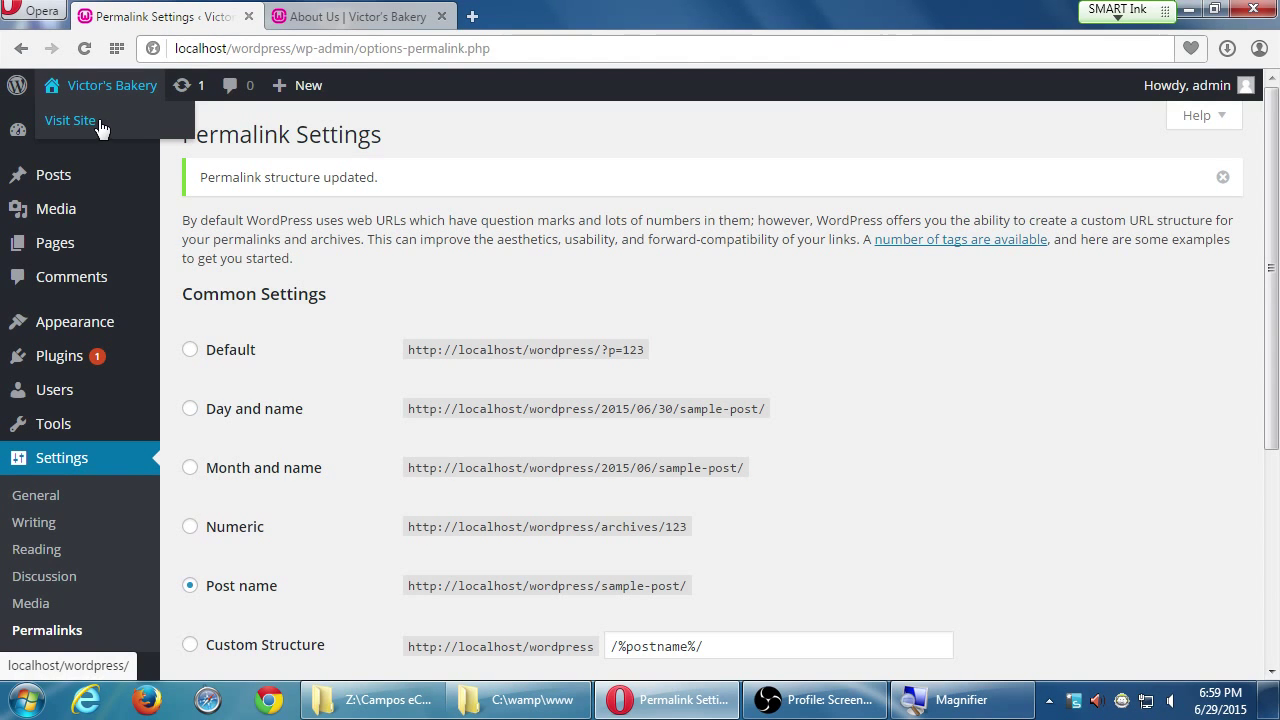
{"action": "left_click", "coordinate": [99, 121]}
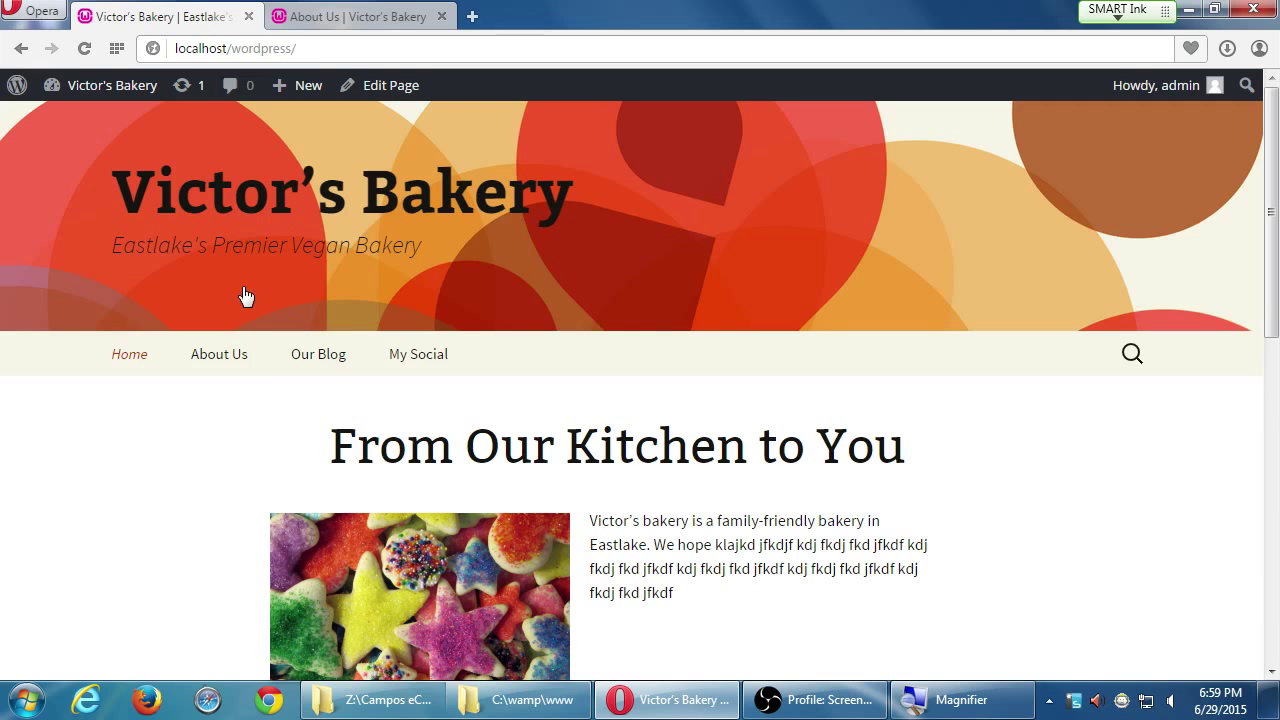
Step: Visit the About Us and Our Blog pages of the bakery site to check their permalink addresses
{"action": "left_click", "coordinate": [226, 362]}
{"action": "left_click", "coordinate": [296, 361]}
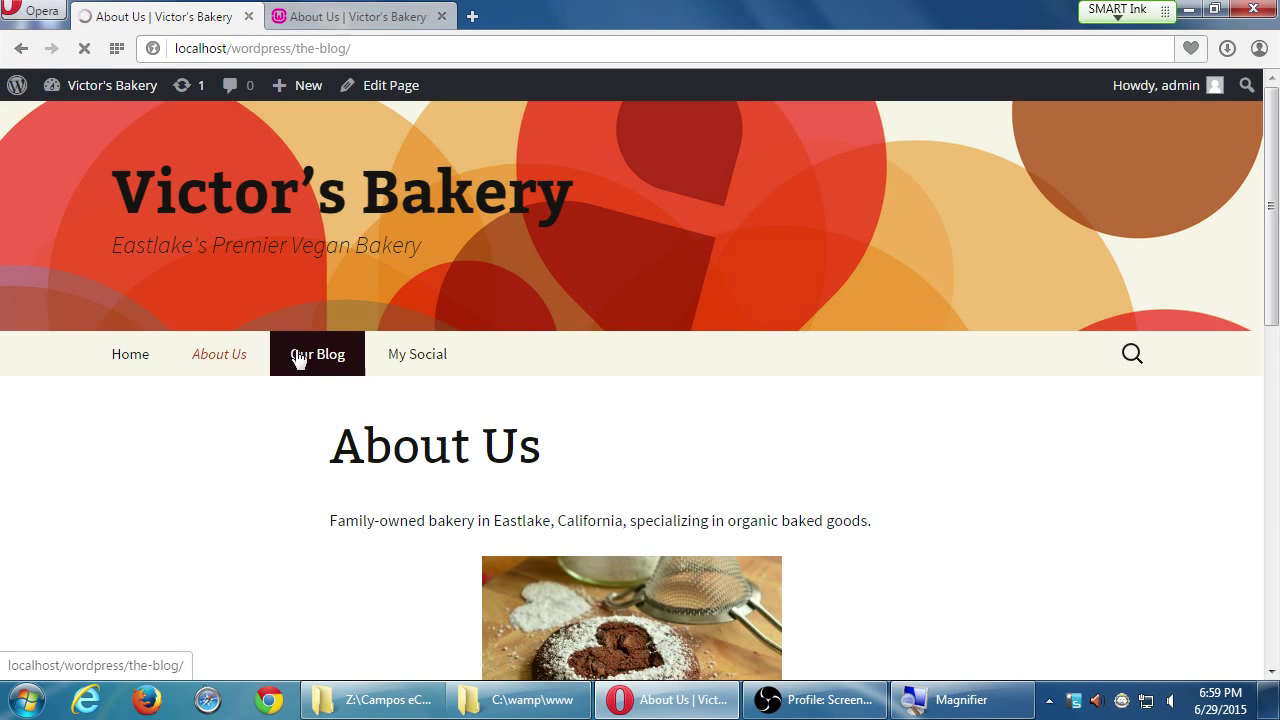
{"action": "mouse_move", "coordinate": [399, 370]}
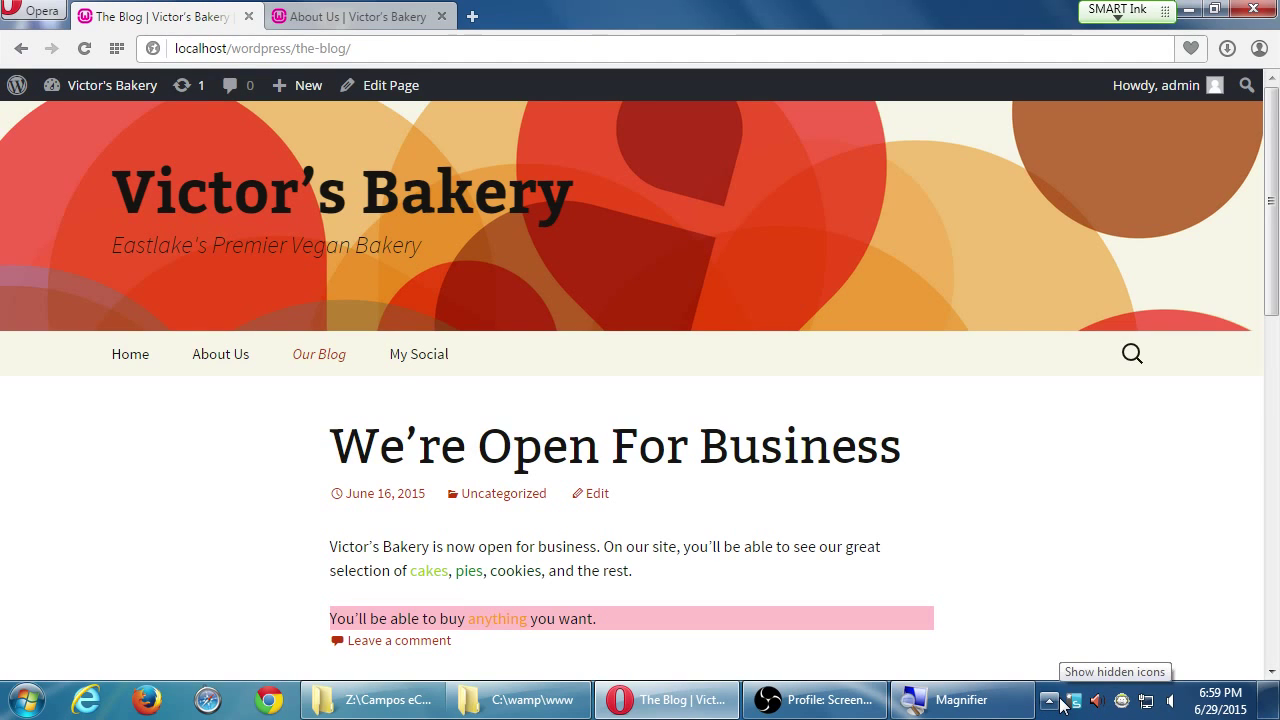
{"action": "mouse_move", "coordinate": [1043, 705]}
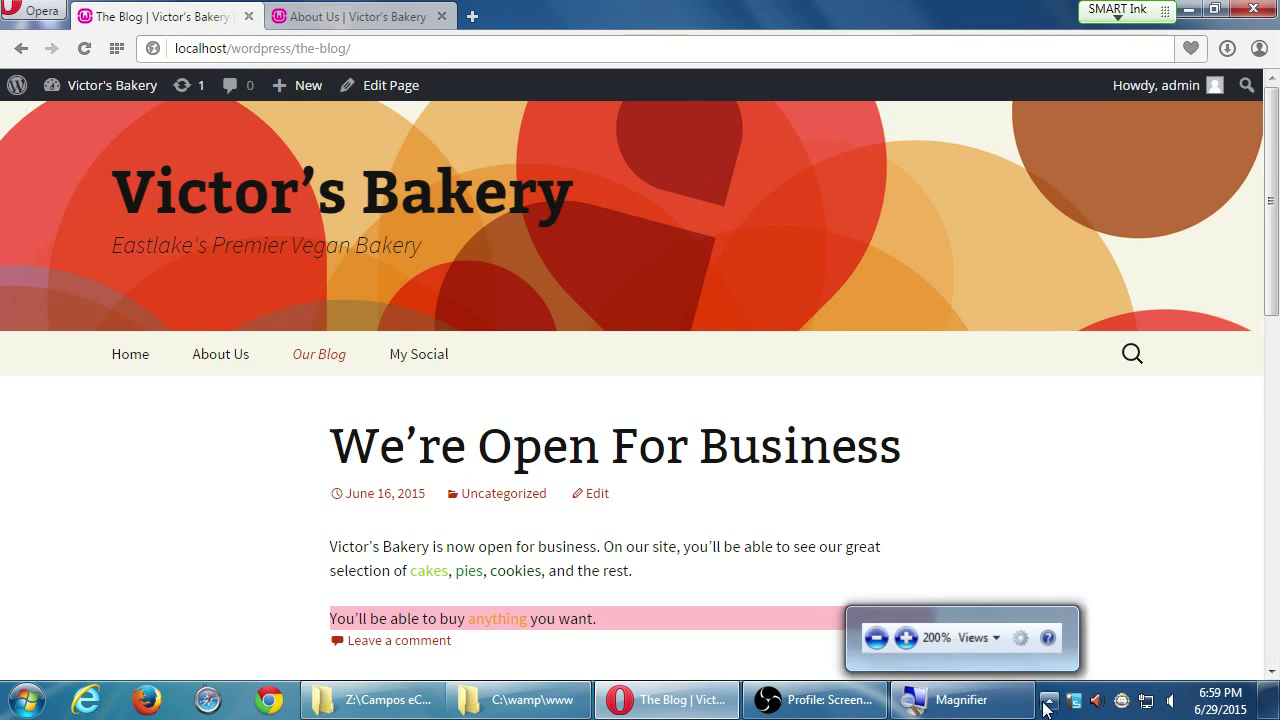
{"action": "left_click", "coordinate": [216, 364]}
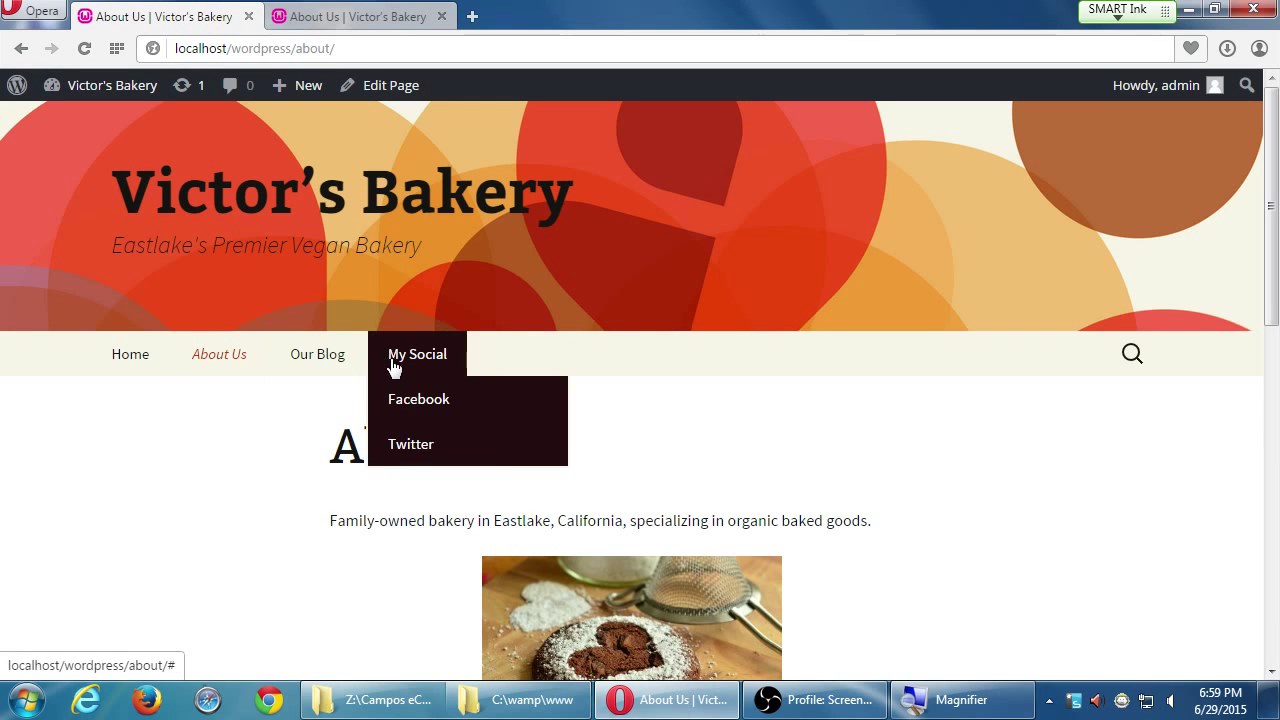
{"action": "left_click", "coordinate": [305, 362]}
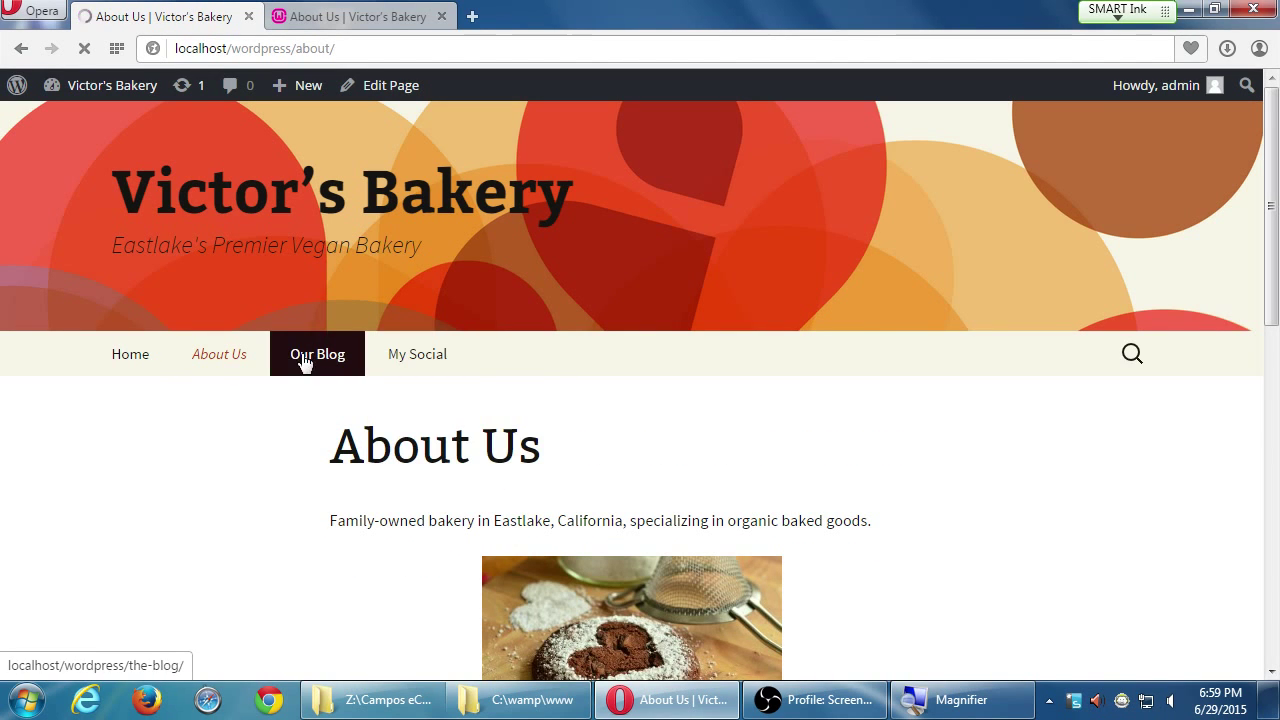
Step: Open the "We're Open For Business" post from the blog and look through its page and address
{"action": "left_click", "coordinate": [443, 449]}
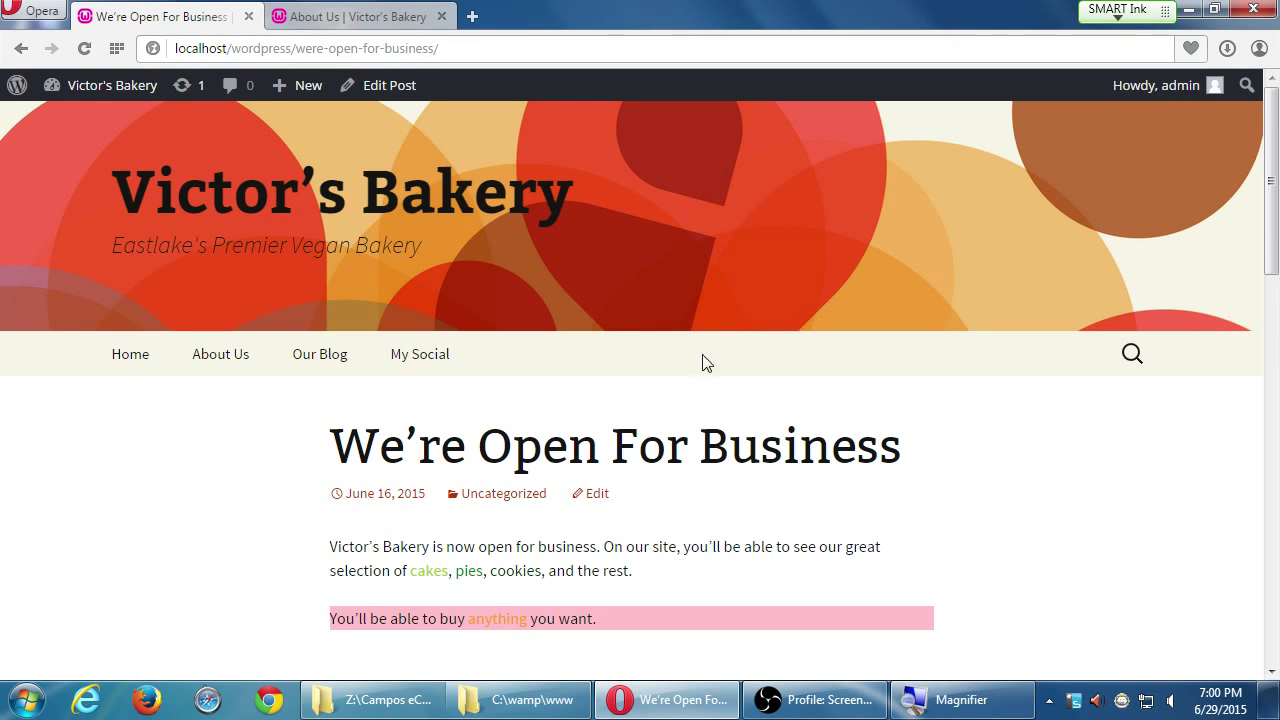
{"action": "scroll", "coordinate": [994, 440], "scroll_direction": "down", "scroll_amount": 9}
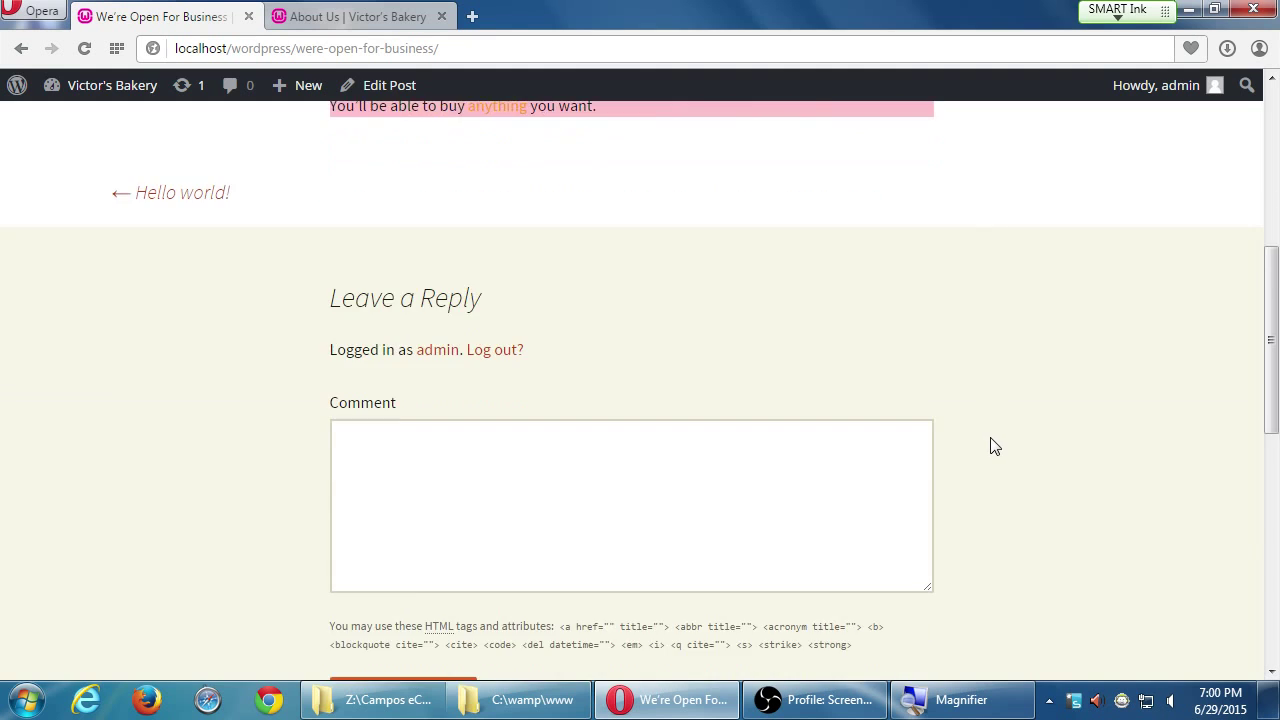
{"action": "scroll", "coordinate": [994, 450], "scroll_direction": "up", "scroll_amount": 10}
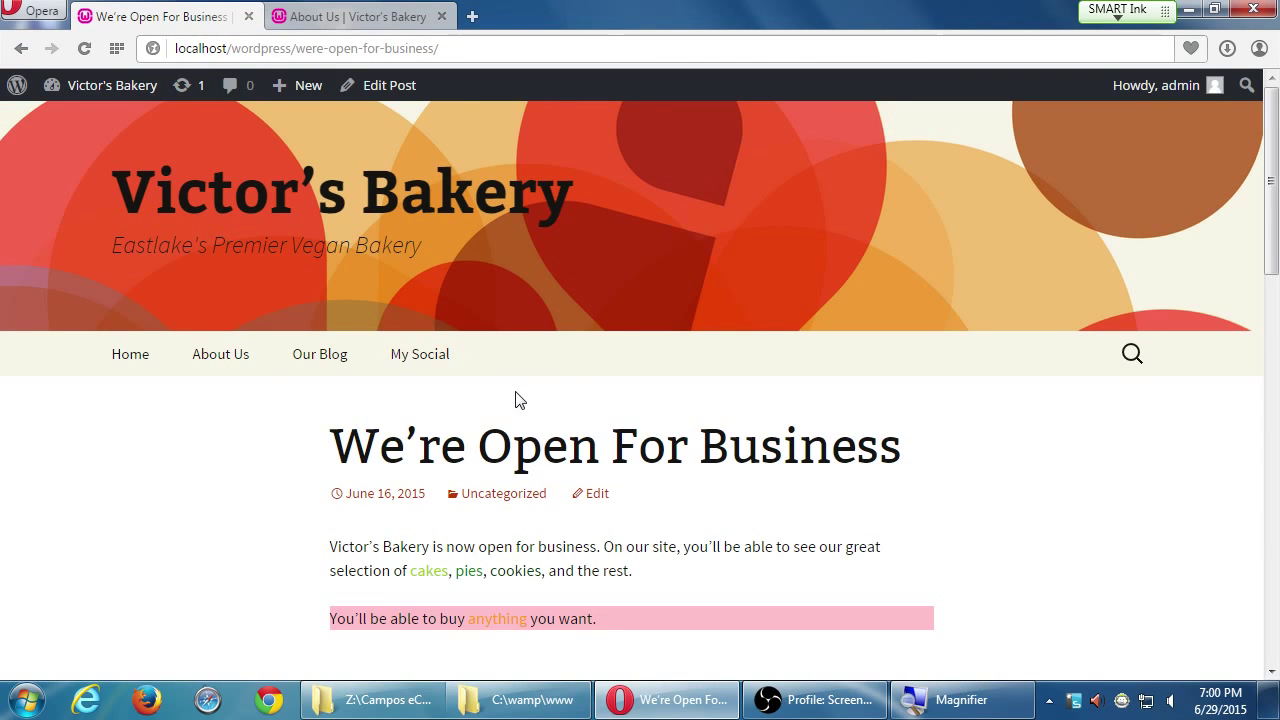
{"action": "left_click", "coordinate": [297, 359]}
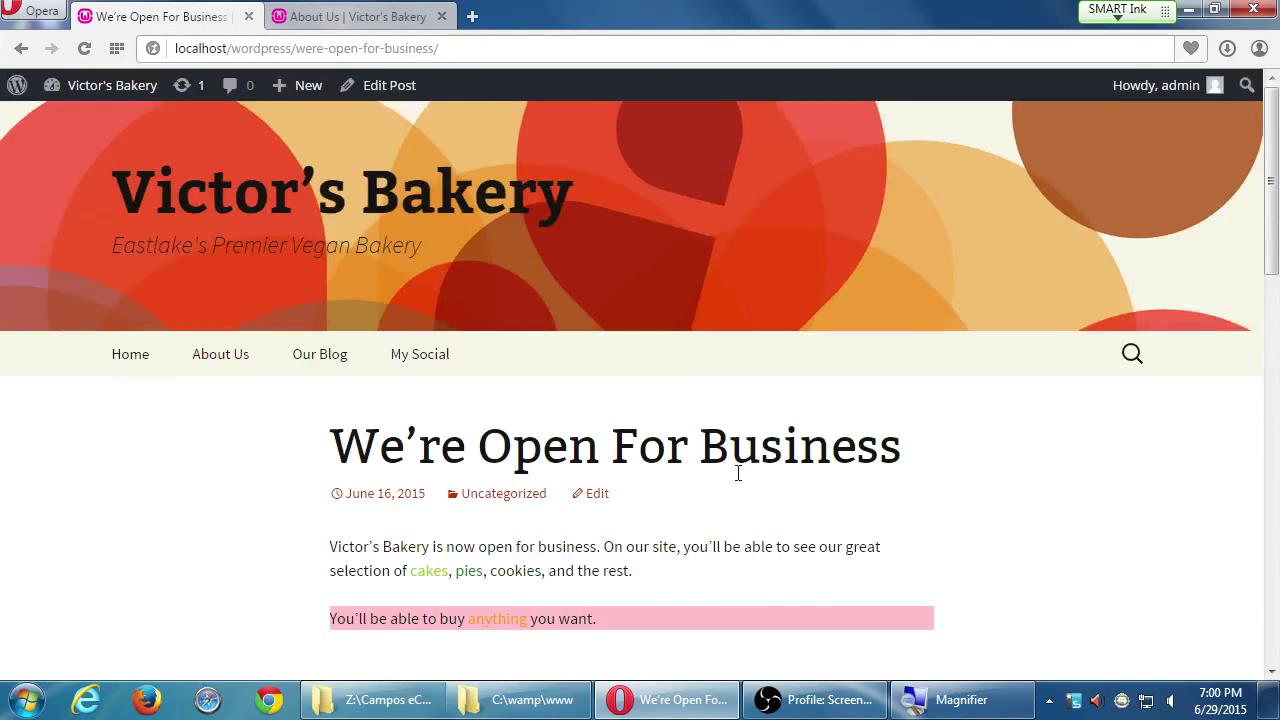
{"action": "scroll", "coordinate": [940, 500], "scroll_direction": "down", "scroll_amount": 4}
{"action": "scroll", "coordinate": [945, 494], "scroll_direction": "up", "scroll_amount": 1}
{"action": "scroll", "coordinate": [925, 495], "scroll_direction": "up", "scroll_amount": 4}
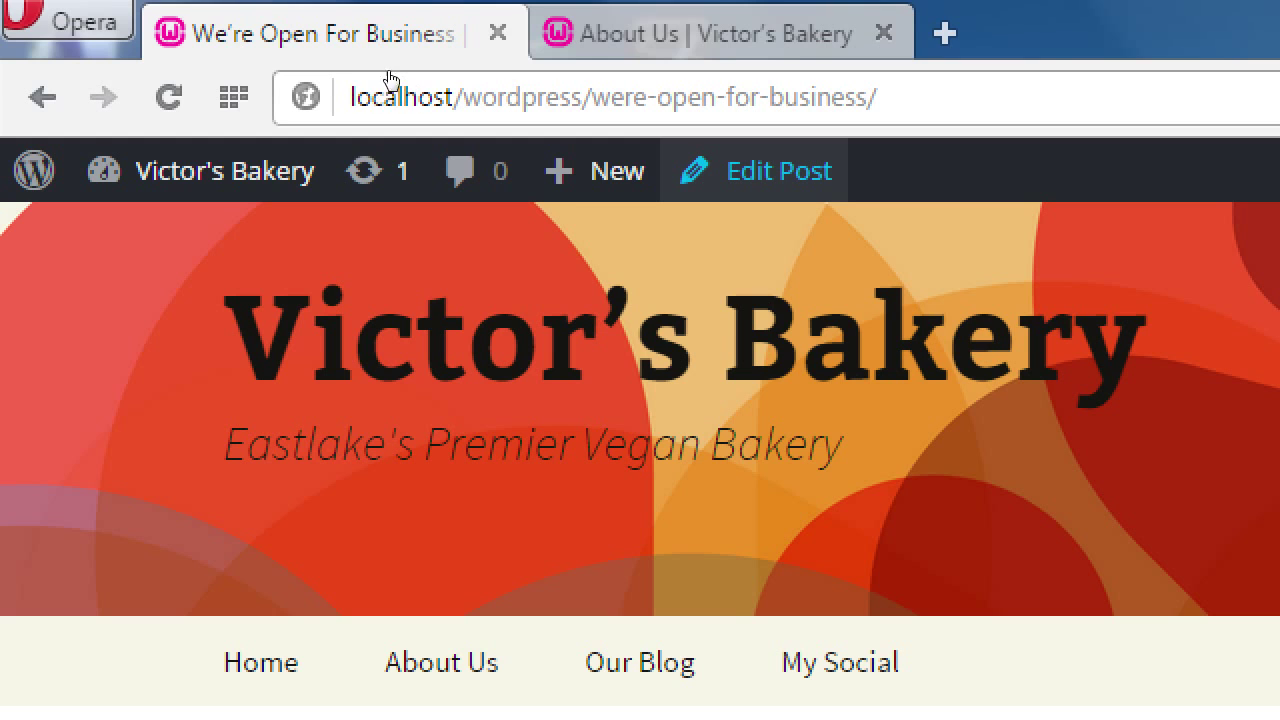
Step: Edit the "We're Open For Business" post, changing its permalink slug to open-for-business, and update the post
{"action": "key", "text": "F5"}
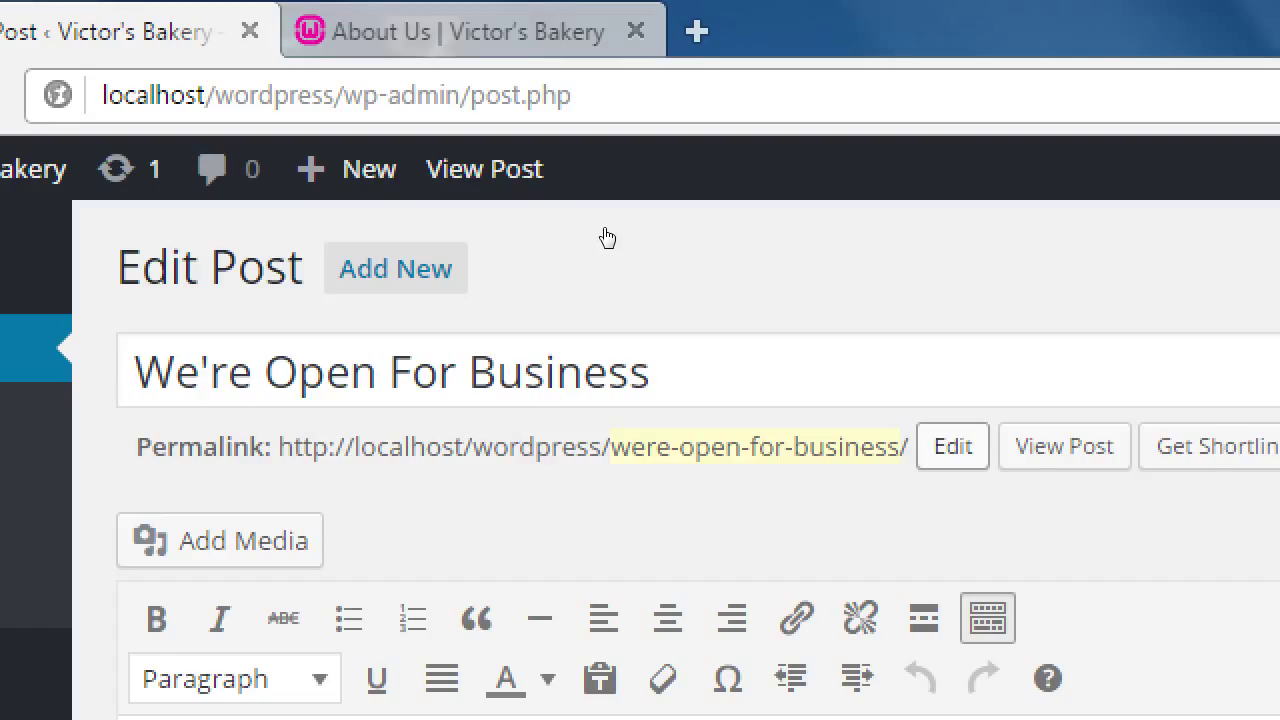
{"action": "left_click", "coordinate": [953, 446]}
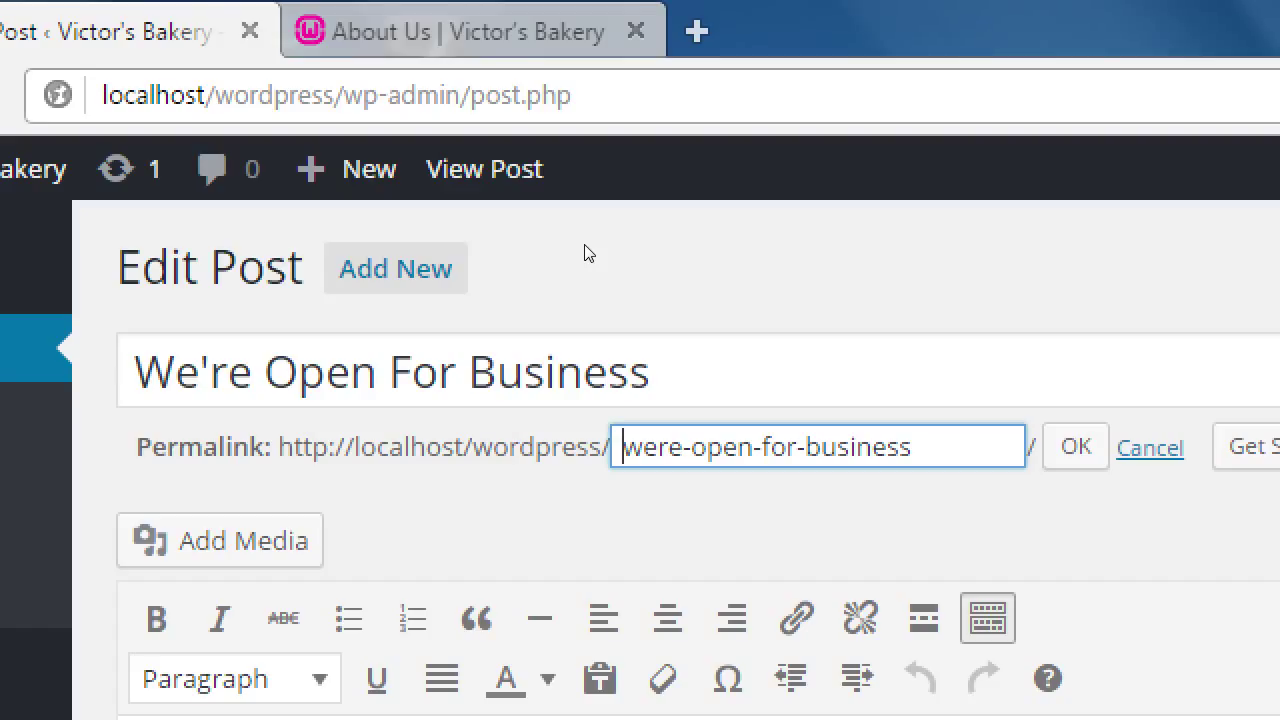
{"action": "type", "text": "now"}
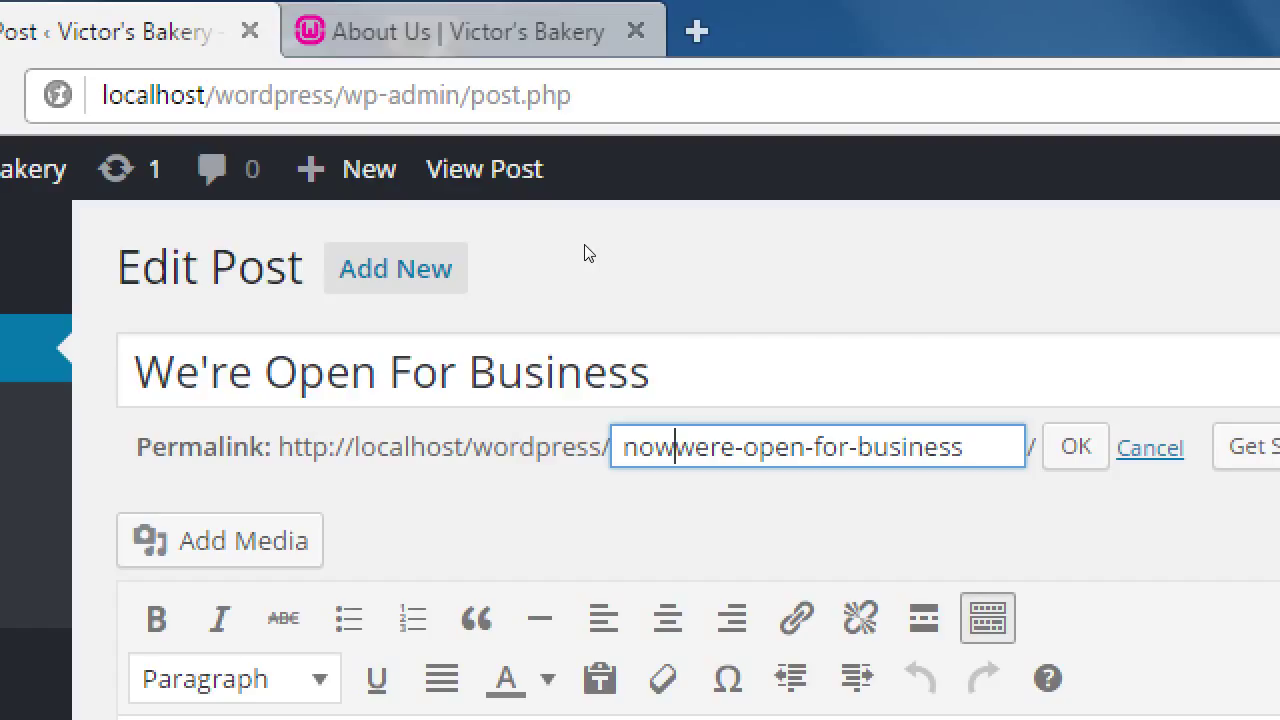
{"action": "type", "text": "-"}
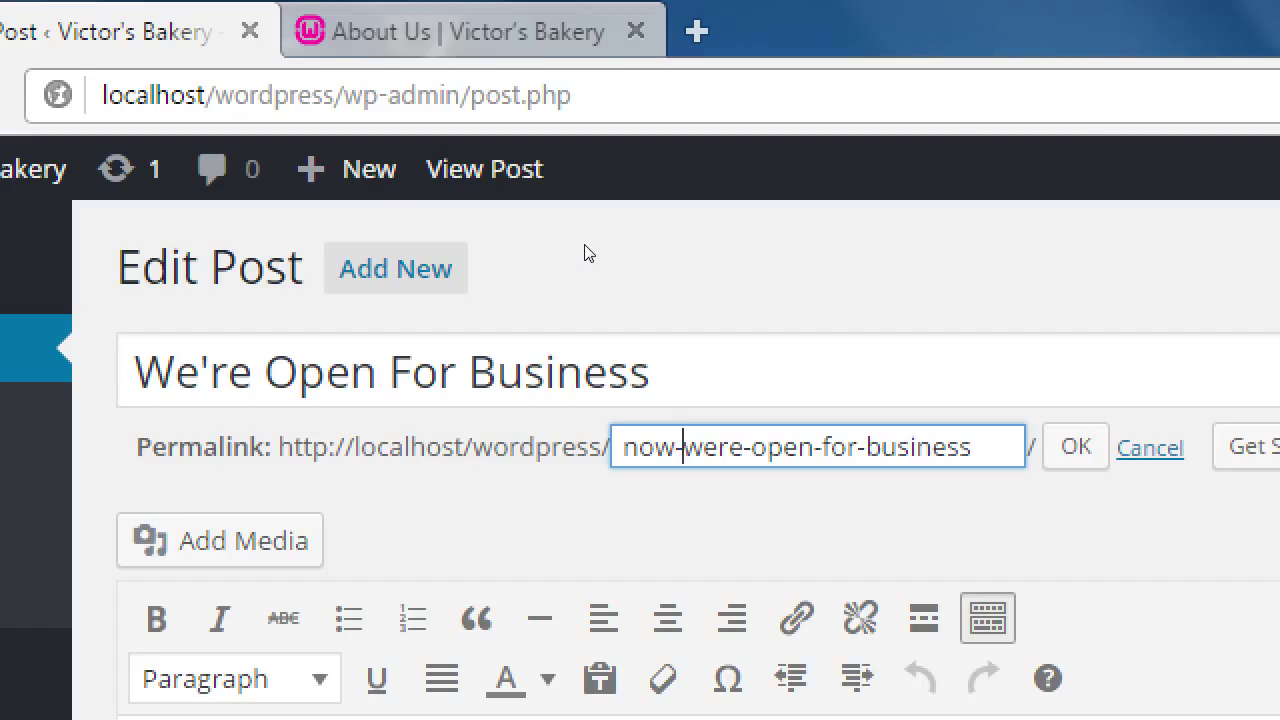
{"action": "key", "text": "Left"}
{"action": "key", "text": "Left"}
{"action": "key", "text": "Left"}
{"action": "key", "text": "Left"}
{"action": "key", "text": "Delete"}
{"action": "key", "text": "Delete"}
{"action": "key", "text": "Delete"}
{"action": "key", "text": "Delete"}
{"action": "key", "text": "Delete"}
{"action": "key", "text": "Delete"}
{"action": "key", "text": "Delete"}
{"action": "key", "text": "Delete"}
{"action": "key", "text": "Delete"}
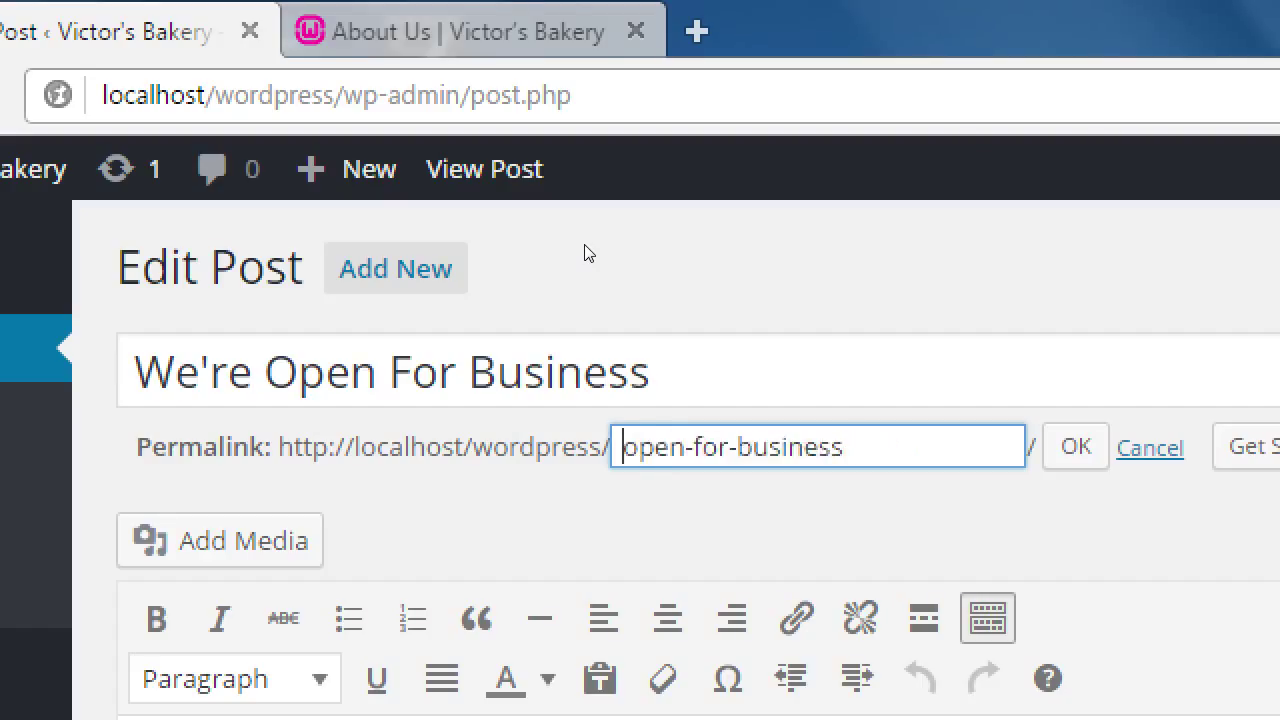
{"action": "key", "text": "Return"}
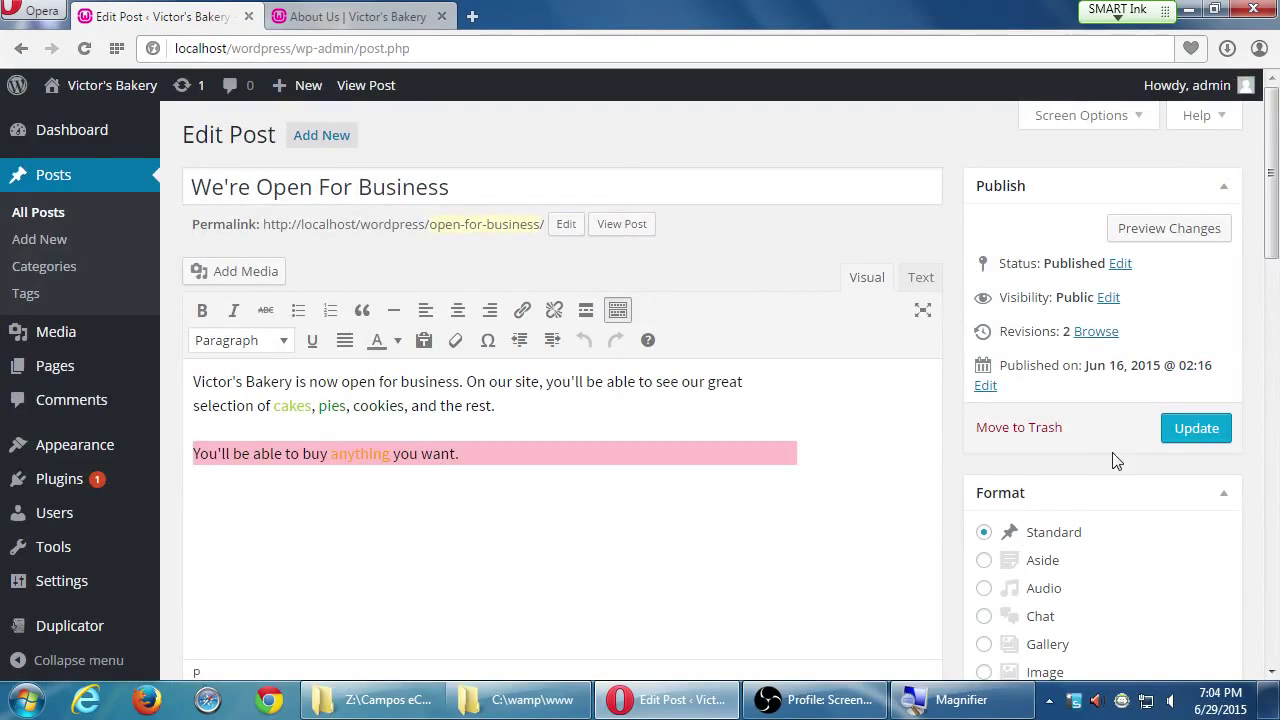
{"action": "left_click", "coordinate": [1195, 431]}
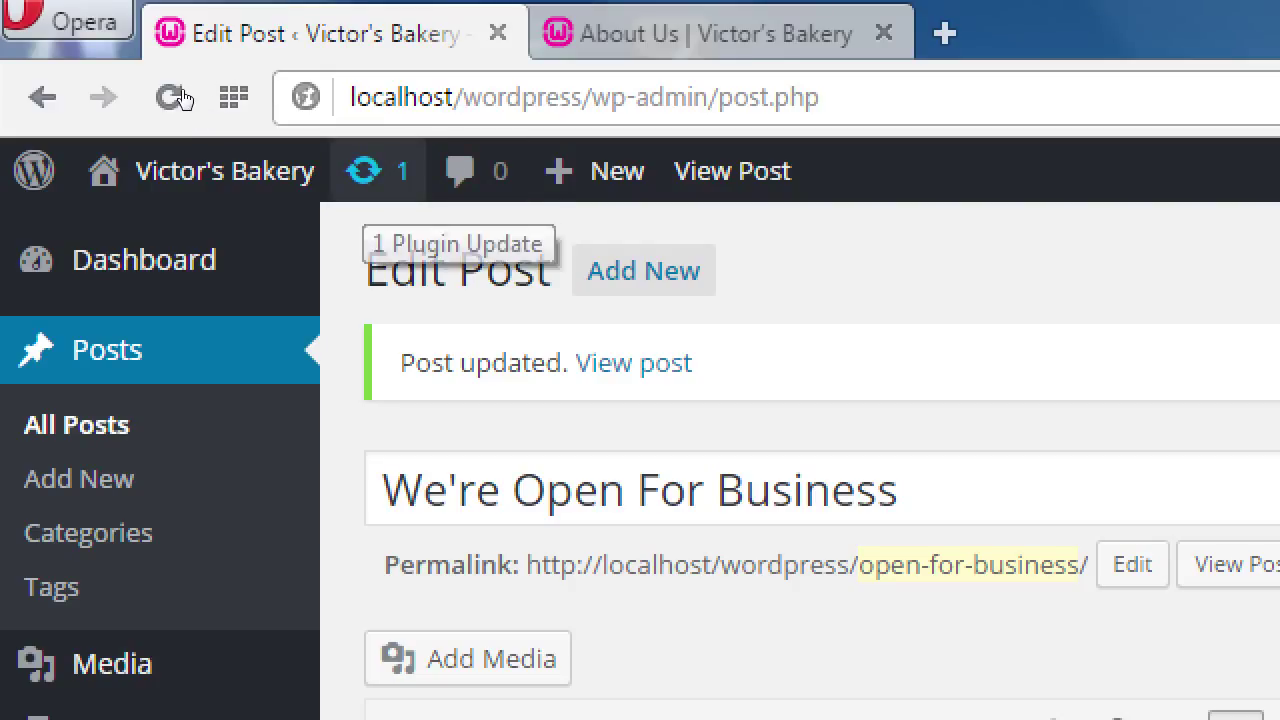
Step: Open the WordPress Updates page and review the available core, plugin and theme updates
{"action": "left_click", "coordinate": [182, 97]}
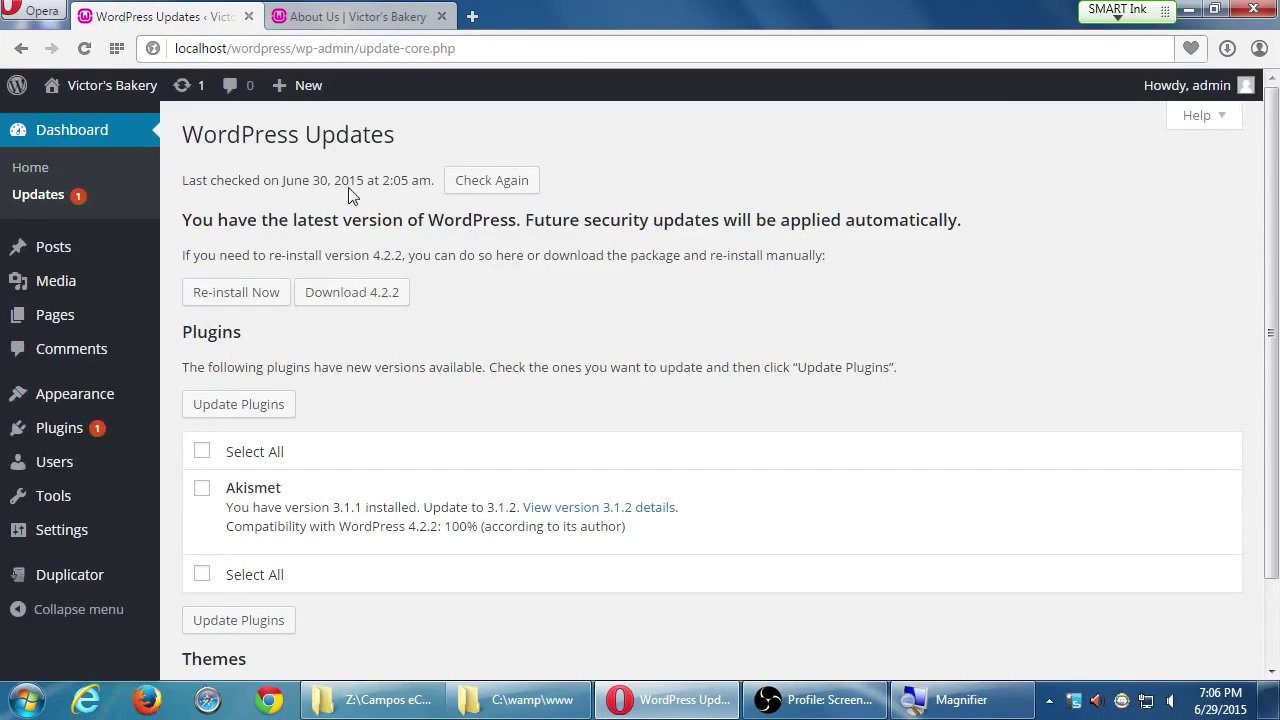
{"action": "scroll", "coordinate": [1279, 674], "scroll_direction": "down", "scroll_amount": 2}
{"action": "scroll", "coordinate": [645, 357], "scroll_direction": "up", "scroll_amount": 1}
{"action": "scroll", "coordinate": [571, 323], "scroll_direction": "down", "scroll_amount": 1}
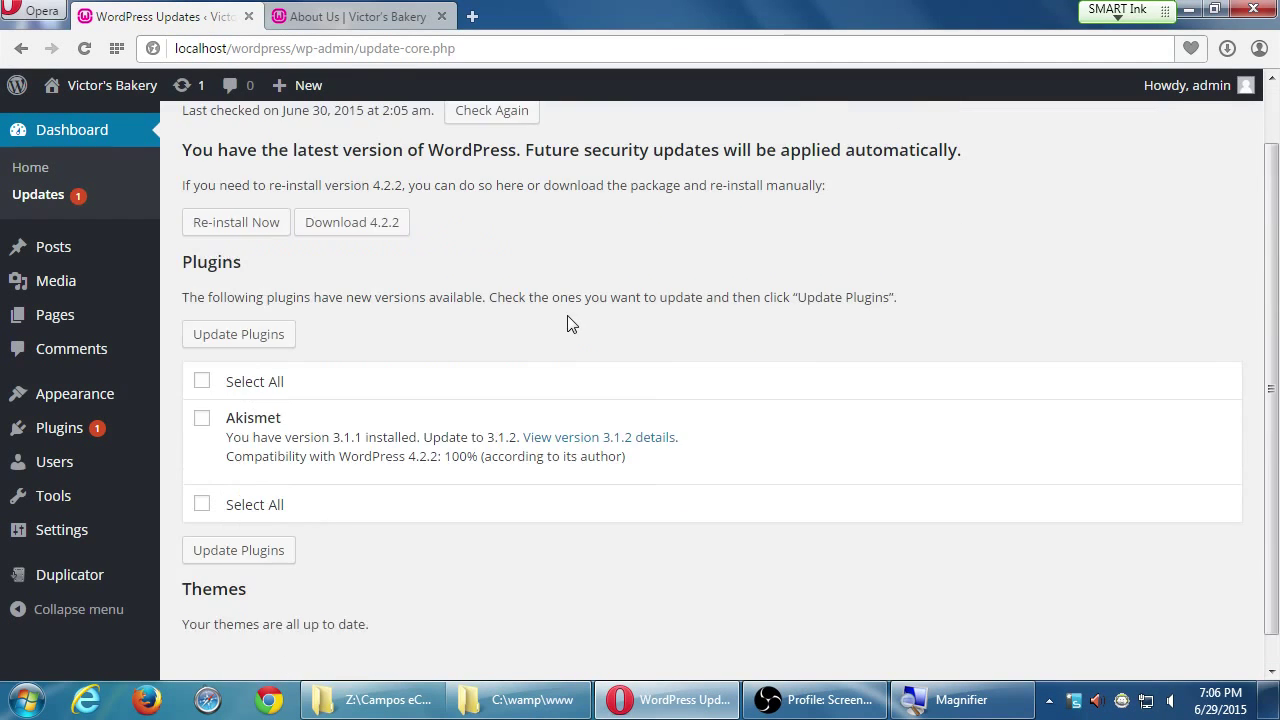
{"action": "scroll", "coordinate": [574, 320], "scroll_direction": "up", "scroll_amount": 1}
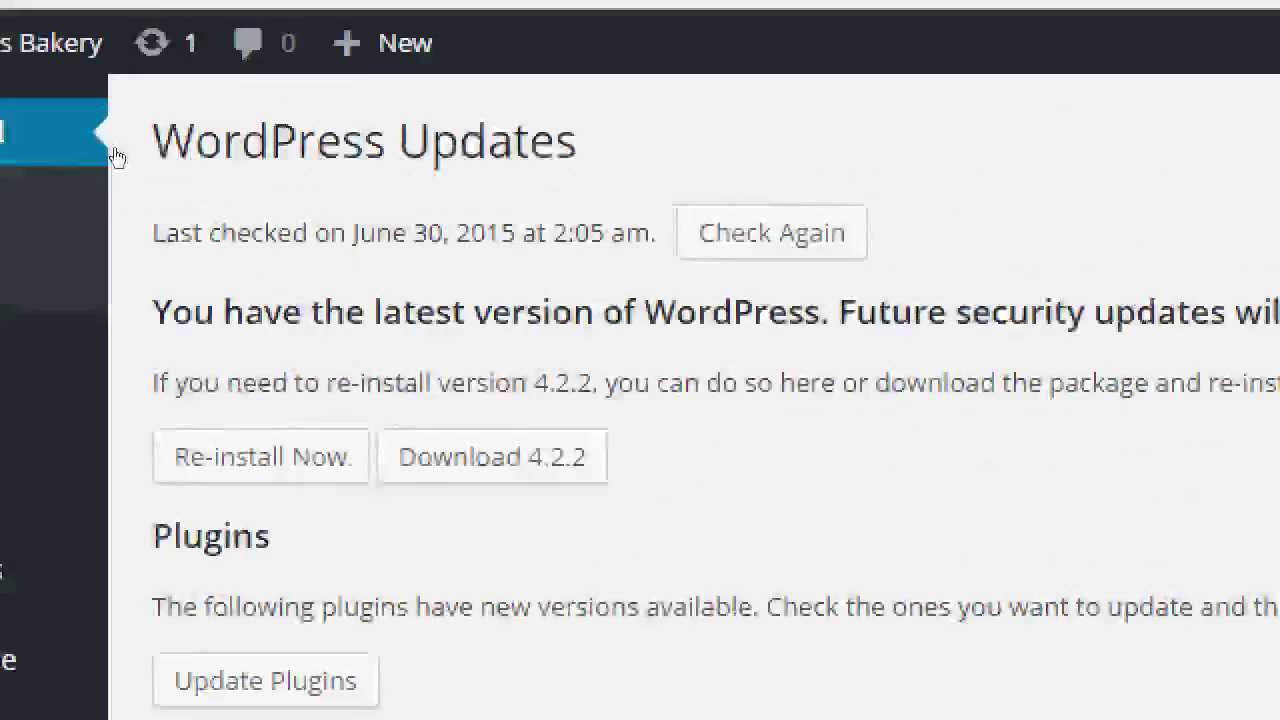
{"action": "left_click_drag", "start_coordinate": [208, 134], "coordinate": [270, 258]}
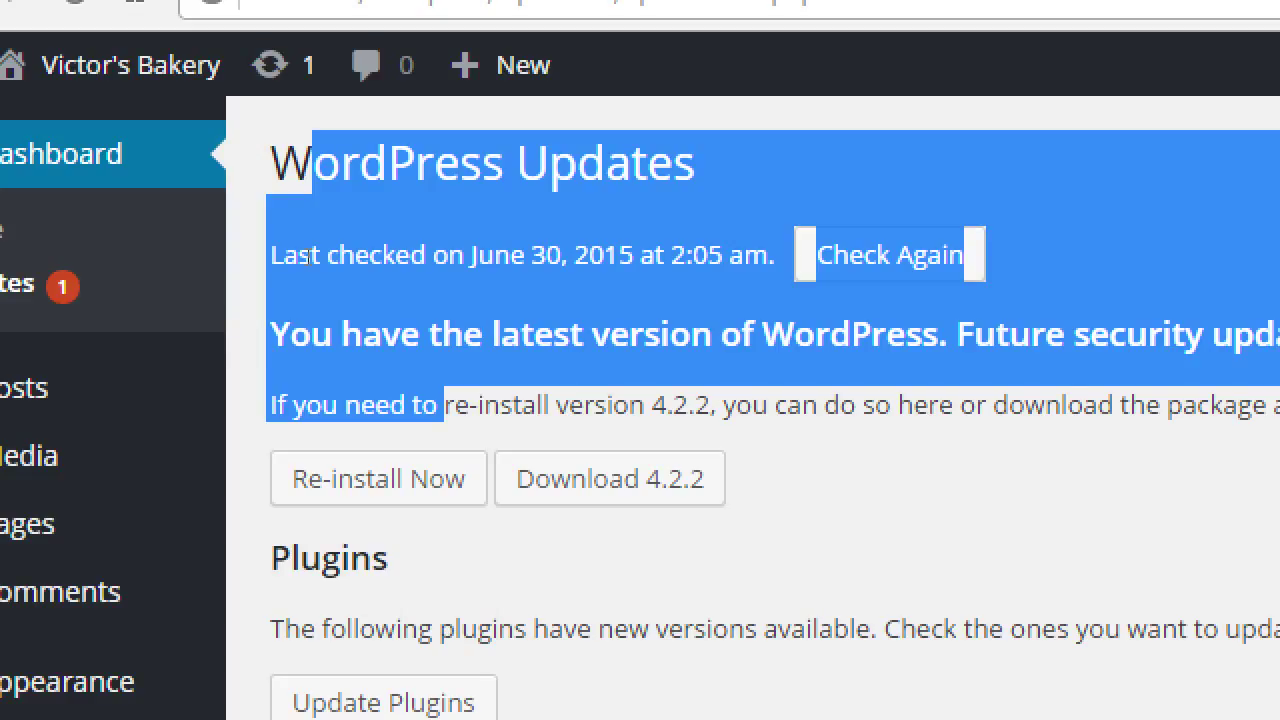
{"action": "left_click", "coordinate": [416, 288]}
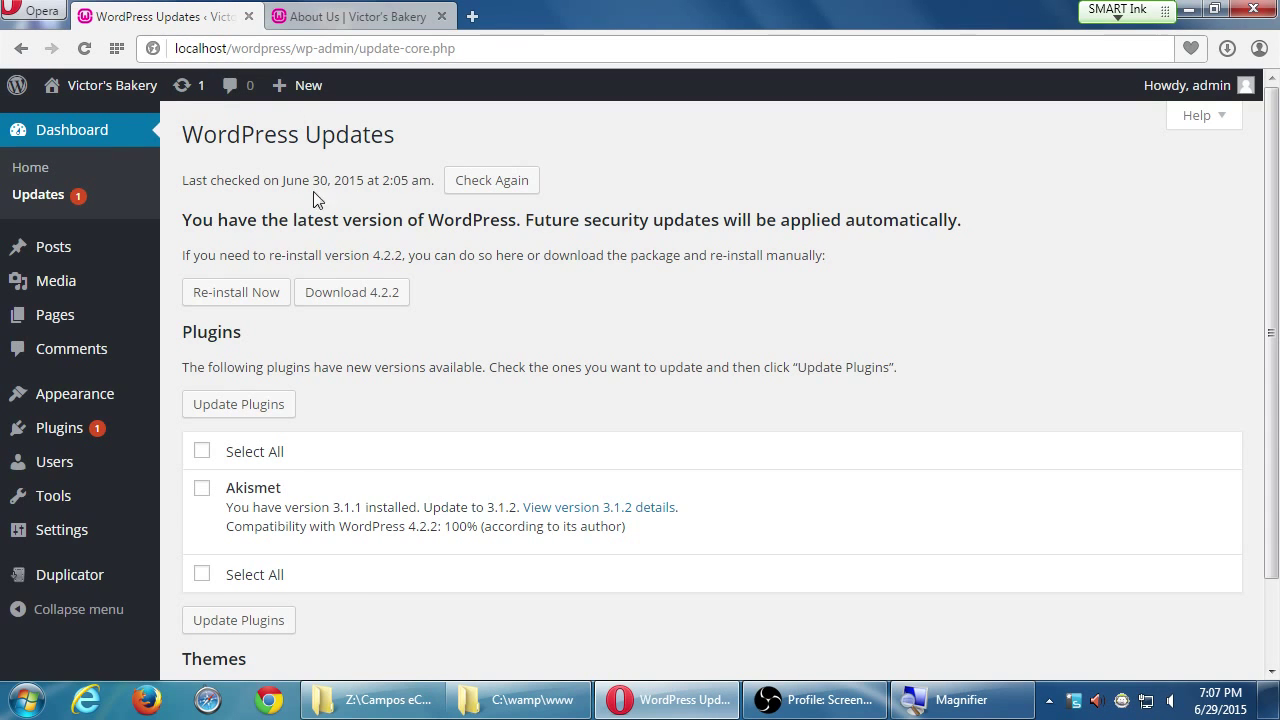
Step: Examine the Plugins and Themes sections of the updates page and reread the WordPress version statement
{"action": "left_click_drag", "start_coordinate": [292, 218], "coordinate": [600, 331]}
{"action": "left_click", "coordinate": [600, 331]}
{"action": "scroll", "coordinate": [591, 449], "scroll_direction": "down", "scroll_amount": 1}
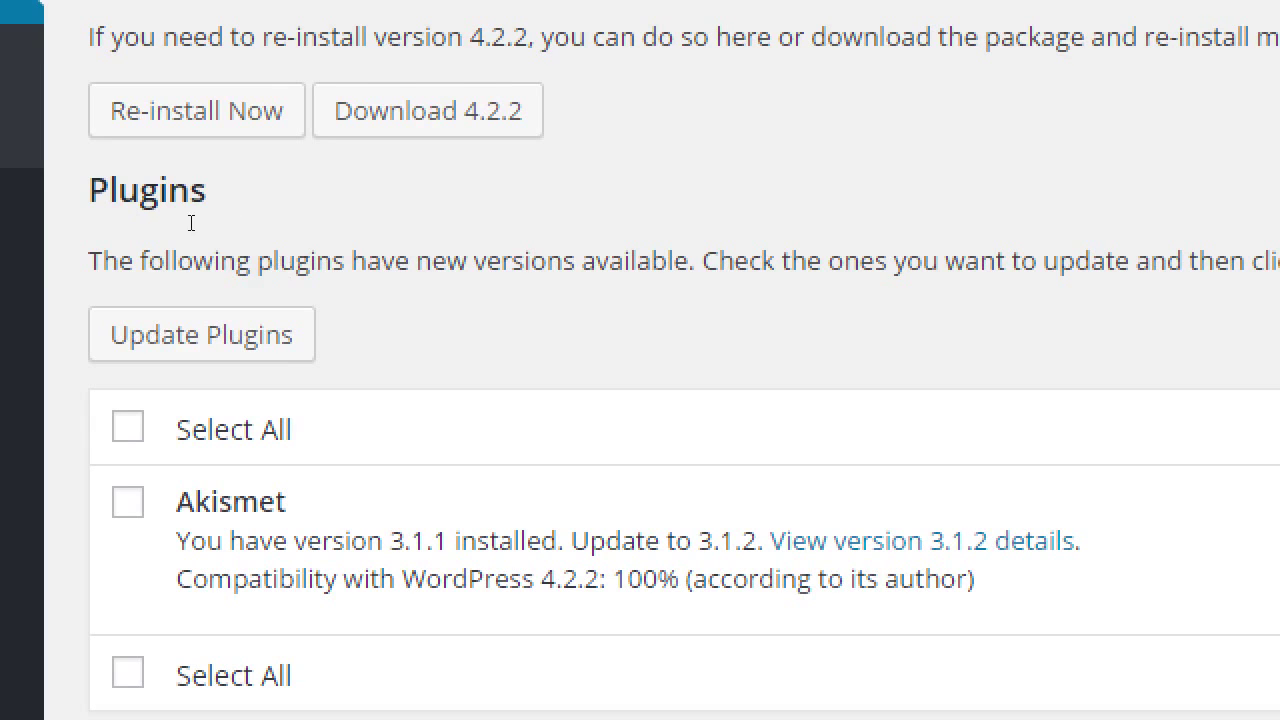
{"action": "left_click_drag", "start_coordinate": [191, 223], "coordinate": [88, 195]}
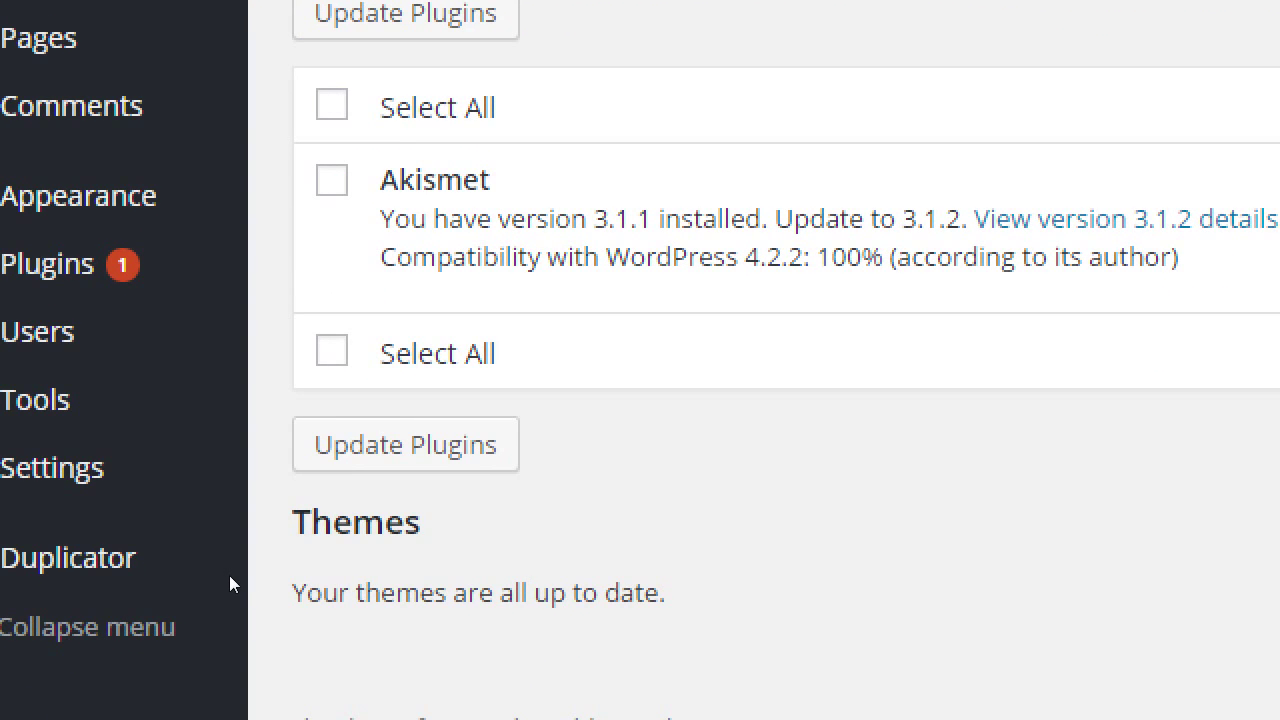
{"action": "left_click", "coordinate": [285, 238]}
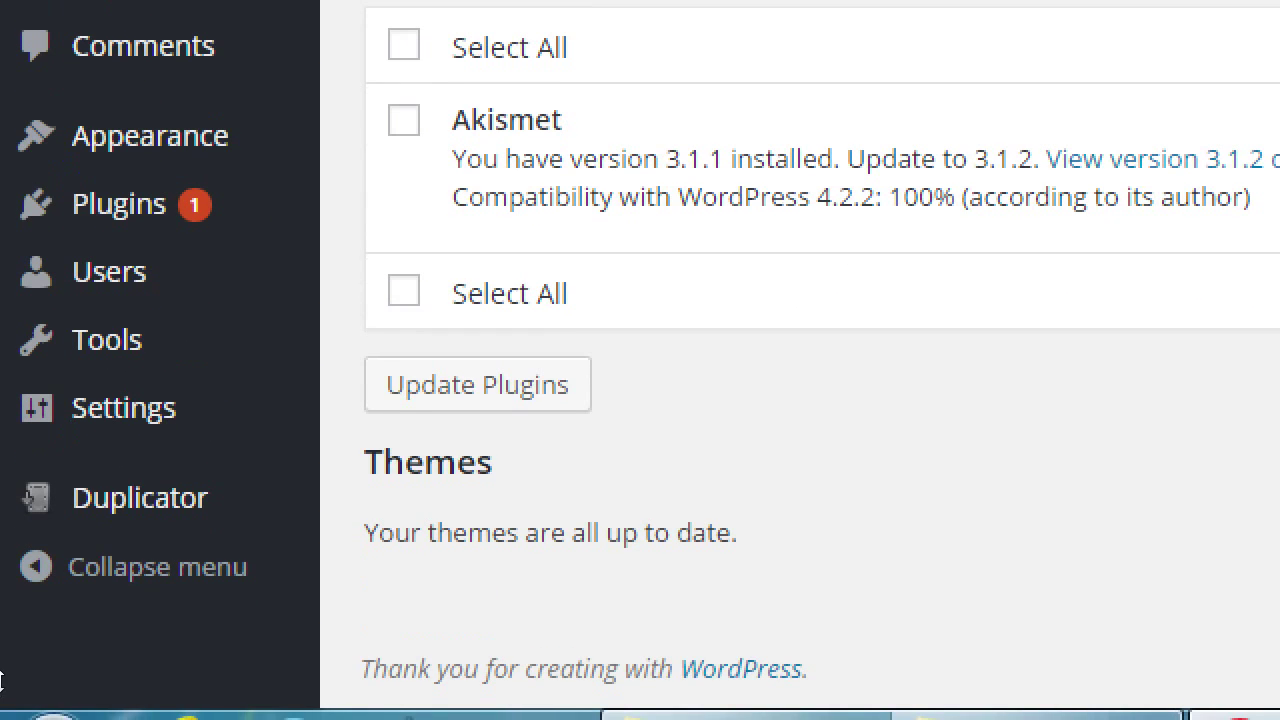
{"action": "mouse_move", "coordinate": [50, 577]}
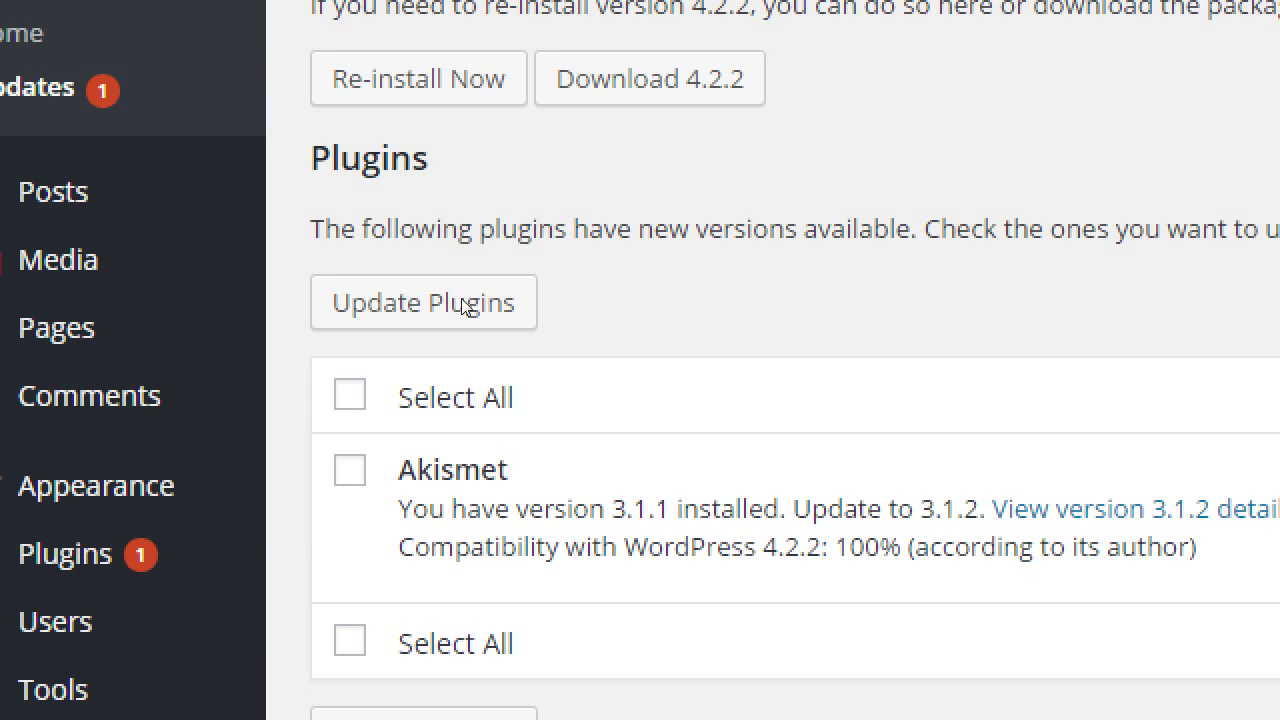
{"action": "scroll", "coordinate": [484, 272], "scroll_direction": "up", "scroll_amount": 2}
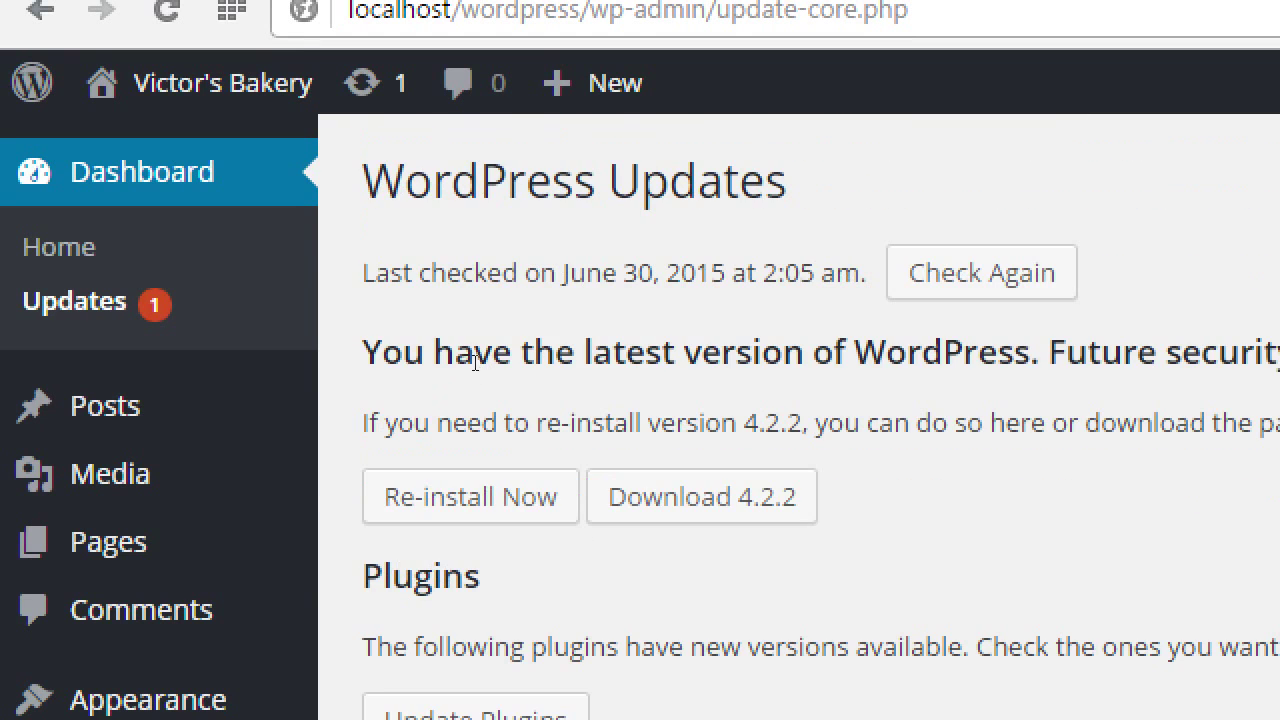
{"action": "left_click_drag", "start_coordinate": [508, 180], "coordinate": [596, 180]}
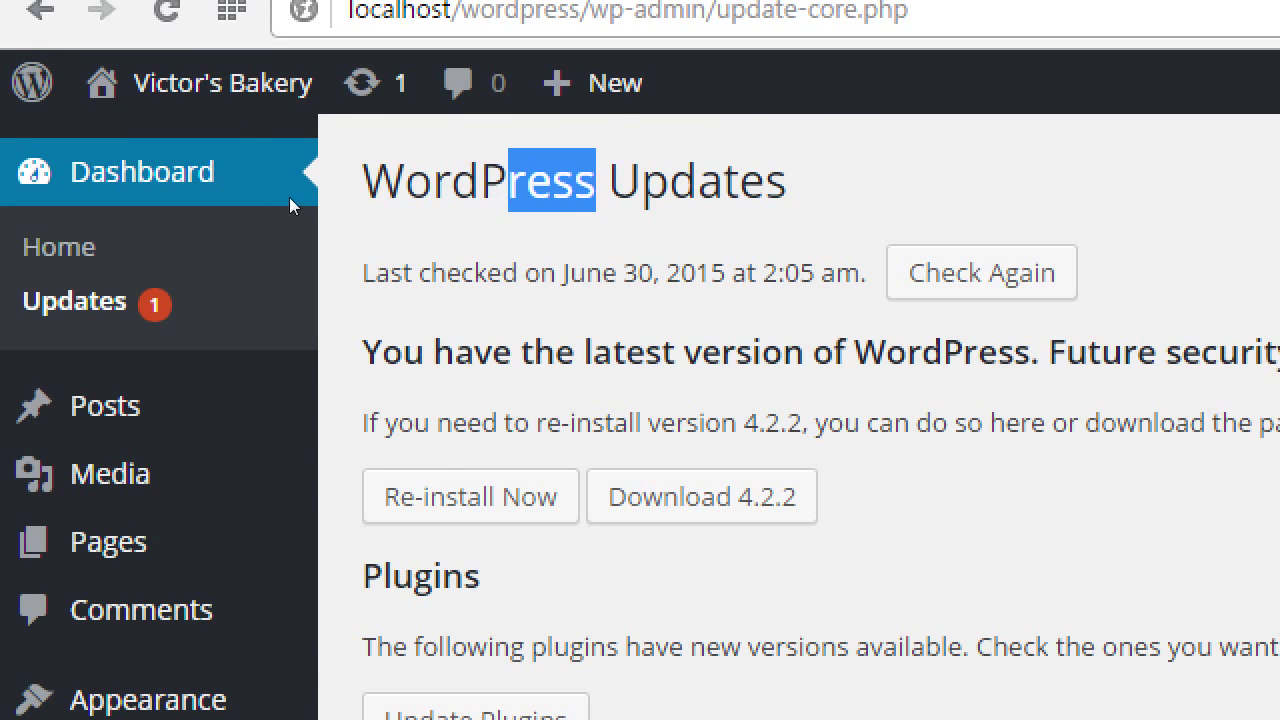
{"action": "left_click_drag", "start_coordinate": [514, 351], "coordinate": [680, 351]}
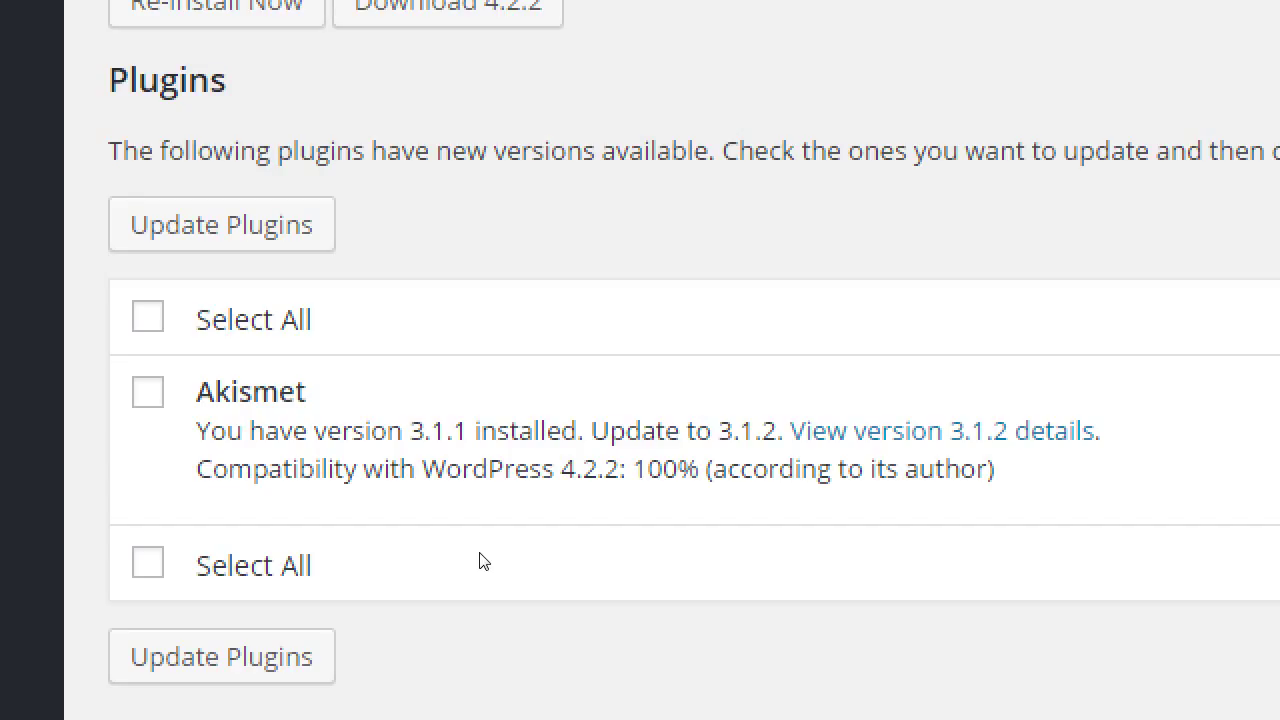
Step: View the Akismet version 3.1.2 details, read the changelog and last update information, and close the details
{"action": "left_click", "coordinate": [563, 514]}
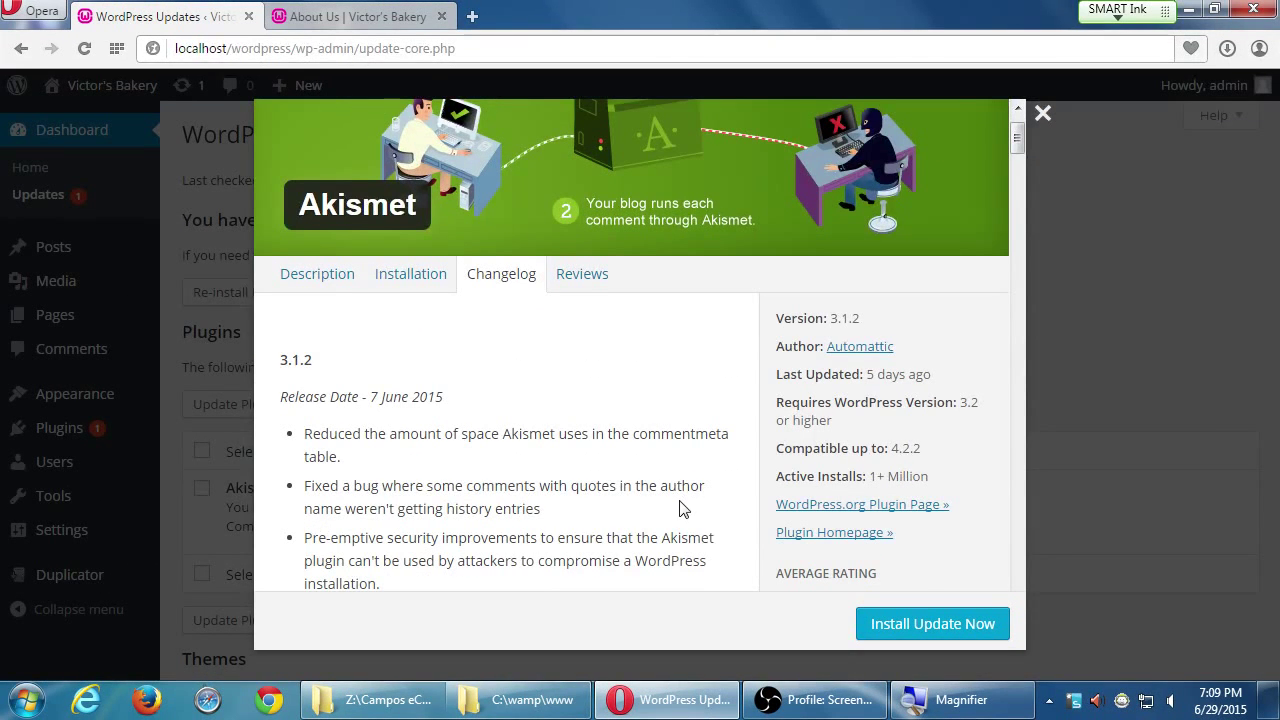
{"action": "scroll", "coordinate": [676, 511], "scroll_direction": "down", "scroll_amount": 1}
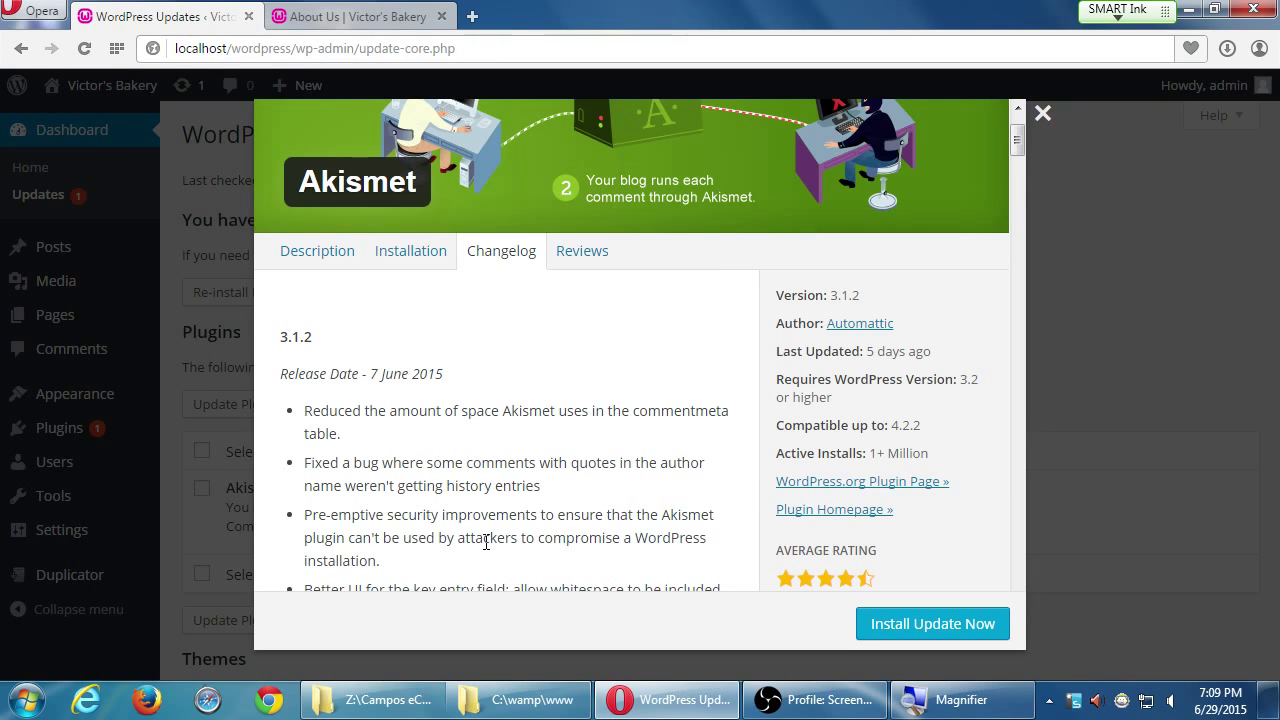
{"action": "scroll", "coordinate": [485, 543], "scroll_direction": "down", "scroll_amount": 1}
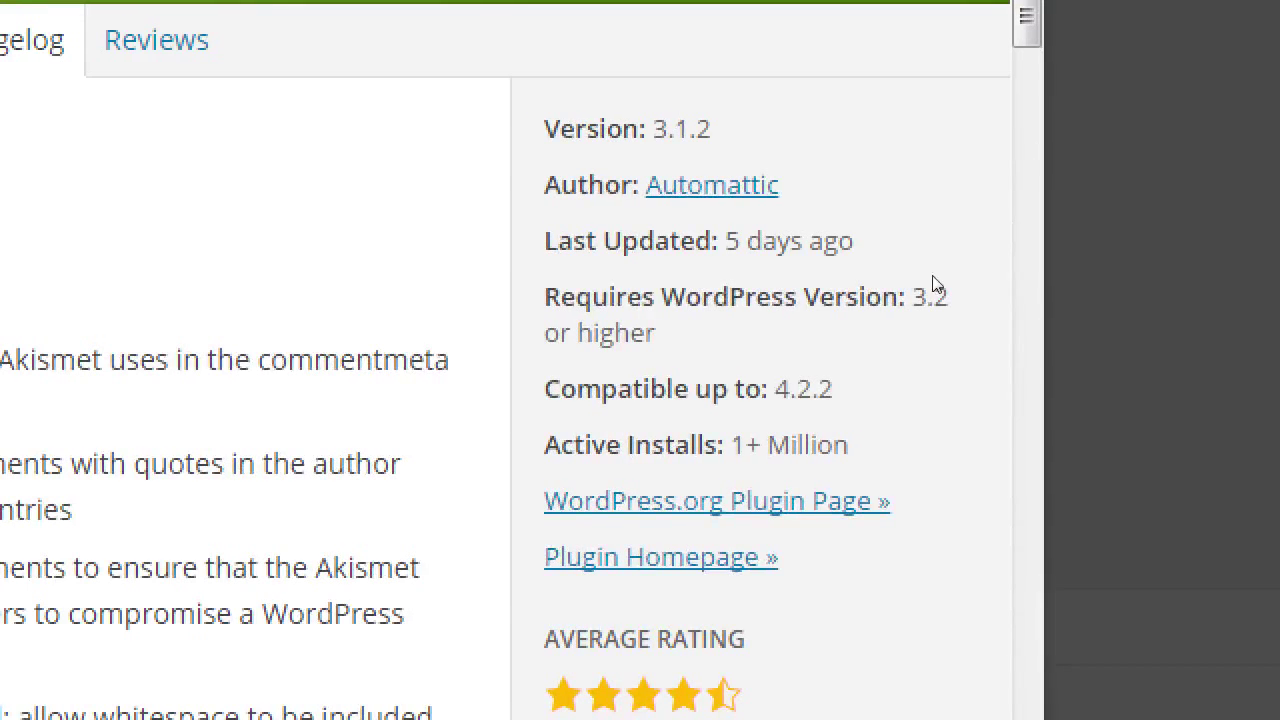
{"action": "left_click_drag", "start_coordinate": [866, 264], "coordinate": [905, 260]}
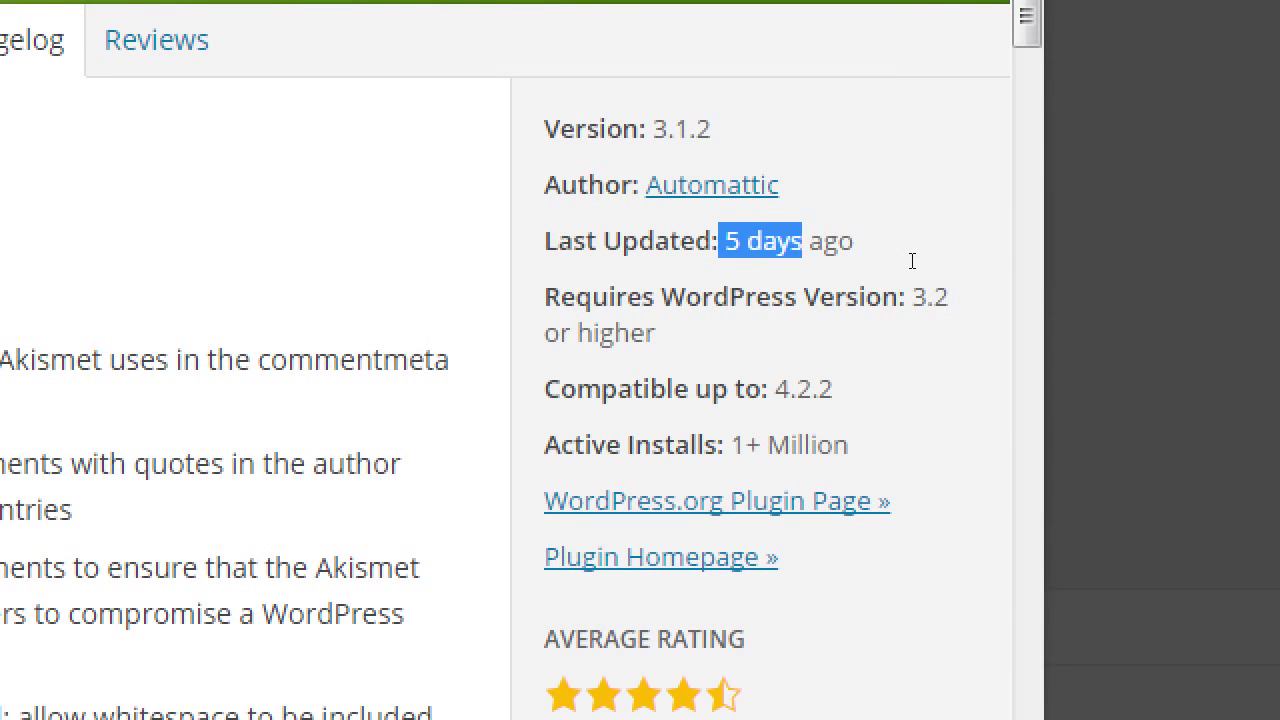
{"action": "left_click", "coordinate": [905, 260]}
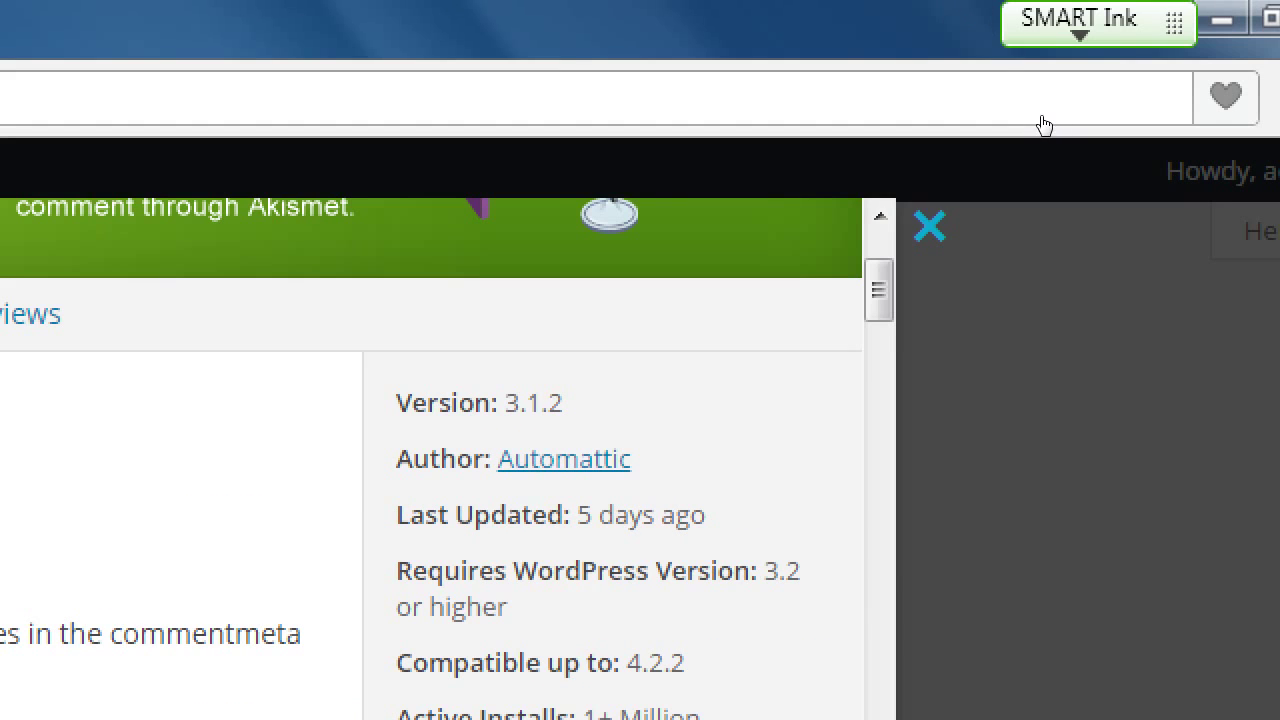
{"action": "key", "text": "Escape"}
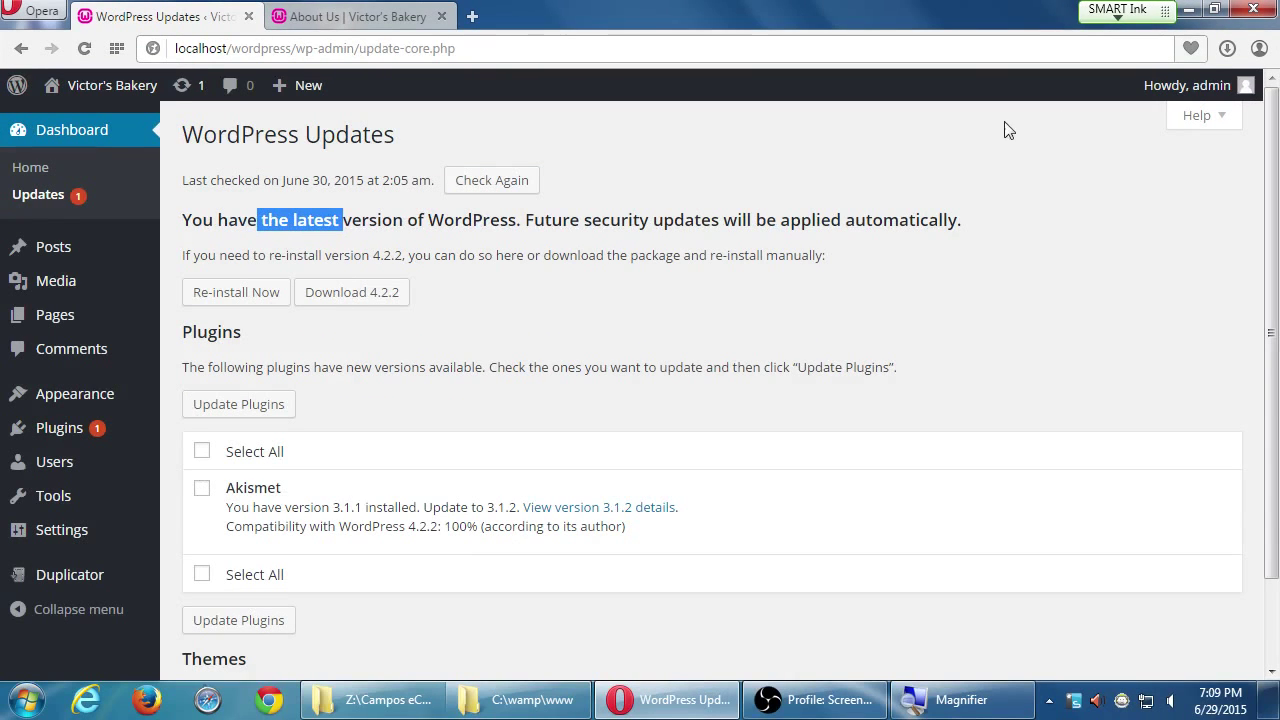
Step: Review the core version, Plugins and Themes sections of the WordPress Updates page
{"action": "left_click_drag", "start_coordinate": [600, 366], "coordinate": [607, 366]}
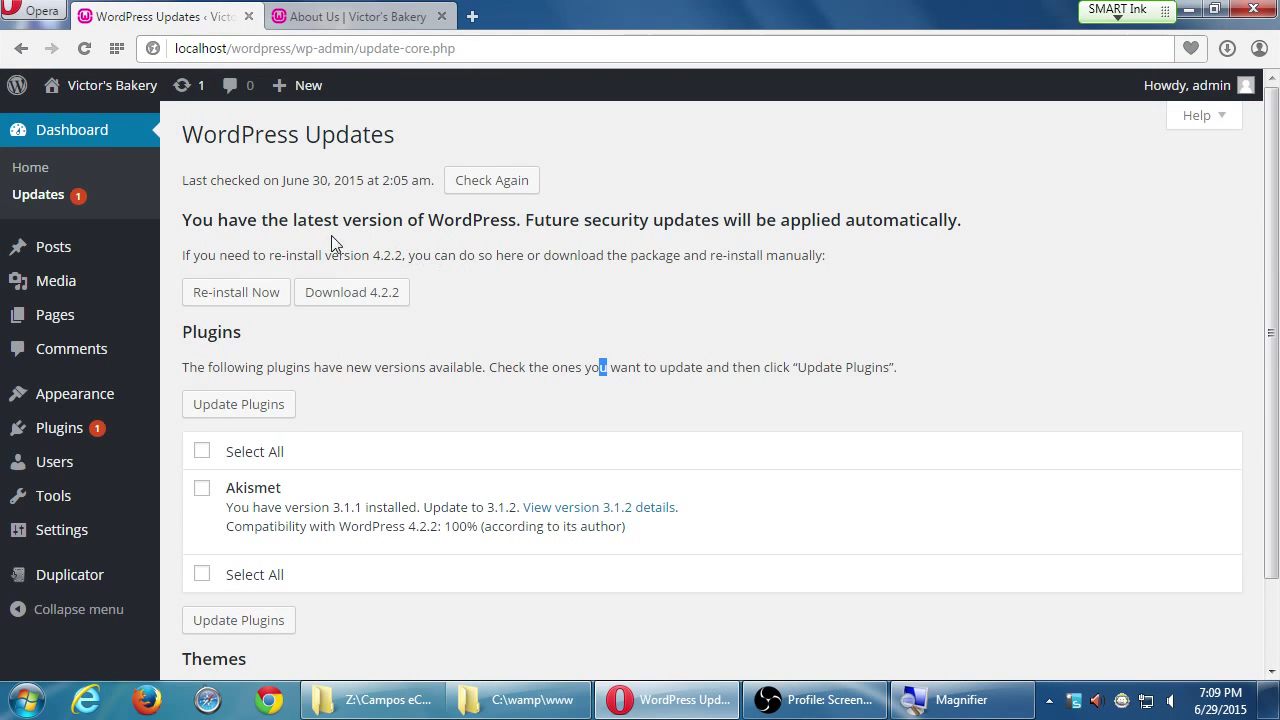
{"action": "left_click_drag", "start_coordinate": [241, 134], "coordinate": [323, 131]}
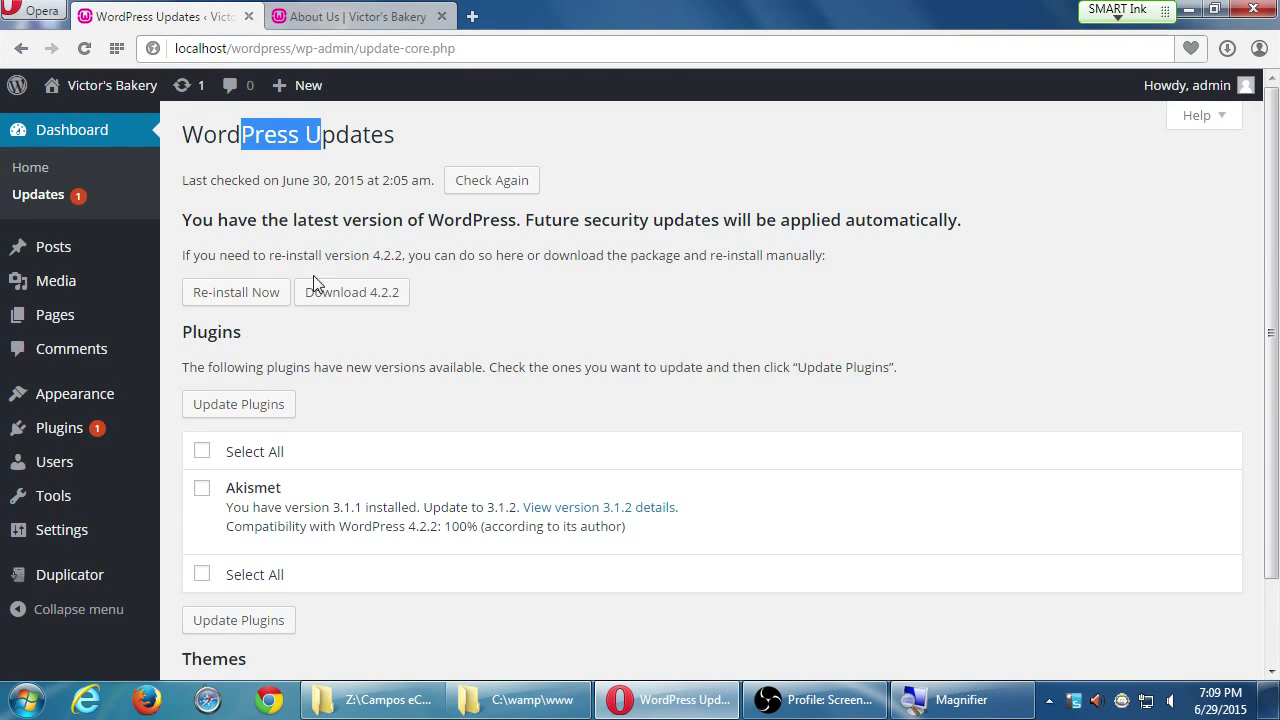
{"action": "left_click_drag", "start_coordinate": [240, 331], "coordinate": [309, 366]}
{"action": "scroll", "coordinate": [394, 486], "scroll_direction": "down", "scroll_amount": 2}
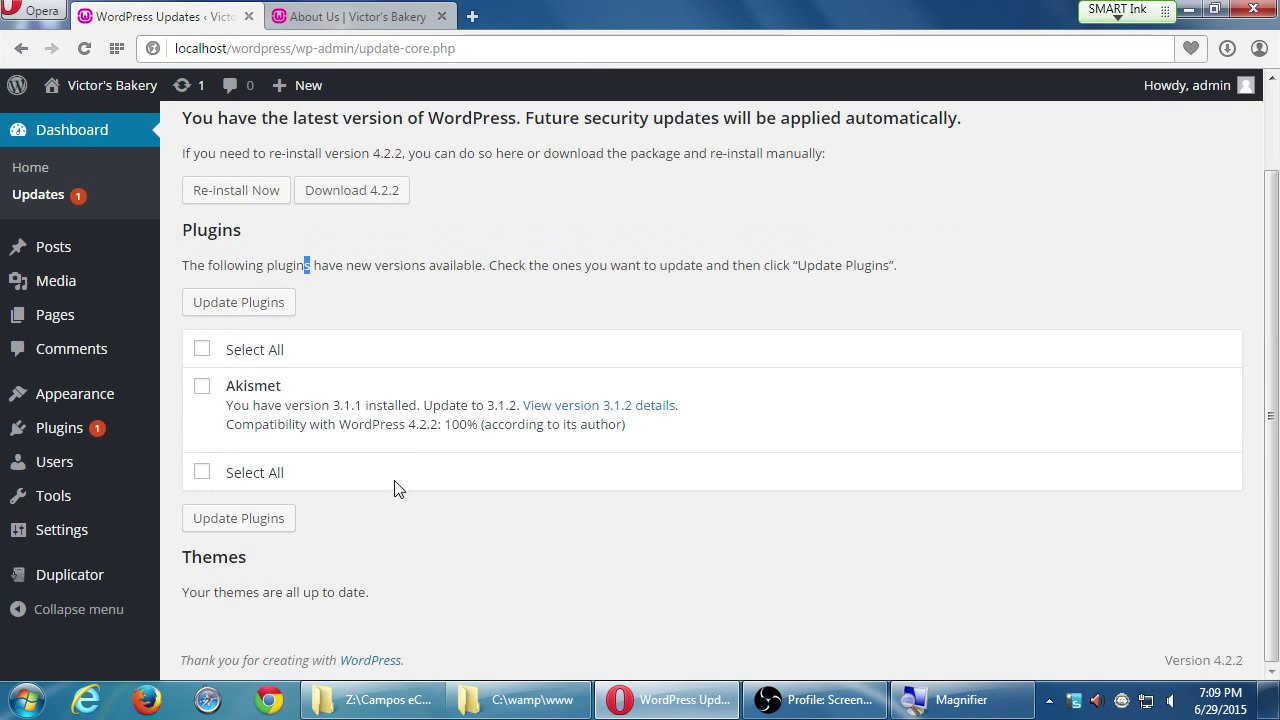
{"action": "left_click", "coordinate": [262, 585]}
{"action": "scroll", "coordinate": [257, 590], "scroll_direction": "up", "scroll_amount": 1}
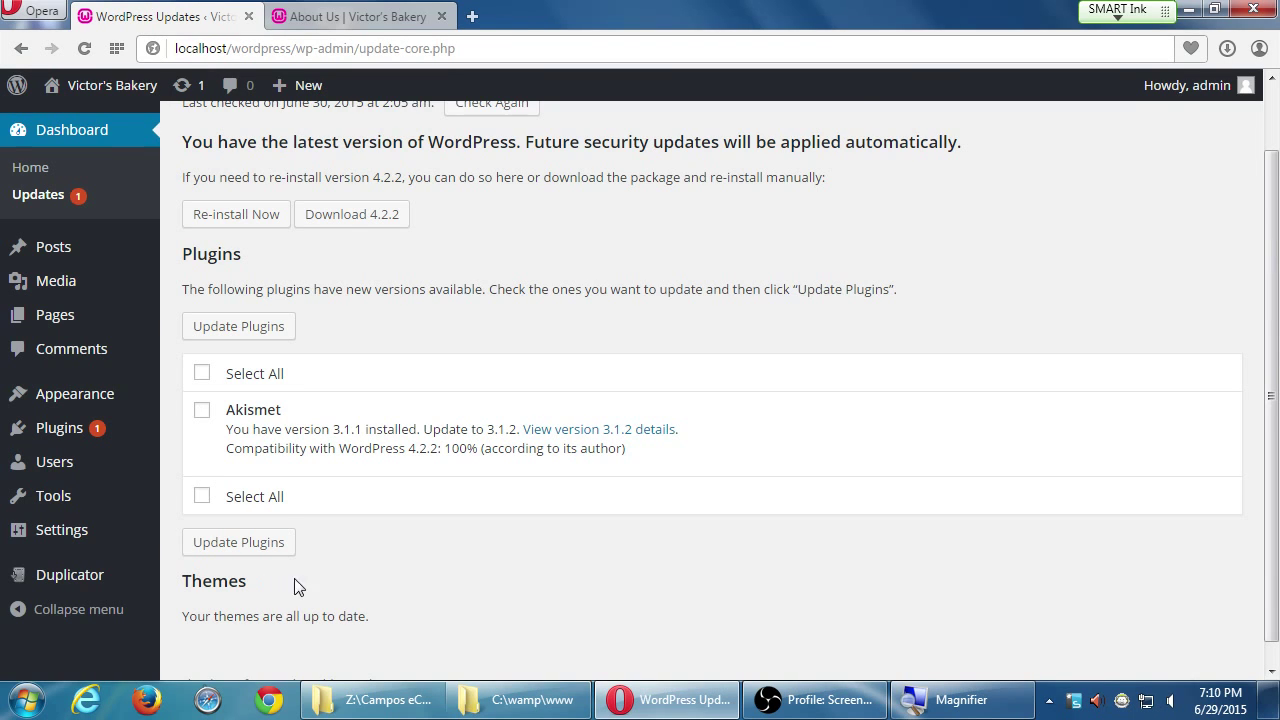
{"action": "scroll", "coordinate": [294, 578], "scroll_direction": "down", "scroll_amount": 1}
{"action": "scroll", "coordinate": [262, 418], "scroll_direction": "up", "scroll_amount": 2}
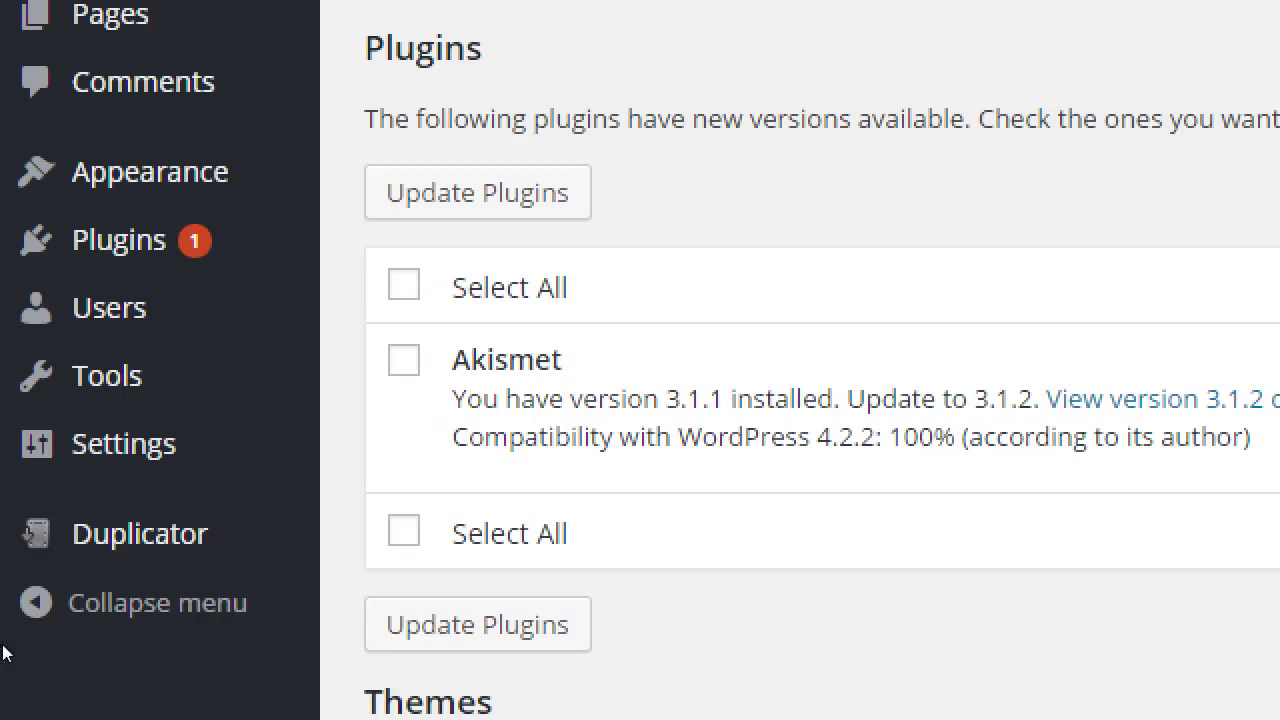
{"action": "mouse_move", "coordinate": [57, 580]}
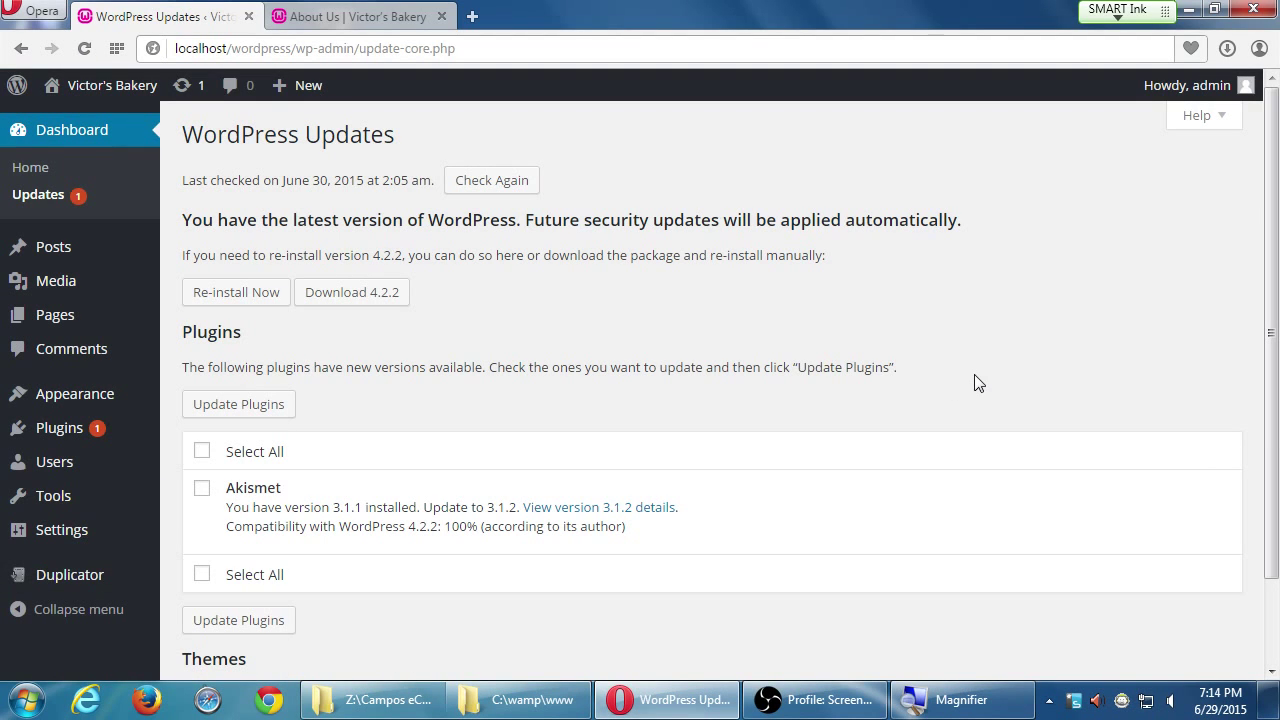
Step: Open the Akismet version 3.1.2 details, read through the 3.1.2 changelog entries, and close the details
{"action": "left_click", "coordinate": [612, 507]}
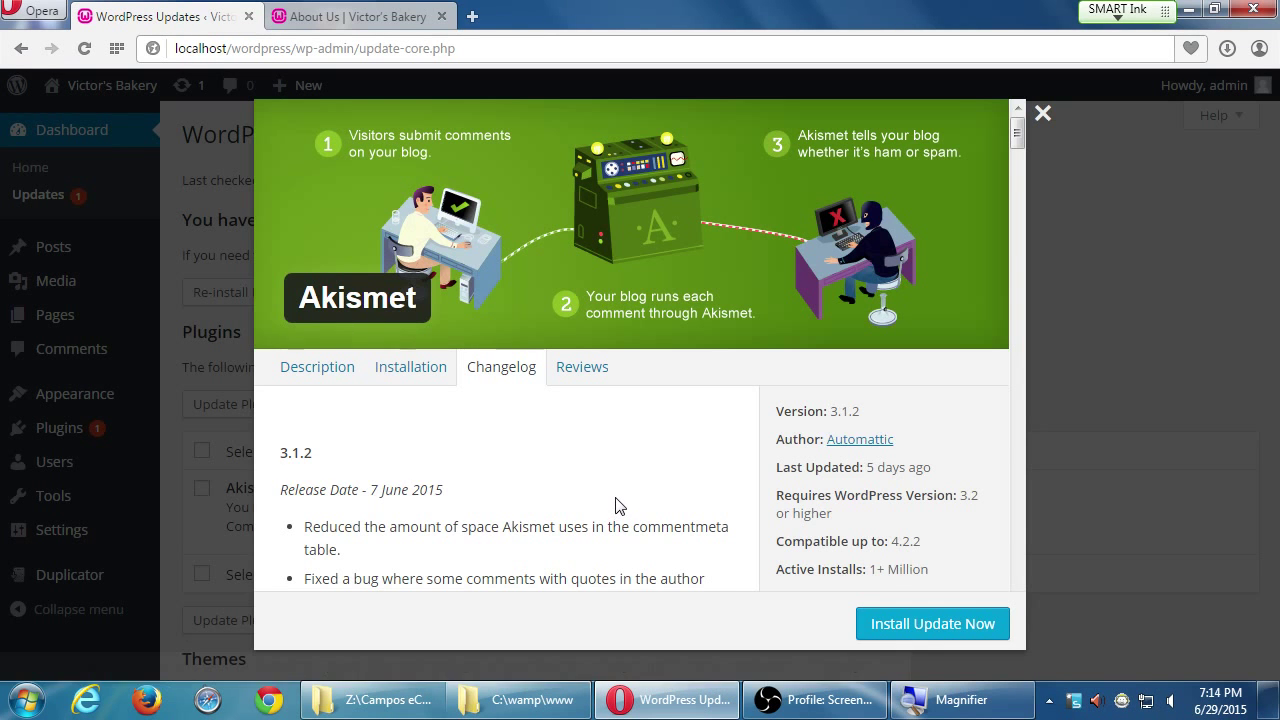
{"action": "scroll", "coordinate": [607, 481], "scroll_direction": "down", "scroll_amount": 4}
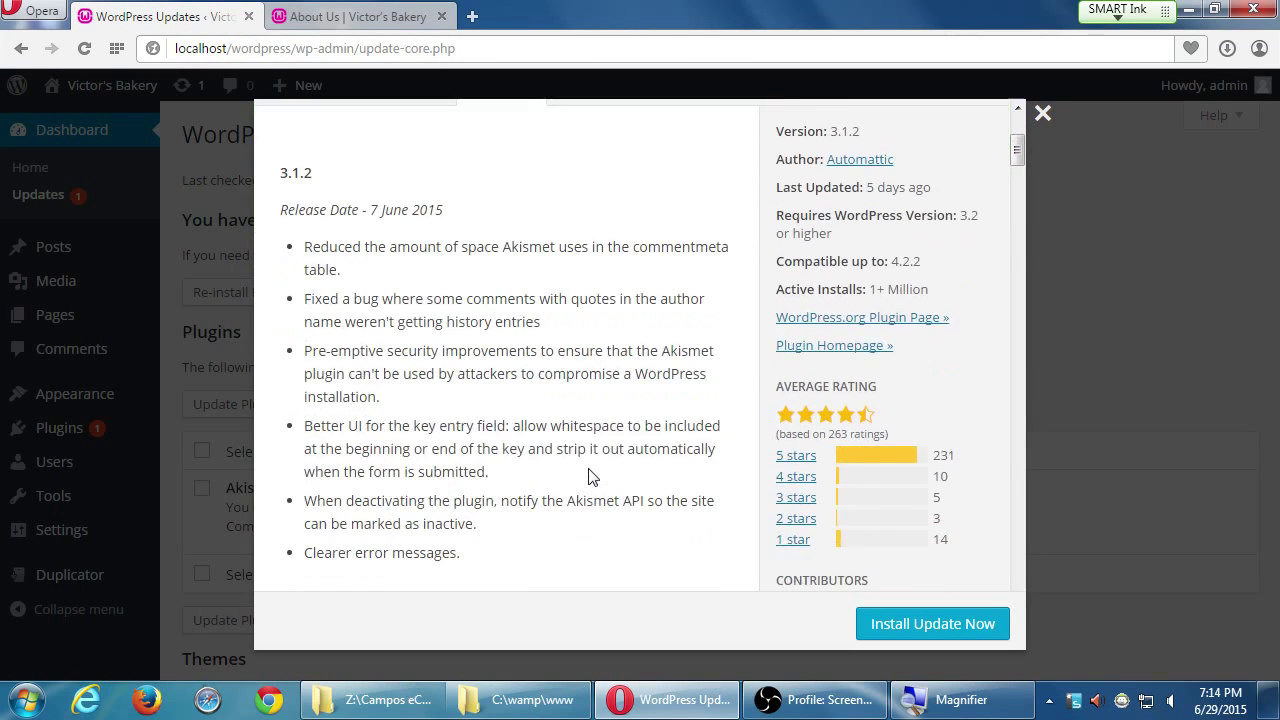
{"action": "scroll", "coordinate": [520, 466], "scroll_direction": "up", "scroll_amount": 1}
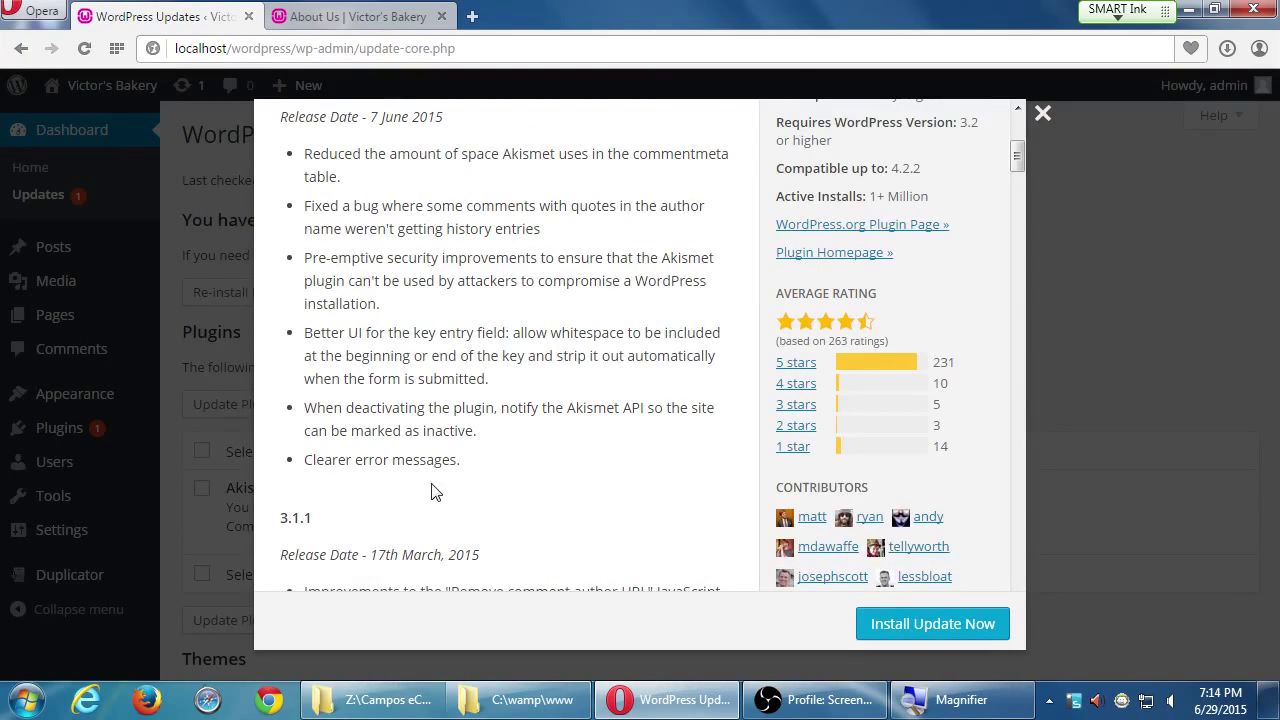
{"action": "scroll", "coordinate": [389, 417], "scroll_direction": "up", "scroll_amount": 1}
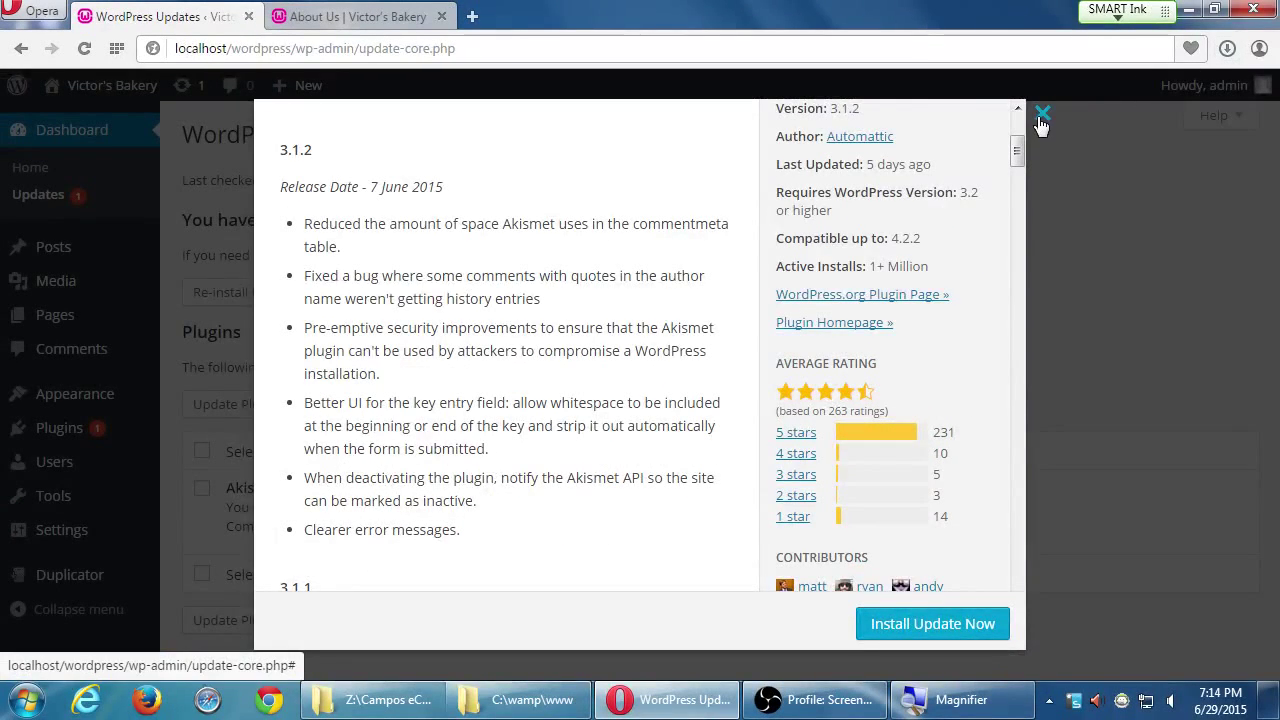
{"action": "left_click", "coordinate": [1040, 116]}
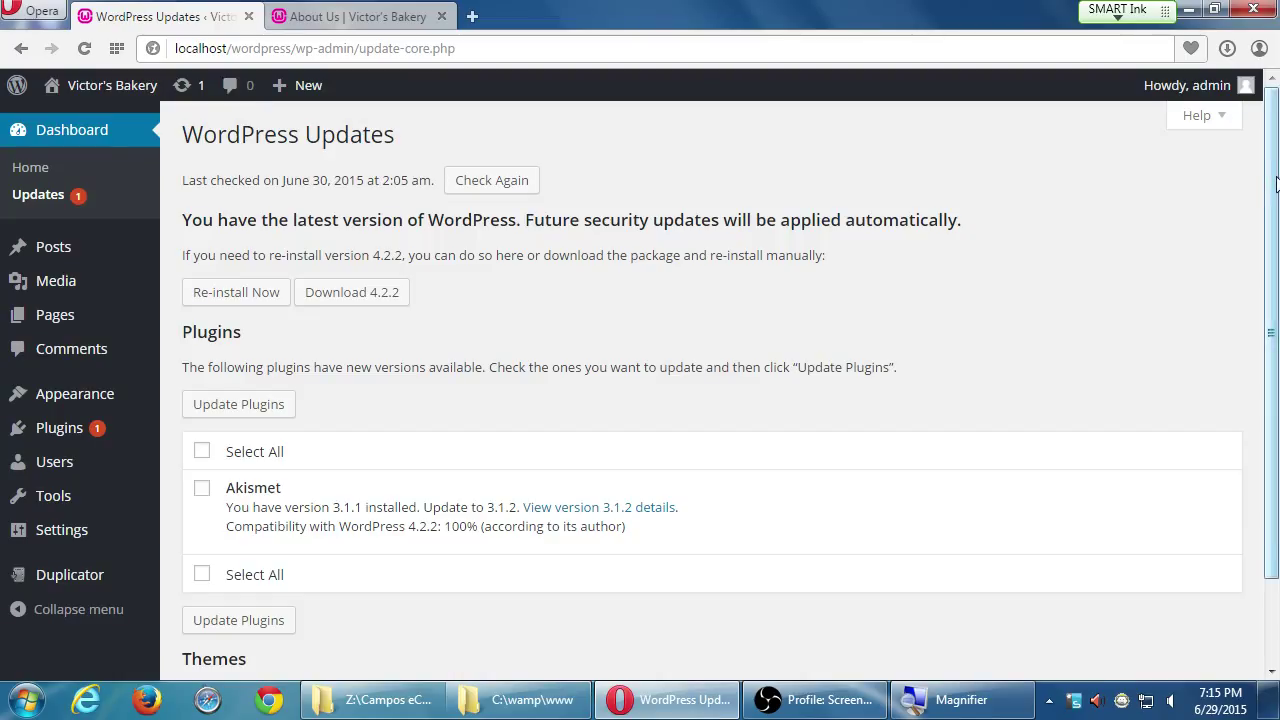
{"action": "scroll", "coordinate": [1274, 183], "scroll_direction": "down", "scroll_amount": 2}
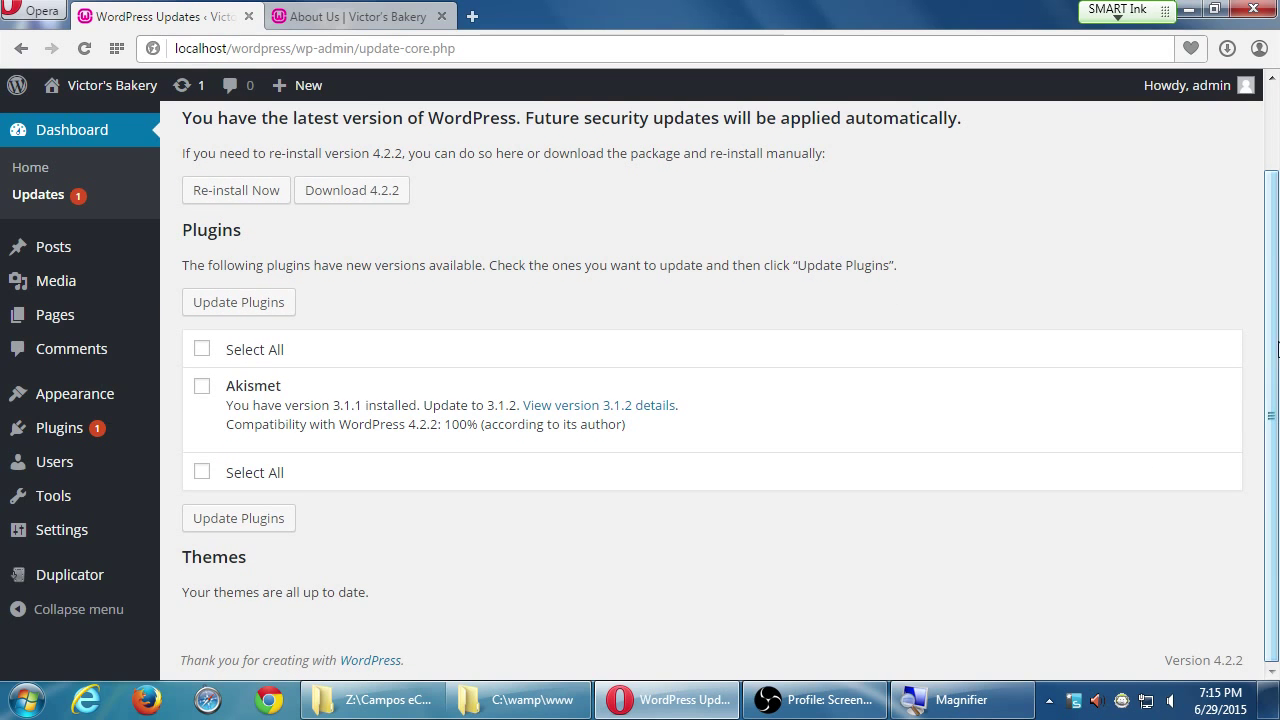
{"action": "left_click_drag", "start_coordinate": [402, 374], "coordinate": [400, 331]}
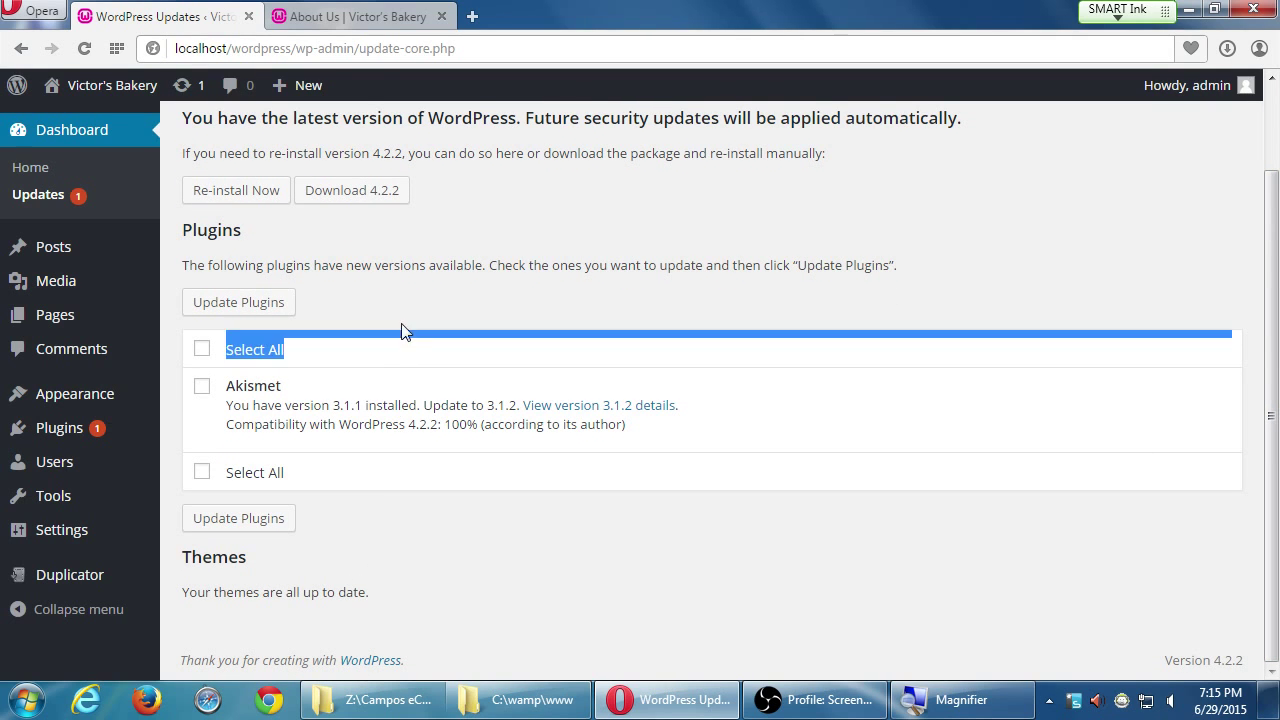
{"action": "left_click", "coordinate": [416, 530]}
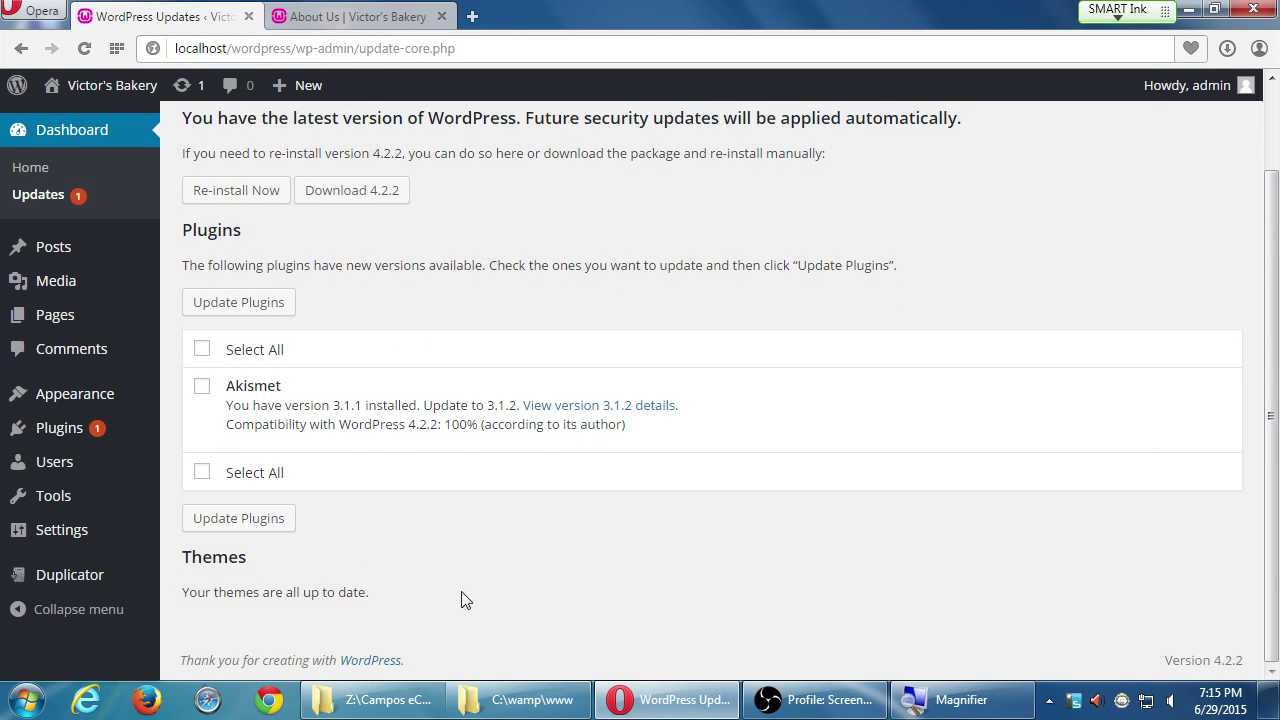
{"action": "scroll", "coordinate": [463, 600], "scroll_direction": "up", "scroll_amount": 1}
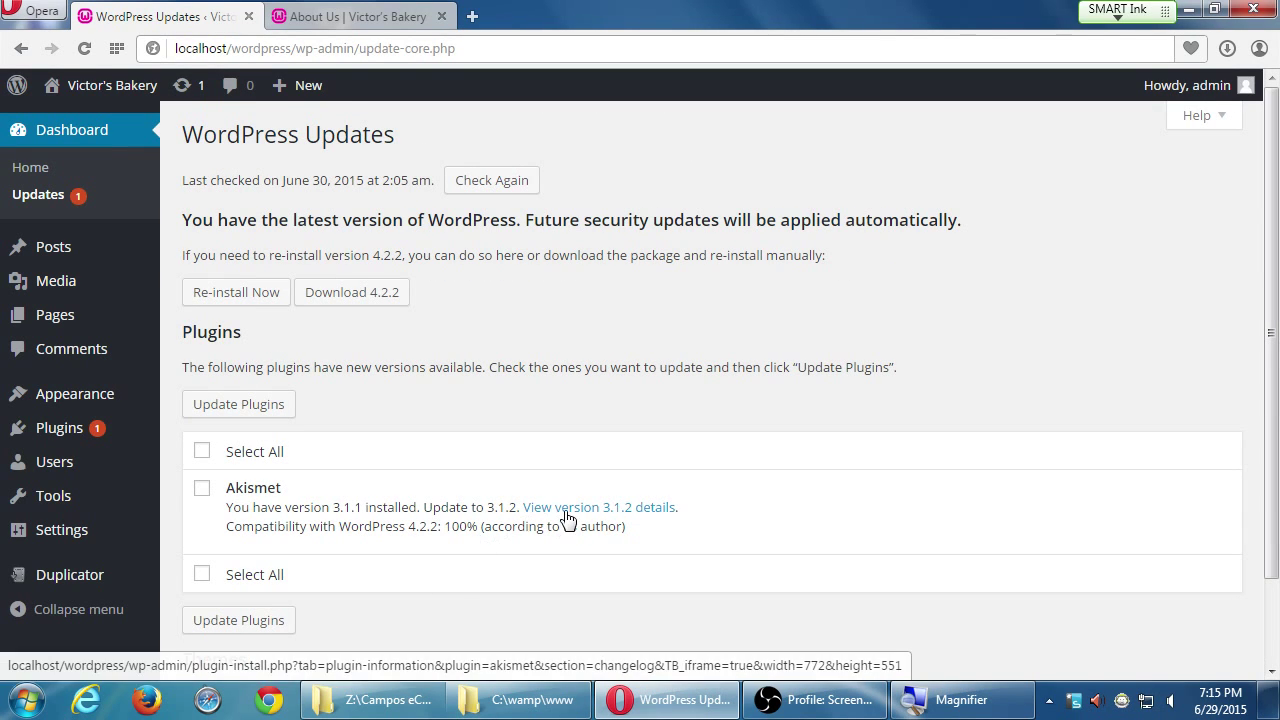
{"action": "mouse_move", "coordinate": [30, 588]}
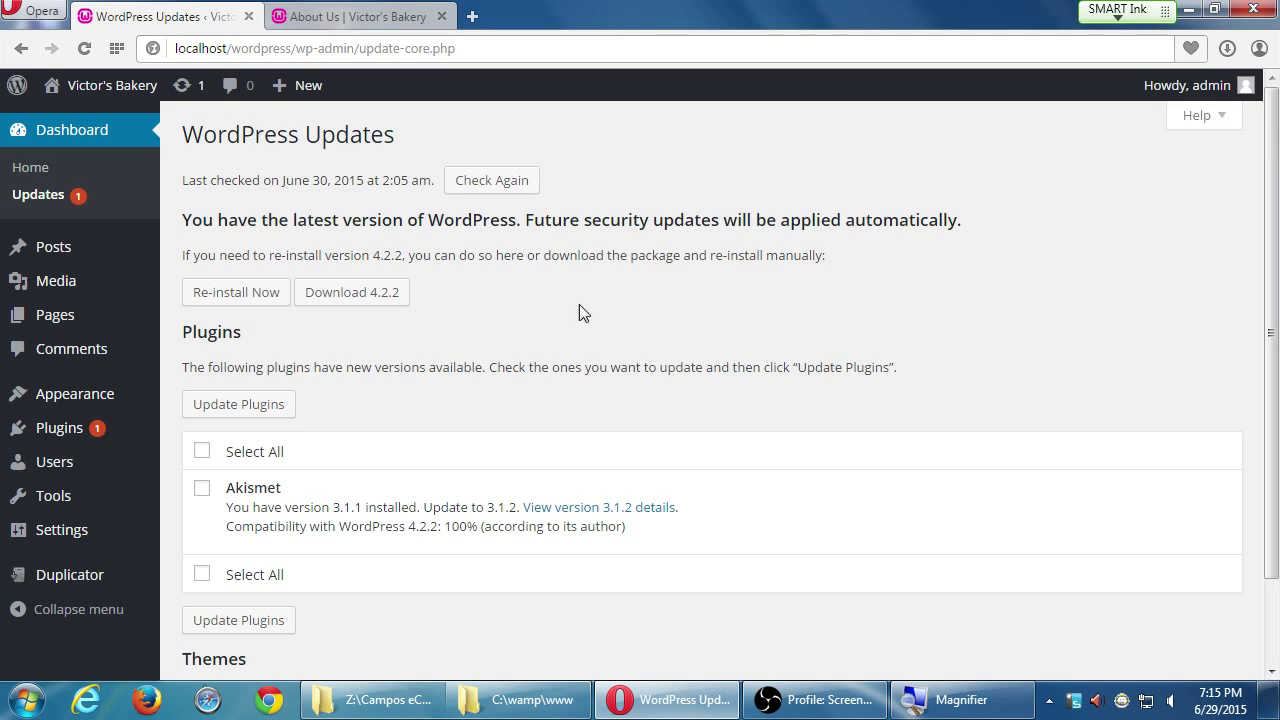
{"action": "scroll", "coordinate": [631, 317], "scroll_direction": "down", "scroll_amount": 1}
{"action": "scroll", "coordinate": [634, 314], "scroll_direction": "up", "scroll_amount": 1}
Step: Open Notepad and enter the heading "Updates Strategy" in a new text document
{"action": "key", "text": "super"}
{"action": "type", "text": "note"}
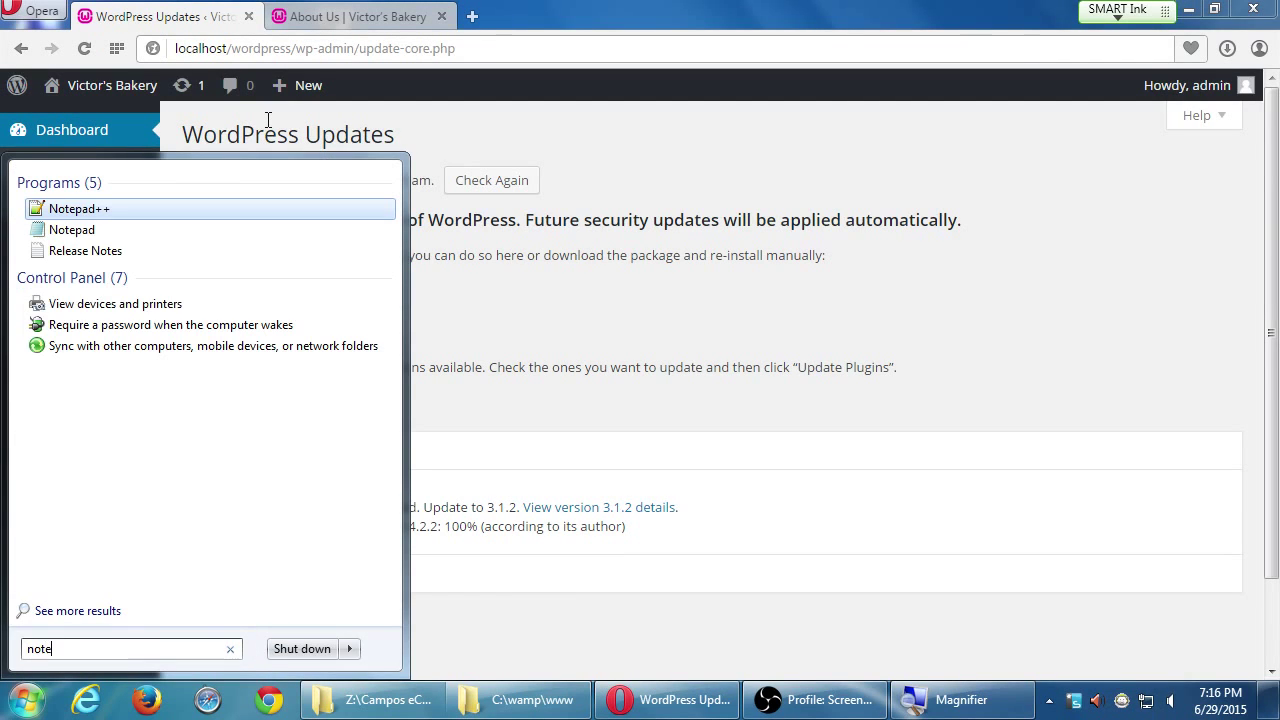
{"action": "key", "text": "Return"}
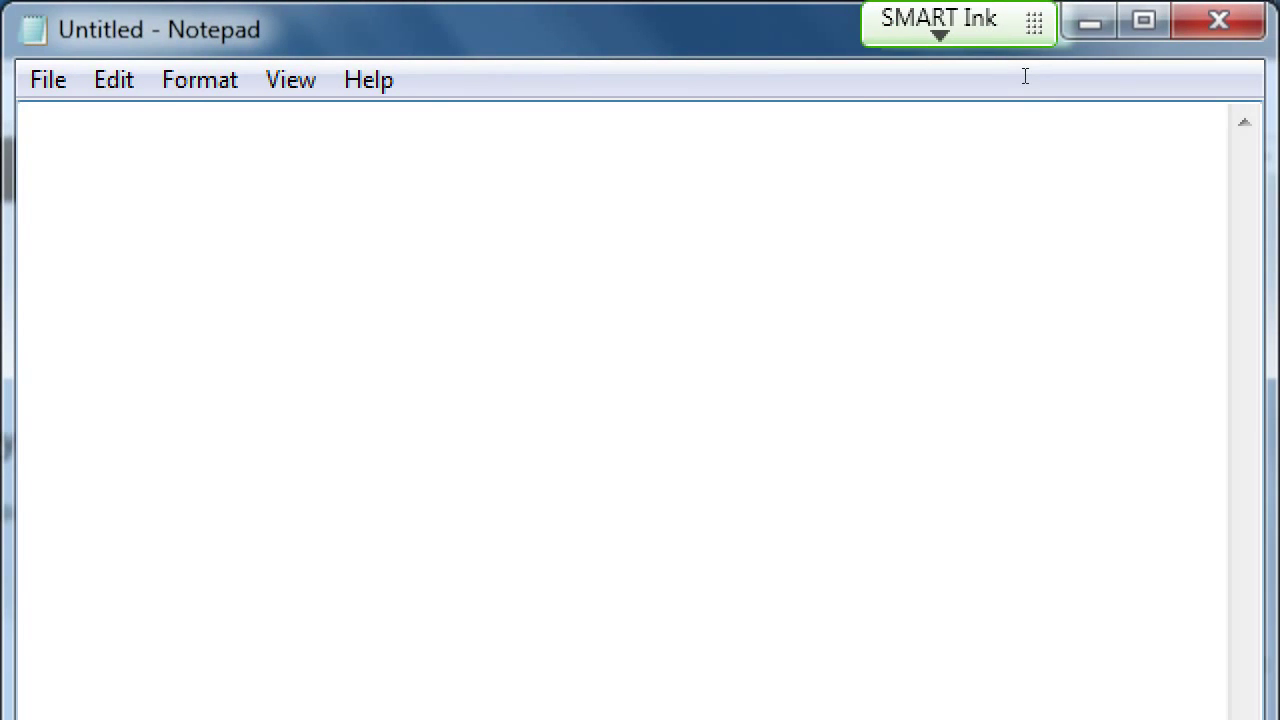
{"action": "type", "text": "Update"}
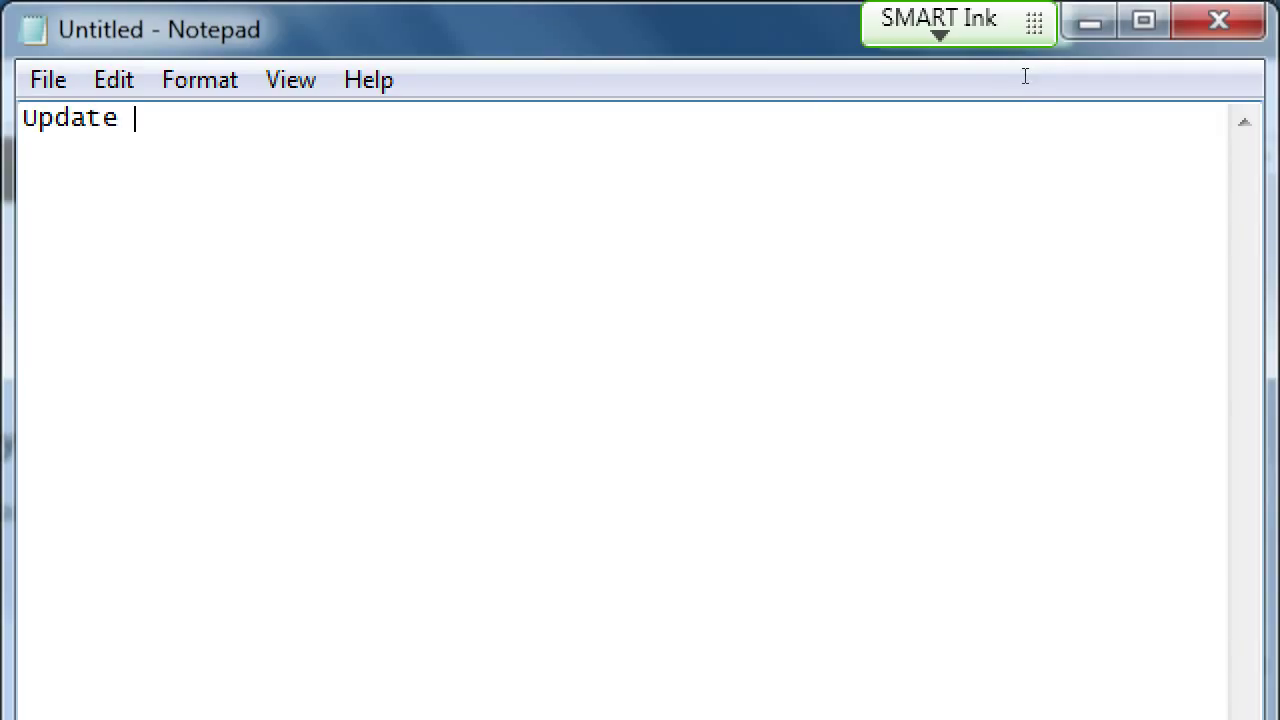
{"action": "type", "text": " s Strategy"}
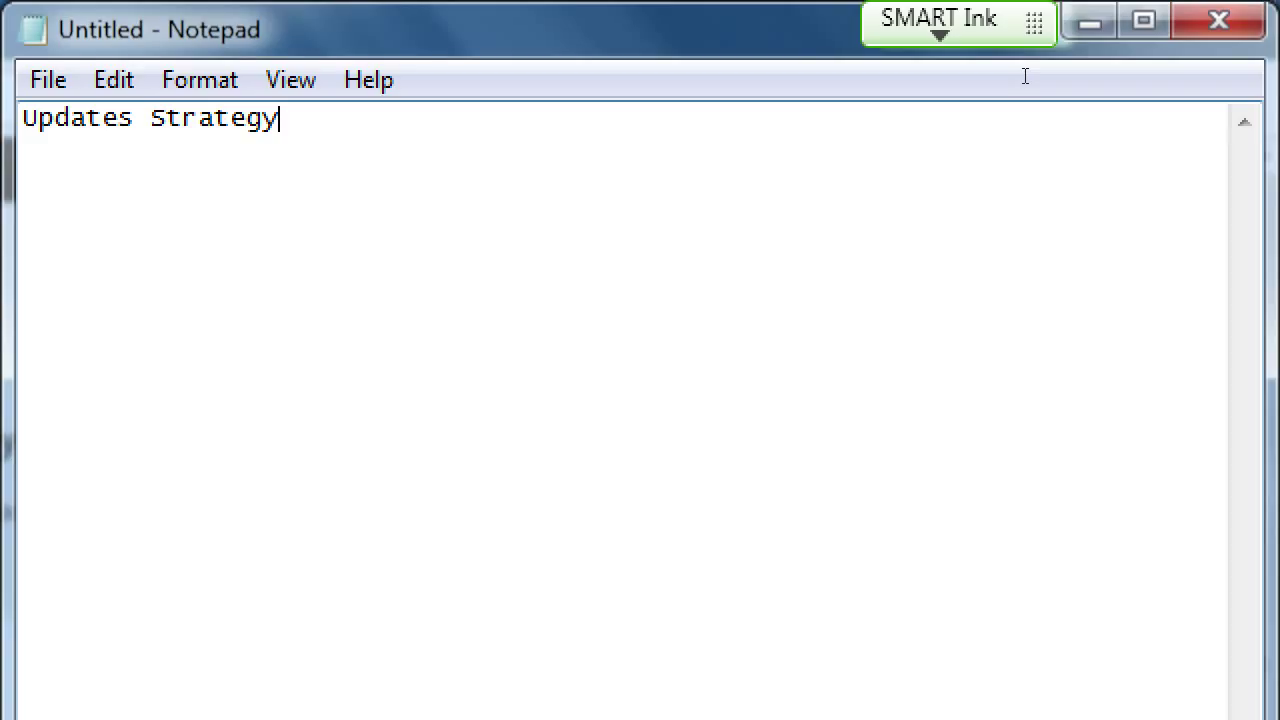
Step: Add the line "Create a Duplicator backup BEFORE any updates" directly below the heading
{"action": "key", "text": "Return"}
{"action": "type", "text": "Upda"}
{"action": "key", "text": "BackSpace"}
{"action": "key", "text": "BackSpace"}
{"action": "key", "text": "BackSpace"}
{"action": "key", "text": "BackSpace"}
{"action": "type", "text": "Create a Dupli"}
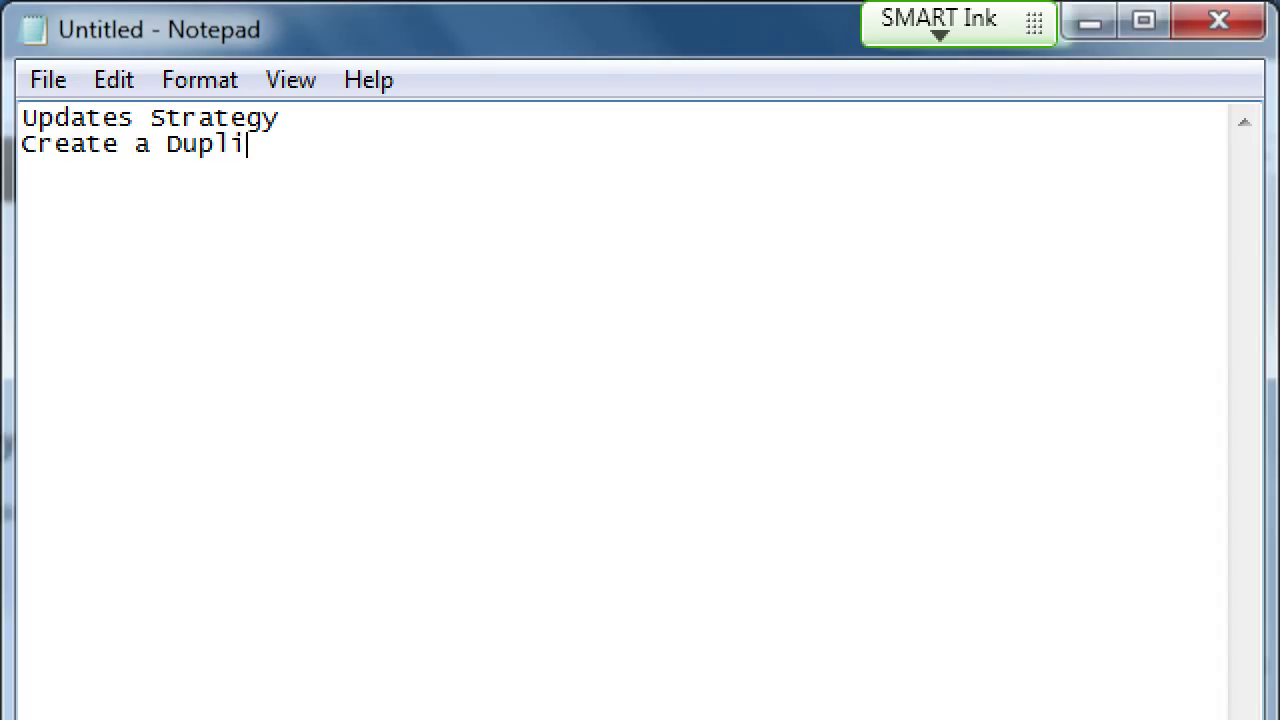
{"action": "type", "text": "cator backup BE"}
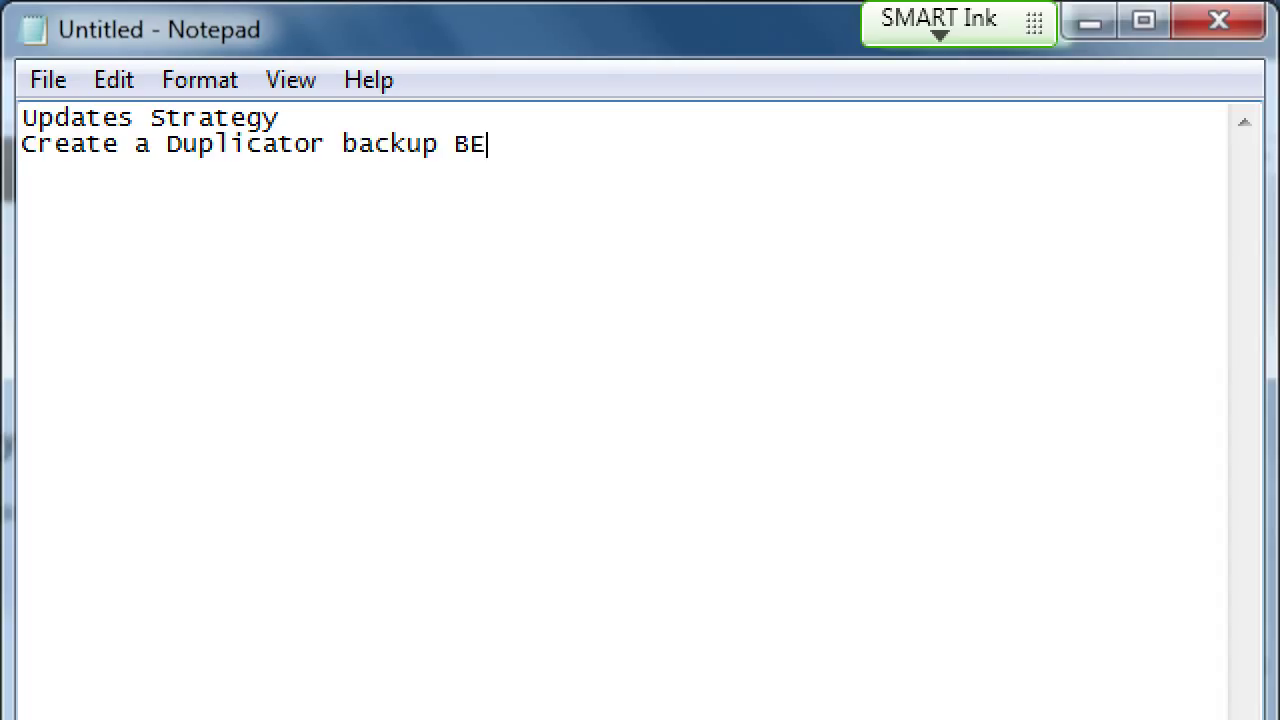
{"action": "type", "text": "FORE any udpates"}
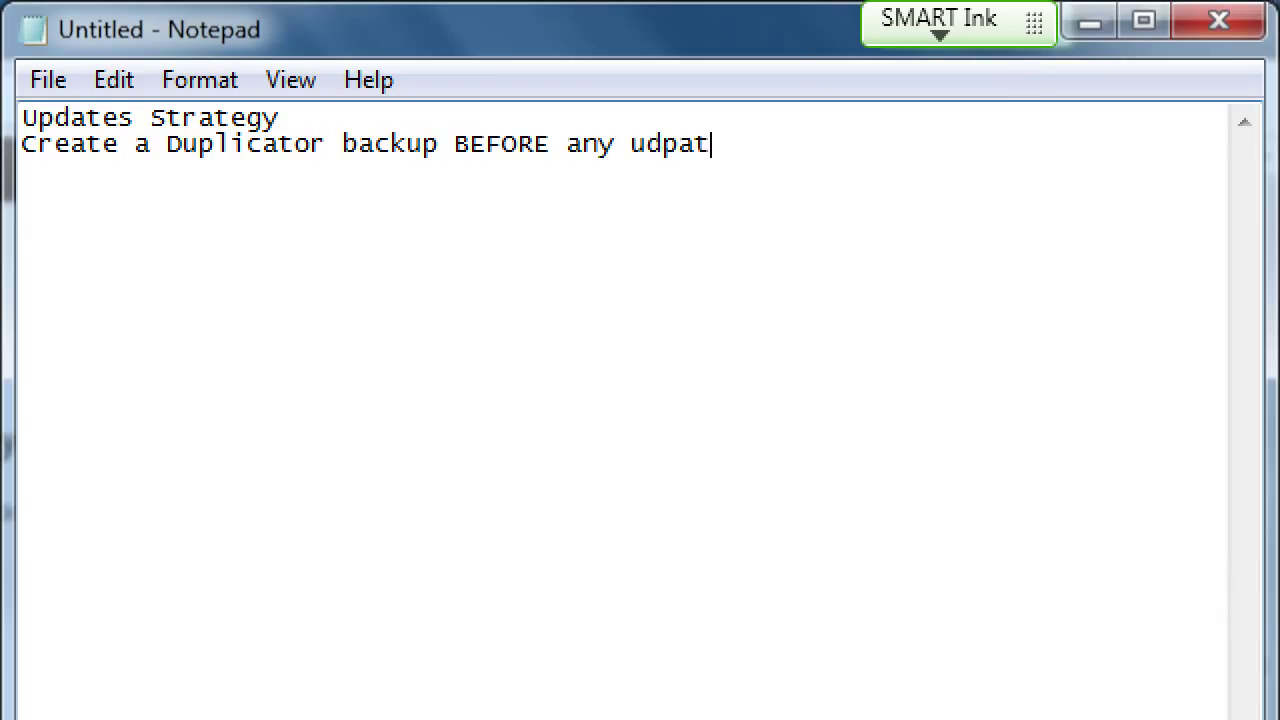
{"action": "key", "text": "BackSpace"}
{"action": "key", "text": "BackSpace"}
{"action": "key", "text": "BackSpace"}
{"action": "key", "text": "BackSpace"}
{"action": "key", "text": "BackSpace"}
{"action": "key", "text": "BackSpace"}
{"action": "type", "text": "pdates"}
Step: Leave a blank line and add the line "Update the CORE WordPress software"
{"action": "key", "text": "Return"}
{"action": "key", "text": "Return"}
{"action": "type", "text": "Update t"}
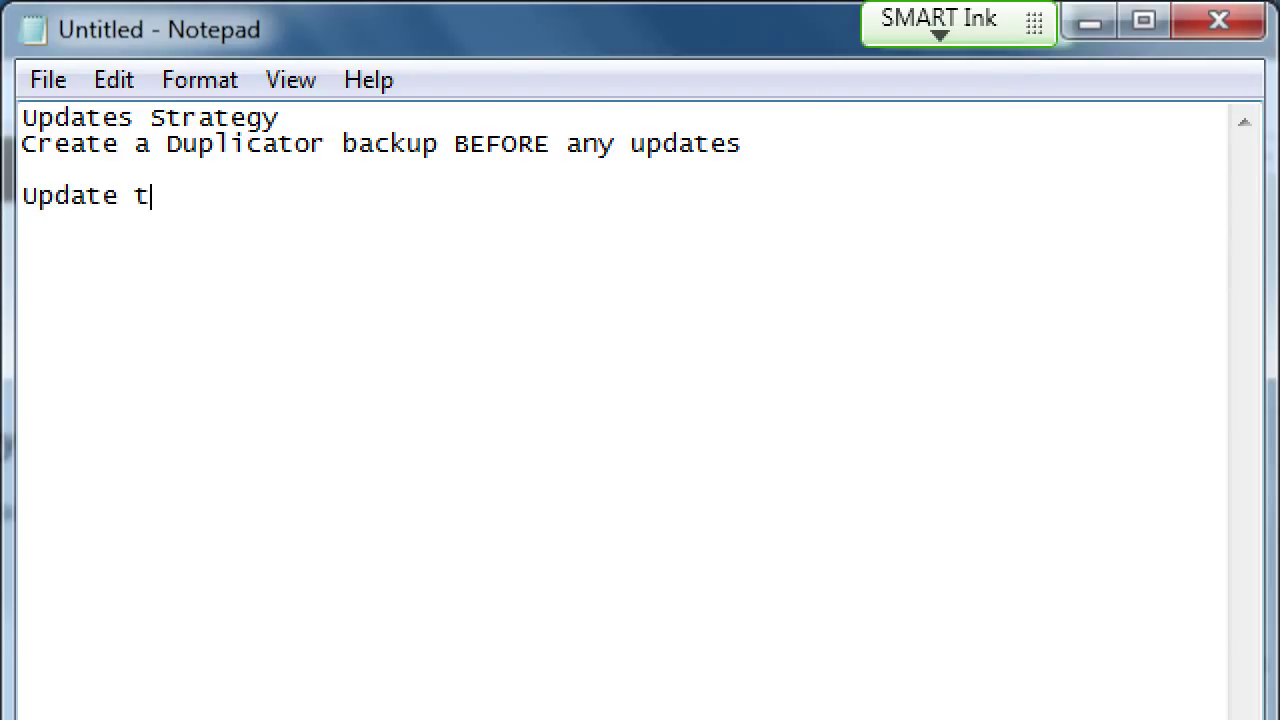
{"action": "type", "text": "he CORE Wordpress"}
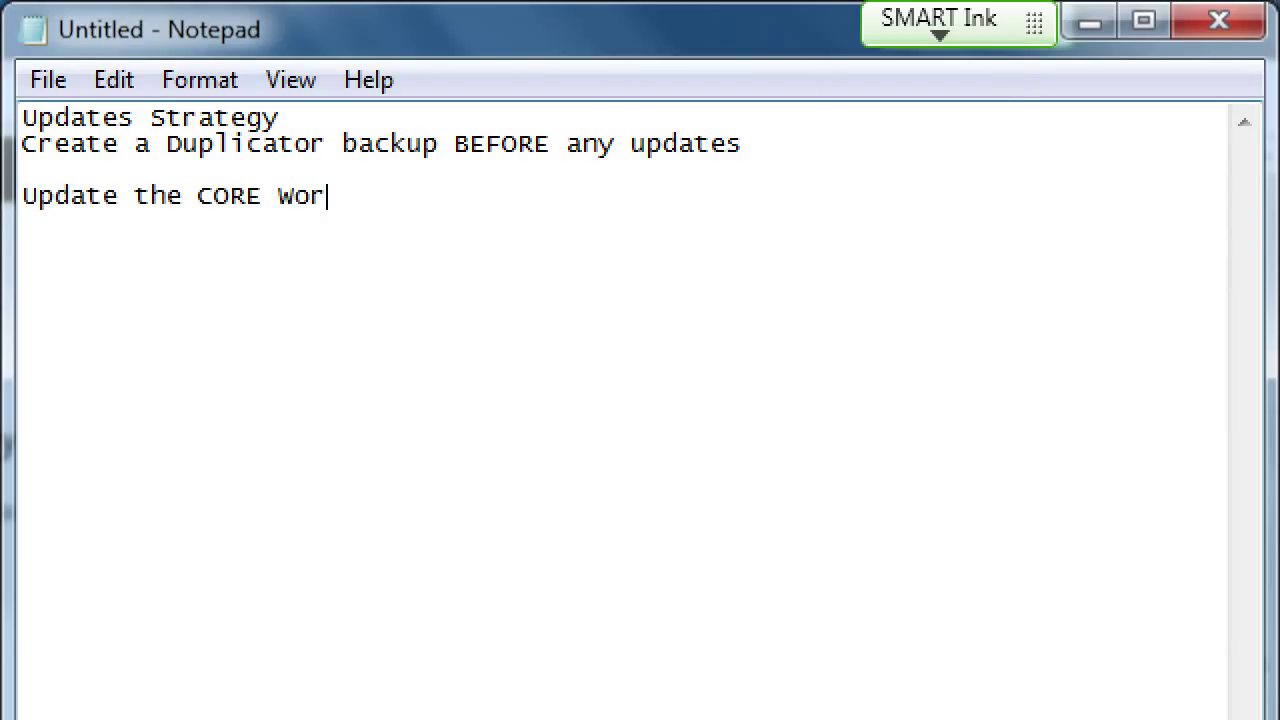
{"action": "key", "text": "BackSpace"}
{"action": "key", "text": "BackSpace"}
{"action": "key", "text": "BackSpace"}
{"action": "key", "text": "BackSpace"}
{"action": "key", "text": "BackSpace"}
{"action": "type", "text": "Press software"}
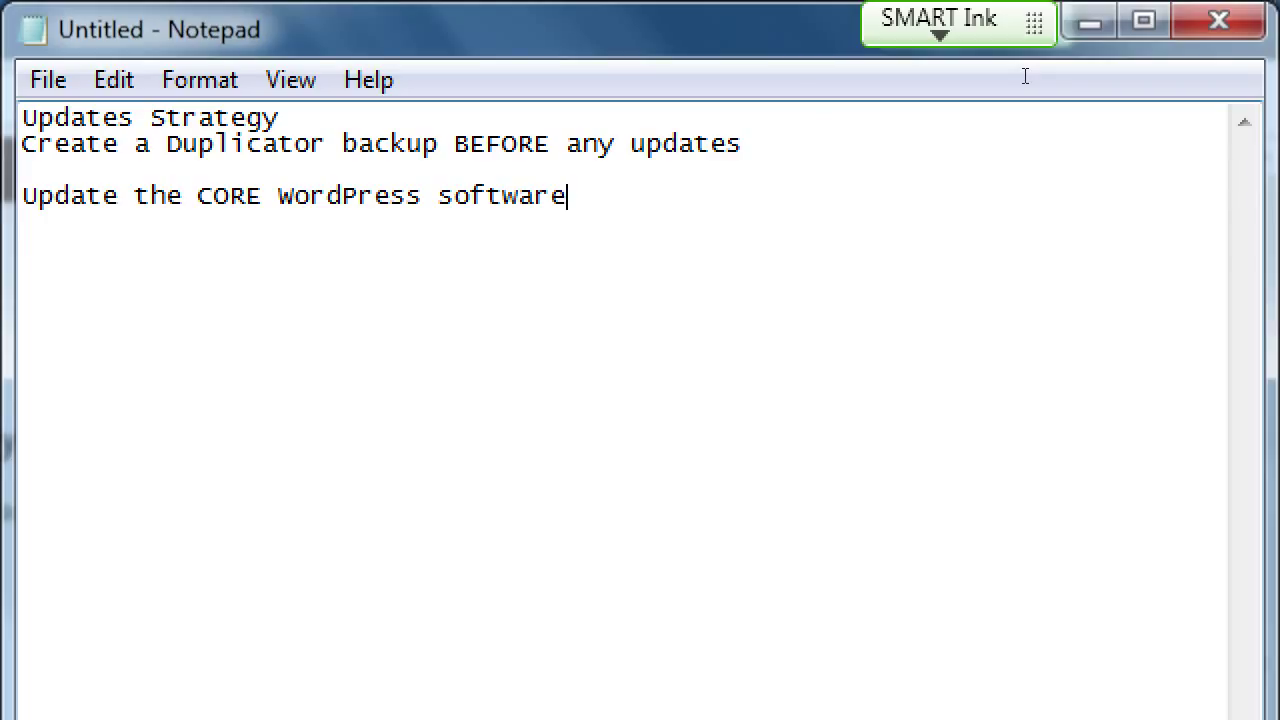
Step: After a blank line, add "Test the site" with the indented line "If the site is broken, Resurrect and start over" beneath it
{"action": "type", "text": "Test the site"}
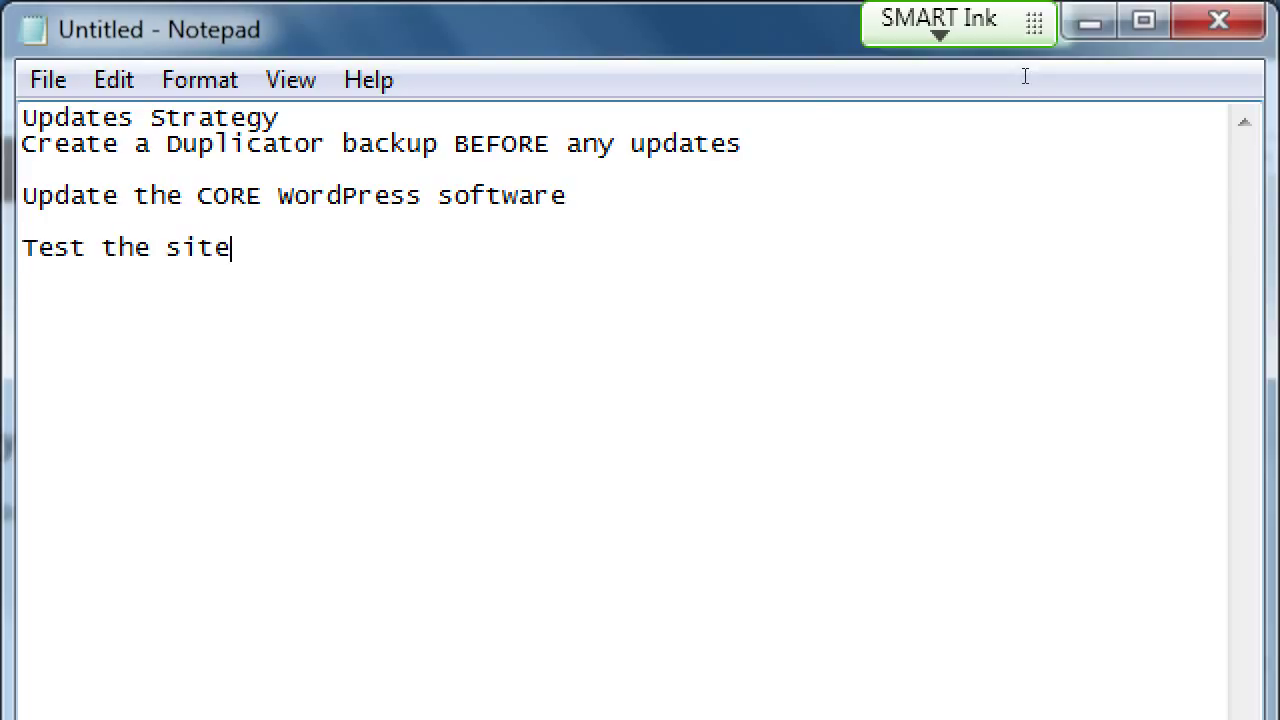
{"action": "key", "text": "Return"}
{"action": "type", "text": "If the"}
{"action": "key", "text": "Home"}
{"action": "key", "text": "Tab"}
{"action": "key", "text": "End"}
{"action": "type", "text": "site is broken, "}
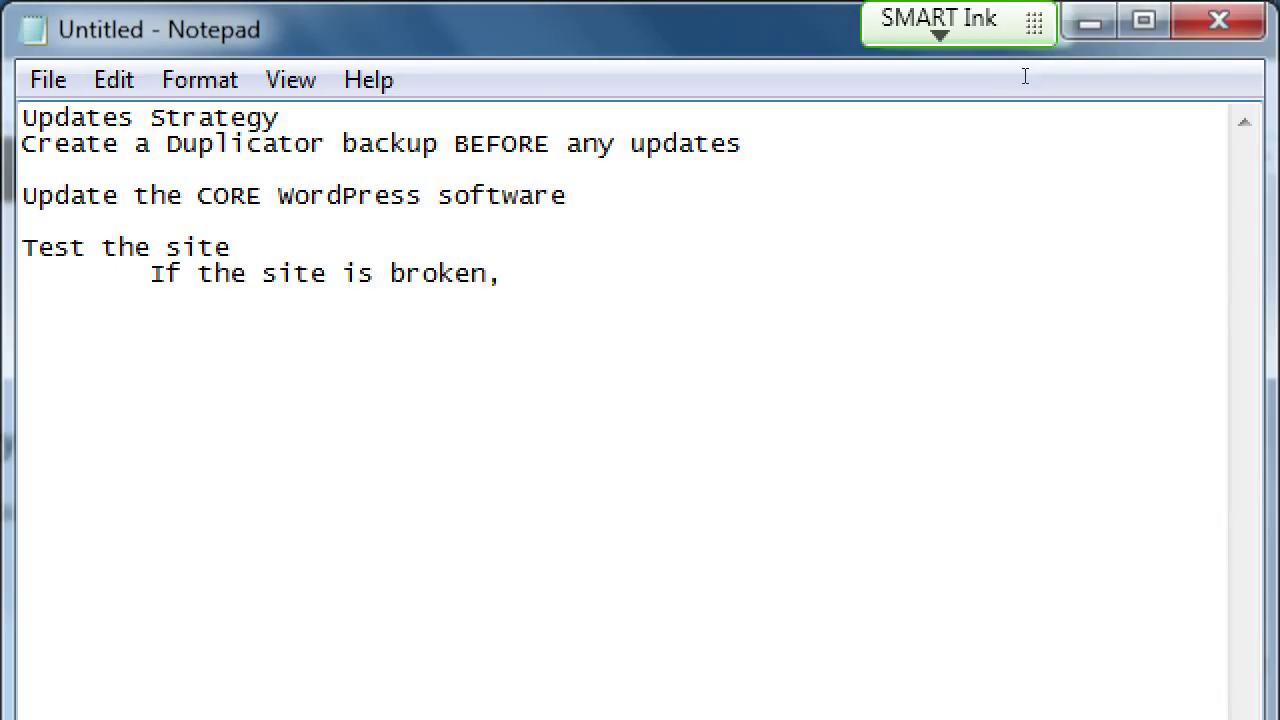
{"action": "type", "text": "Resurrect"}
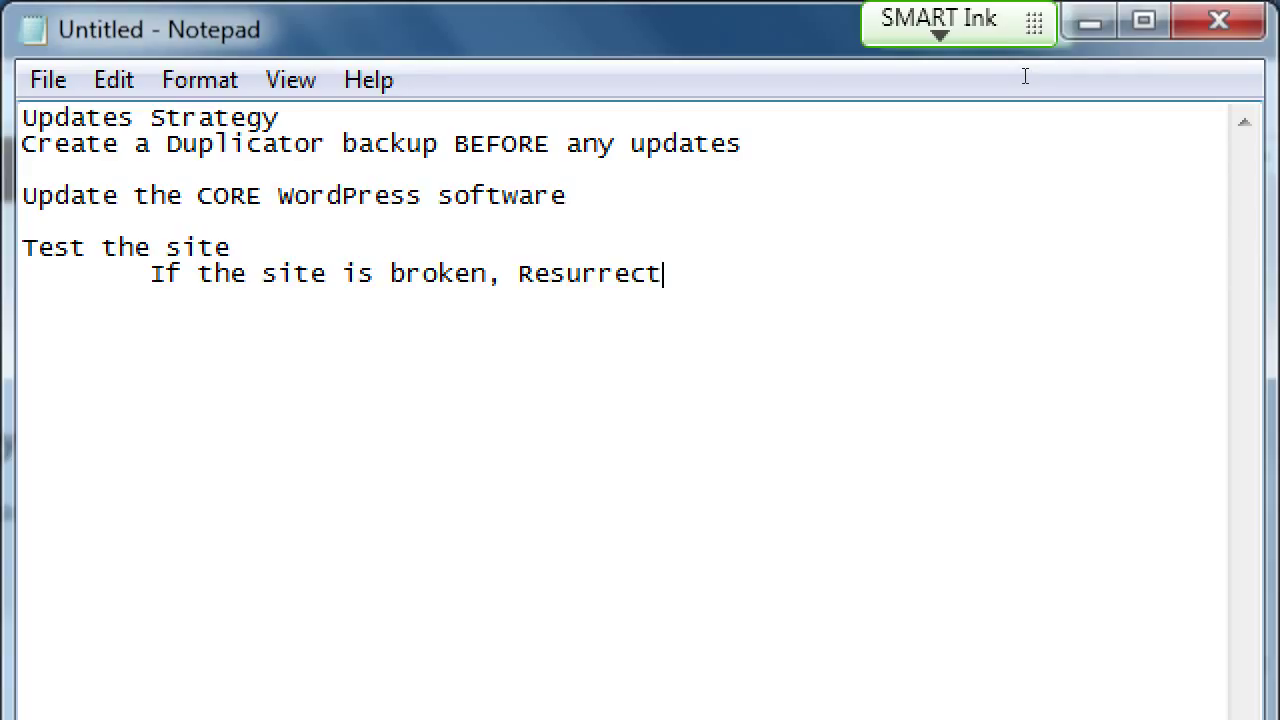
{"action": "type", "text": "and start "}
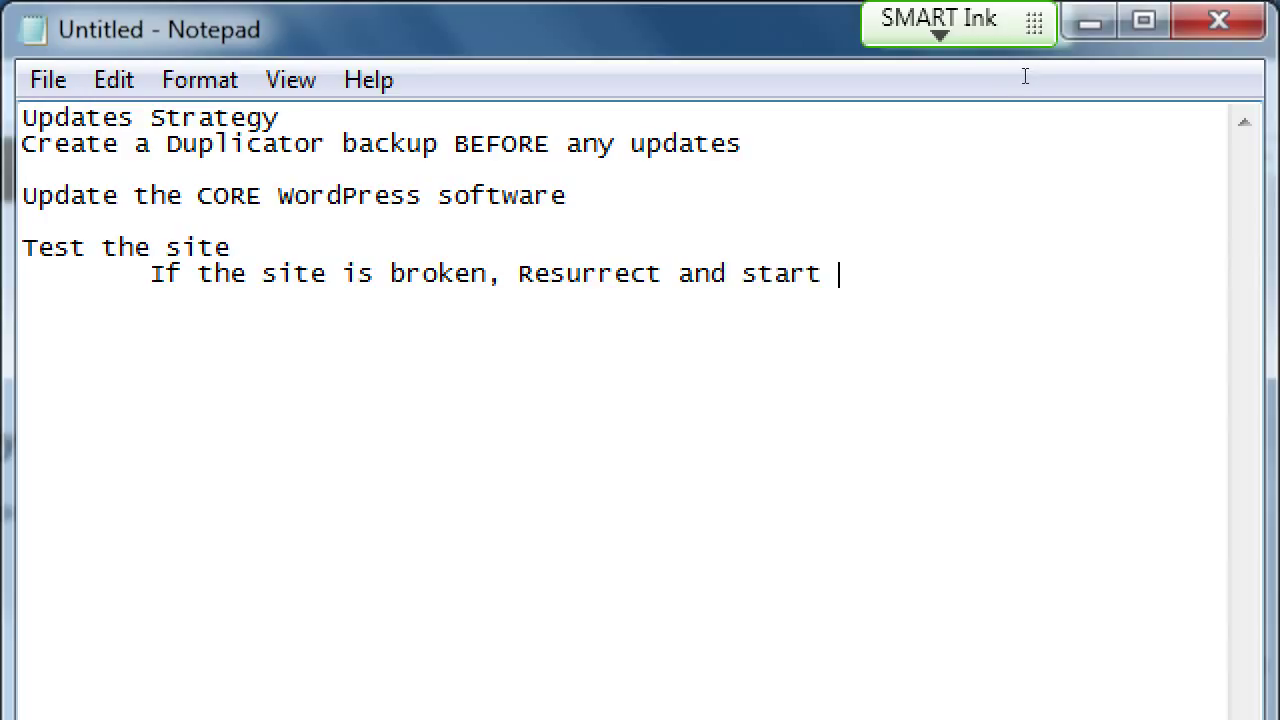
{"action": "type", "text": "over"}
Step: Add a second indented line under "Test the site" reading "If the site is fine, PROCEED:"
{"action": "key", "text": "Return"}
{"action": "key", "text": "Tab"}
{"action": "type", "text": "If the site is"}
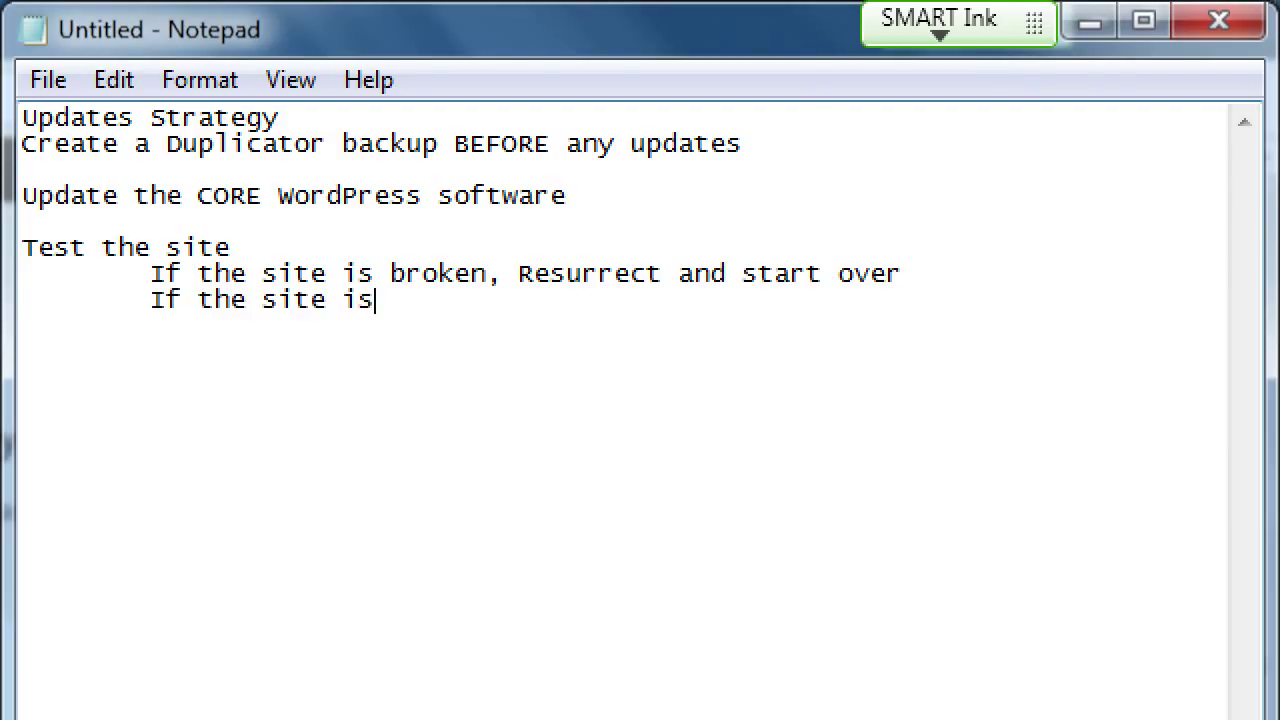
{"action": "type", "text": " fine, PR"}
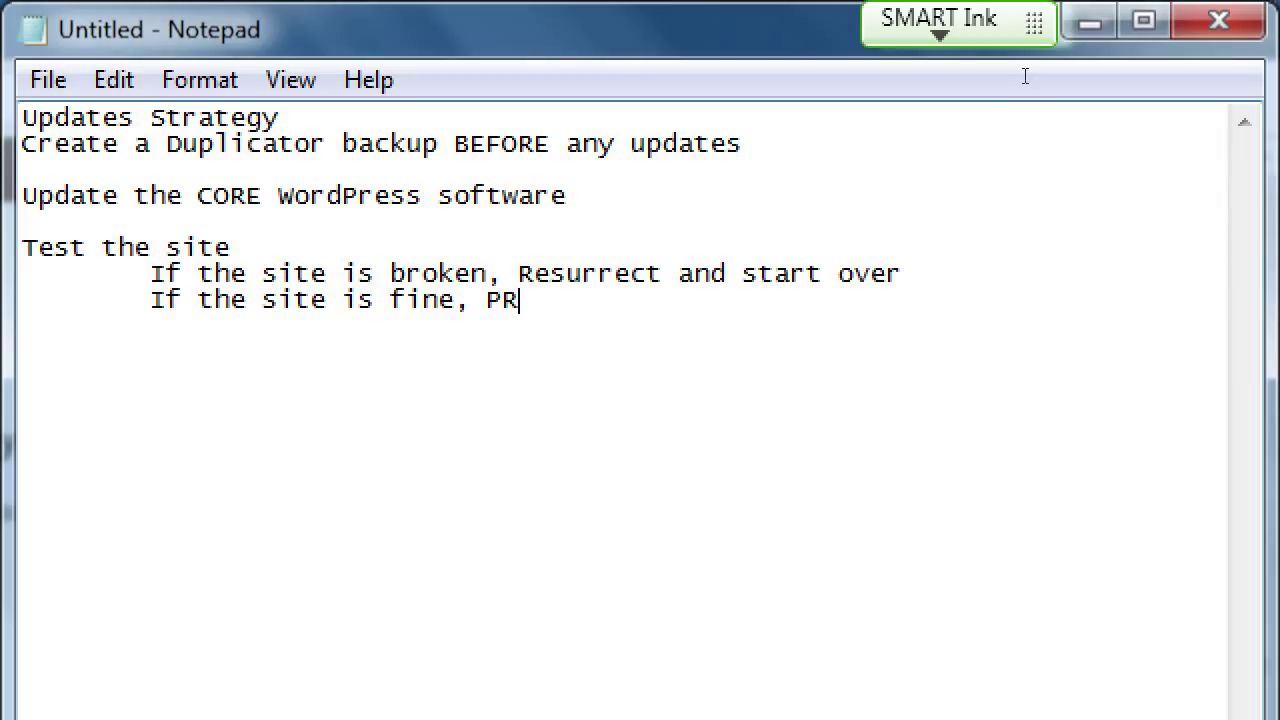
{"action": "type", "text": "OCEED:"}
Step: After a blank line, add the line "Update the THEME" with the last word in capitals
{"action": "key", "text": "Return"}
{"action": "key", "text": "Return"}
{"action": "type", "text": "Update the Theme"}
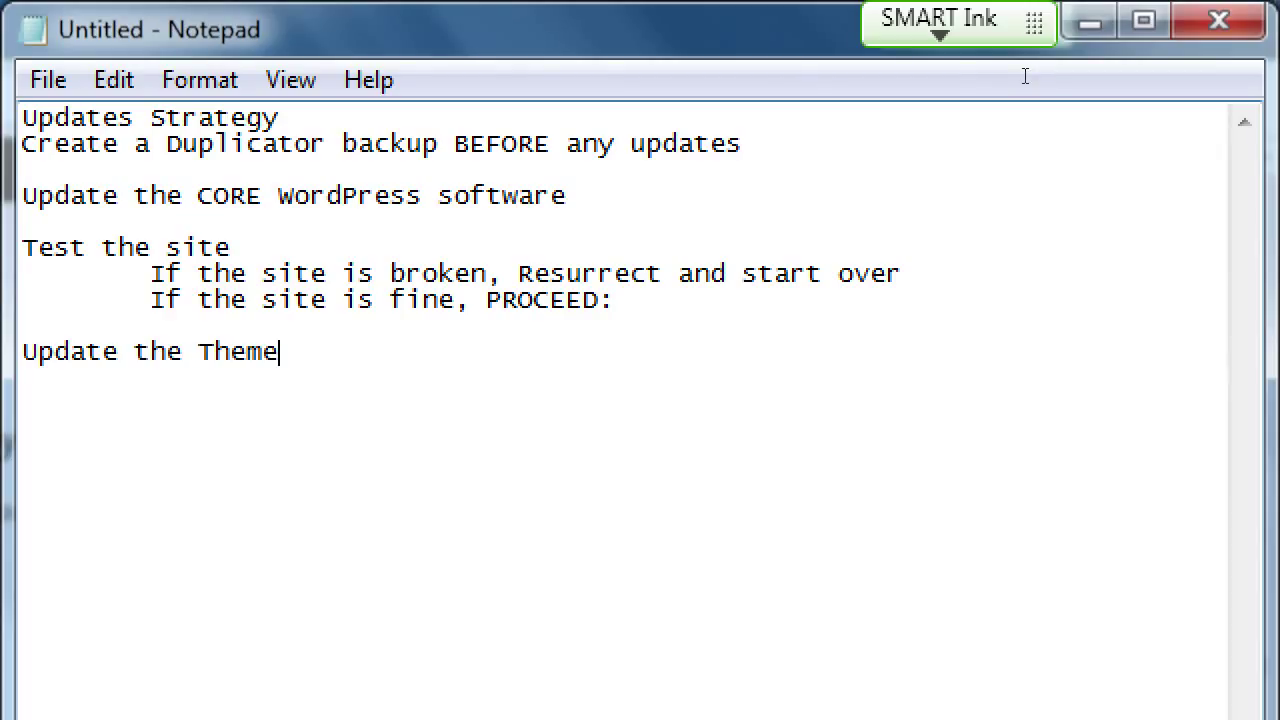
{"action": "key", "text": "ctrl+shift+Left"}
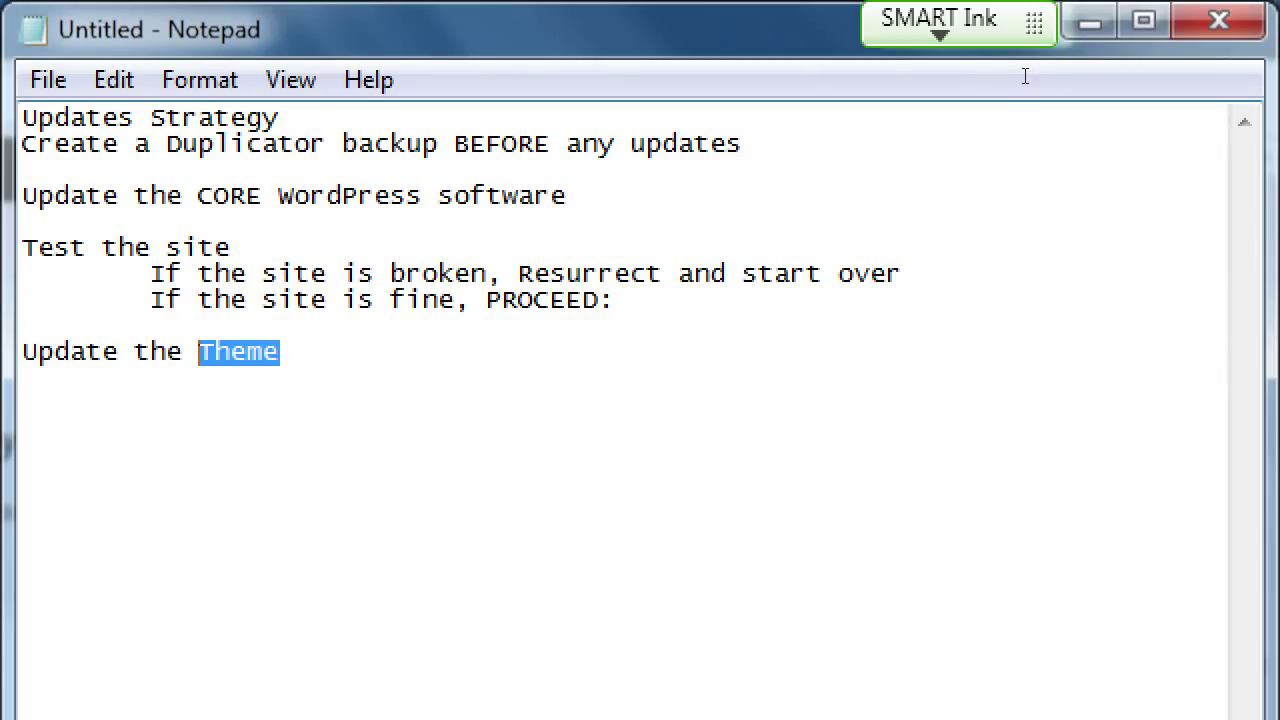
{"action": "type", "text": "THEM"}
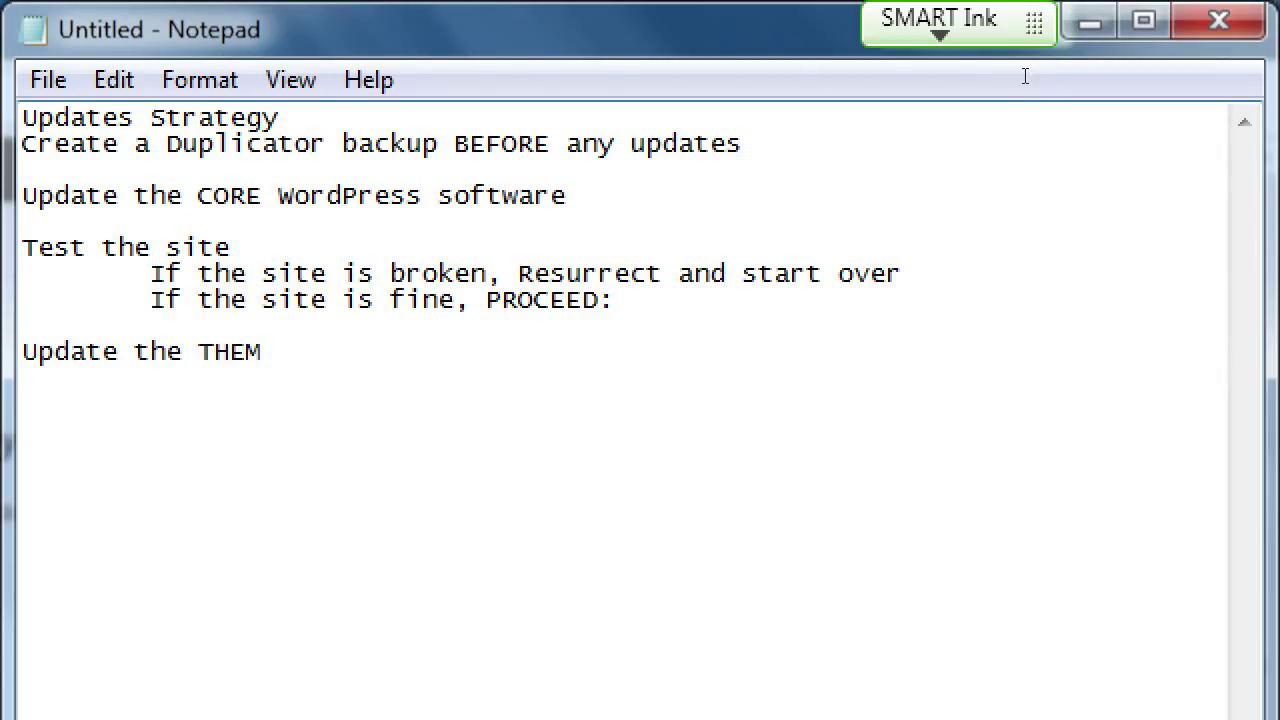
{"action": "type", "text": "E"}
Step: Insert the line "(Createa a Duplicator backup)" above "Update the THEME", keep a blank line between them, and highlight the new line
{"action": "key", "text": "Return"}
{"action": "key", "text": "Return"}
{"action": "key", "text": "Up"}
{"action": "type", "text": "()"}
{"action": "key", "text": "Left"}
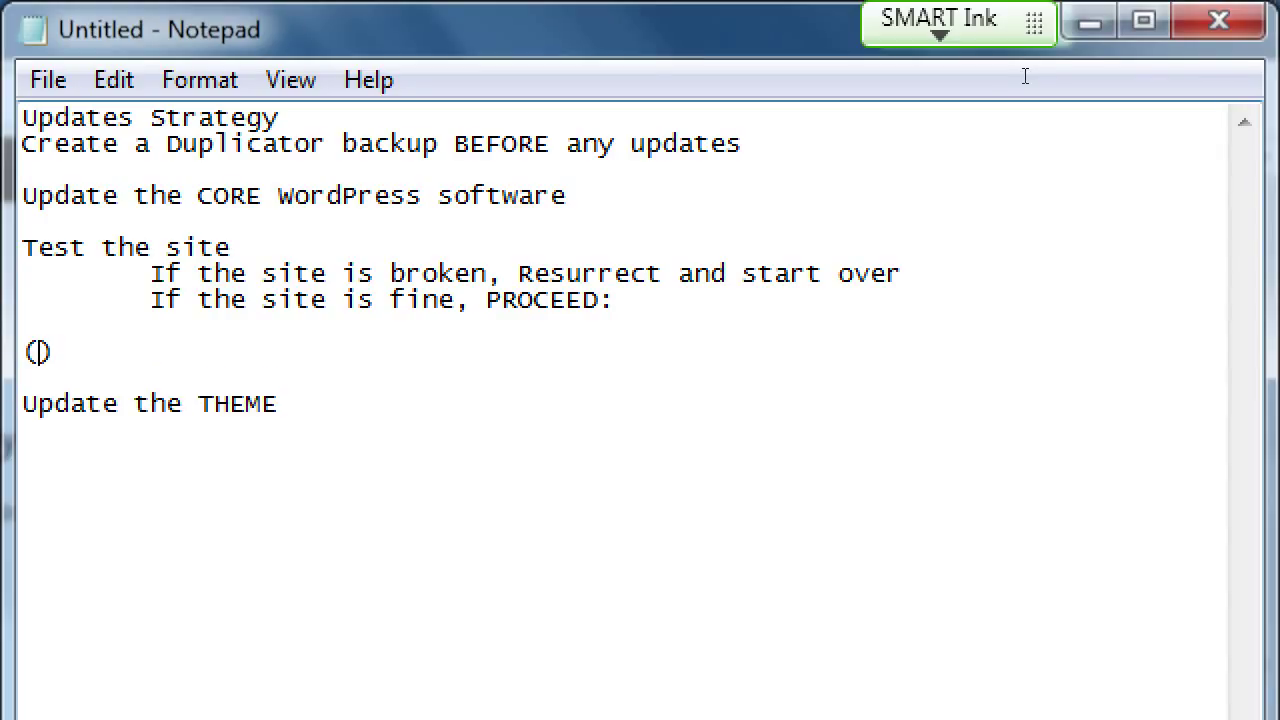
{"action": "type", "text": "Createa"}
{"action": "key", "text": "BackSpace"}
{"action": "type", "text": "a Cup"}
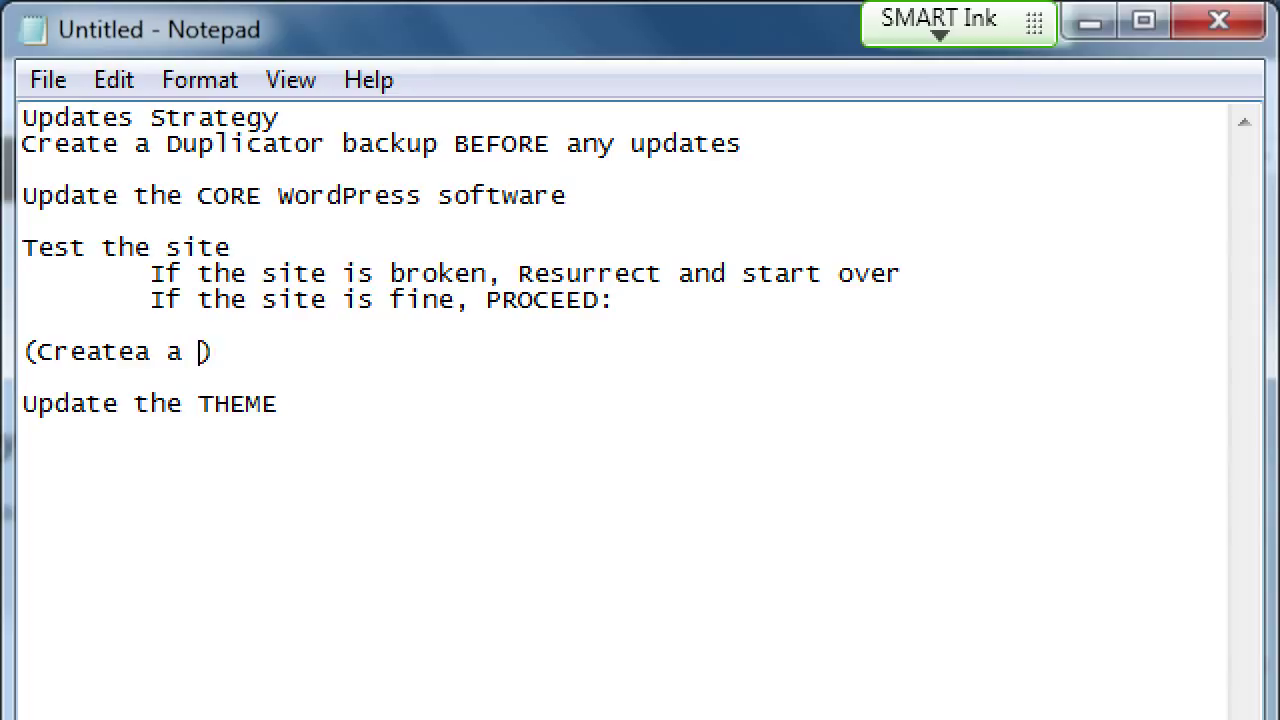
{"action": "key", "text": "BackSpace"}
{"action": "key", "text": "BackSpace"}
{"action": "key", "text": "BackSpace"}
{"action": "type", "text": "Duplicator "}
{"action": "type", "text": "backup"}
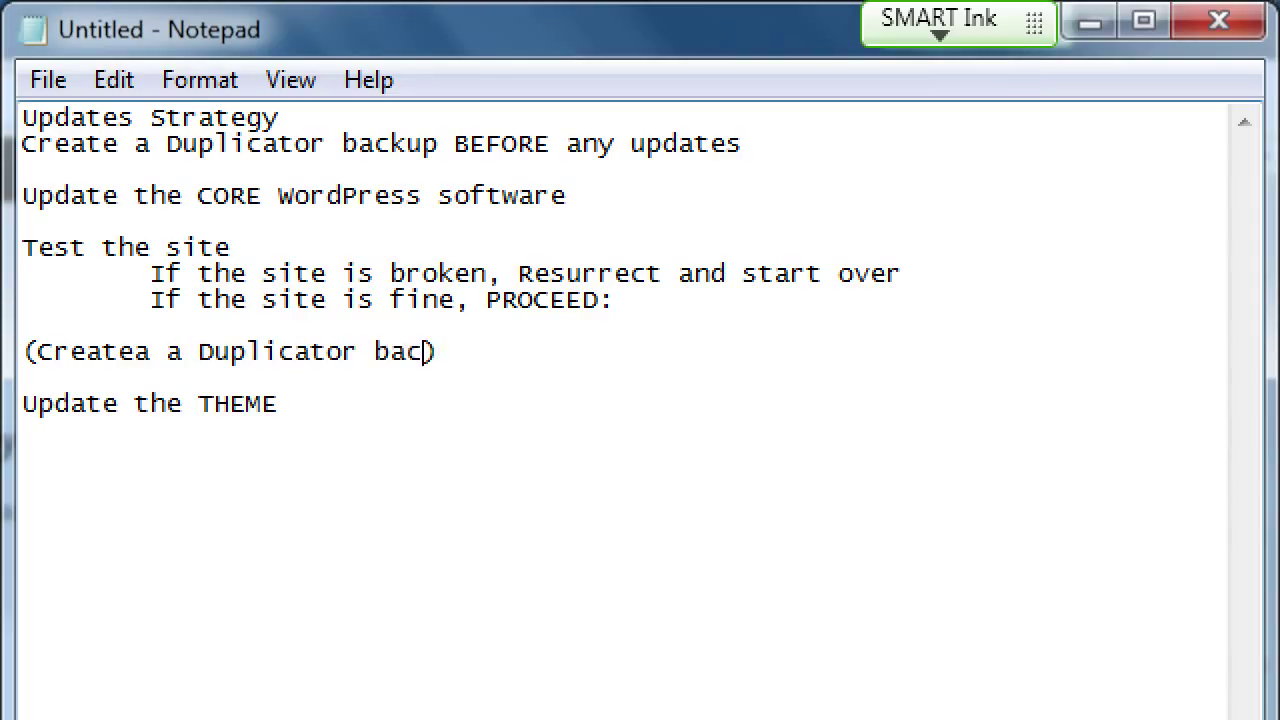
{"action": "key", "text": "Home"}
{"action": "key", "text": "shift+End"}
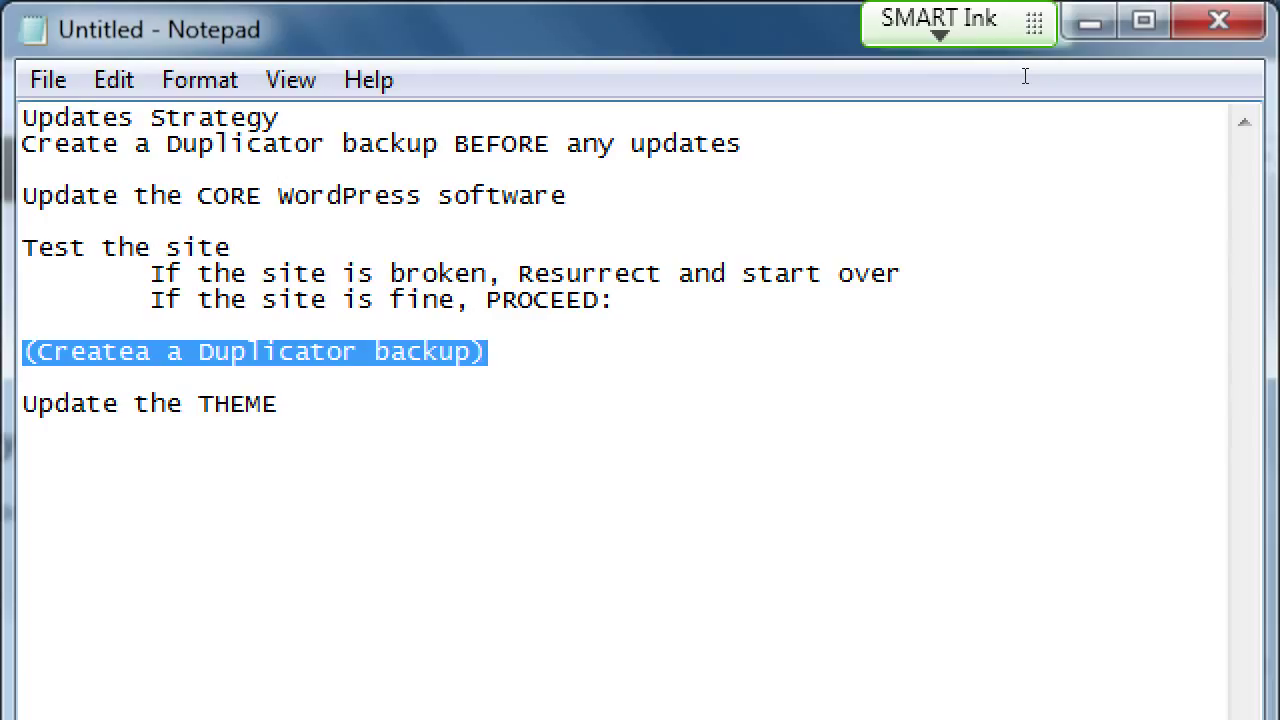
Step: Copy the "Test the site" block with its two indented lines and paste it after a blank line below "Update the THEME"
{"action": "key", "text": "Up"}
{"action": "key", "text": "Up"}
{"action": "key", "text": "Home"}
{"action": "key", "text": "End"}
{"action": "key", "text": "shift+Home"}
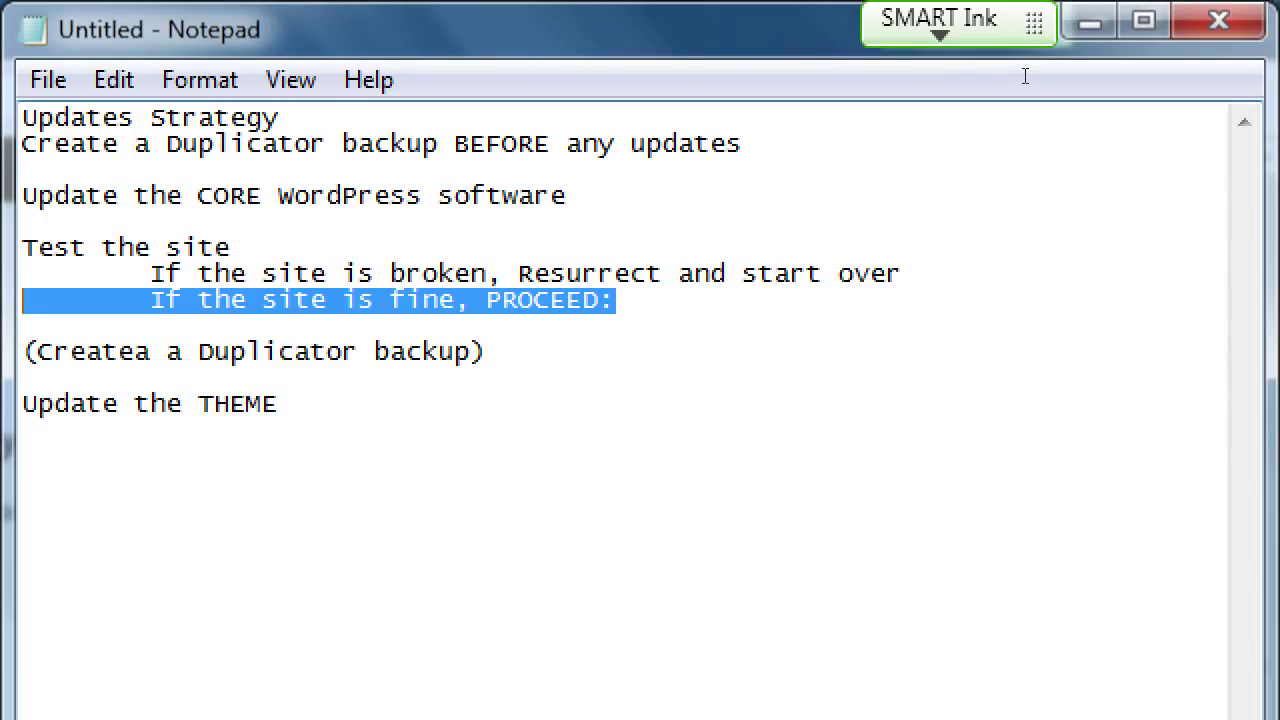
{"action": "key", "text": "shift+Up"}
{"action": "key", "text": "shift+Up"}
{"action": "key", "text": "ctrl+c"}
{"action": "key", "text": "ctrl+End"}
{"action": "key", "text": "Return"}
{"action": "key", "text": "Return"}
{"action": "key", "text": "ctrl+v"}
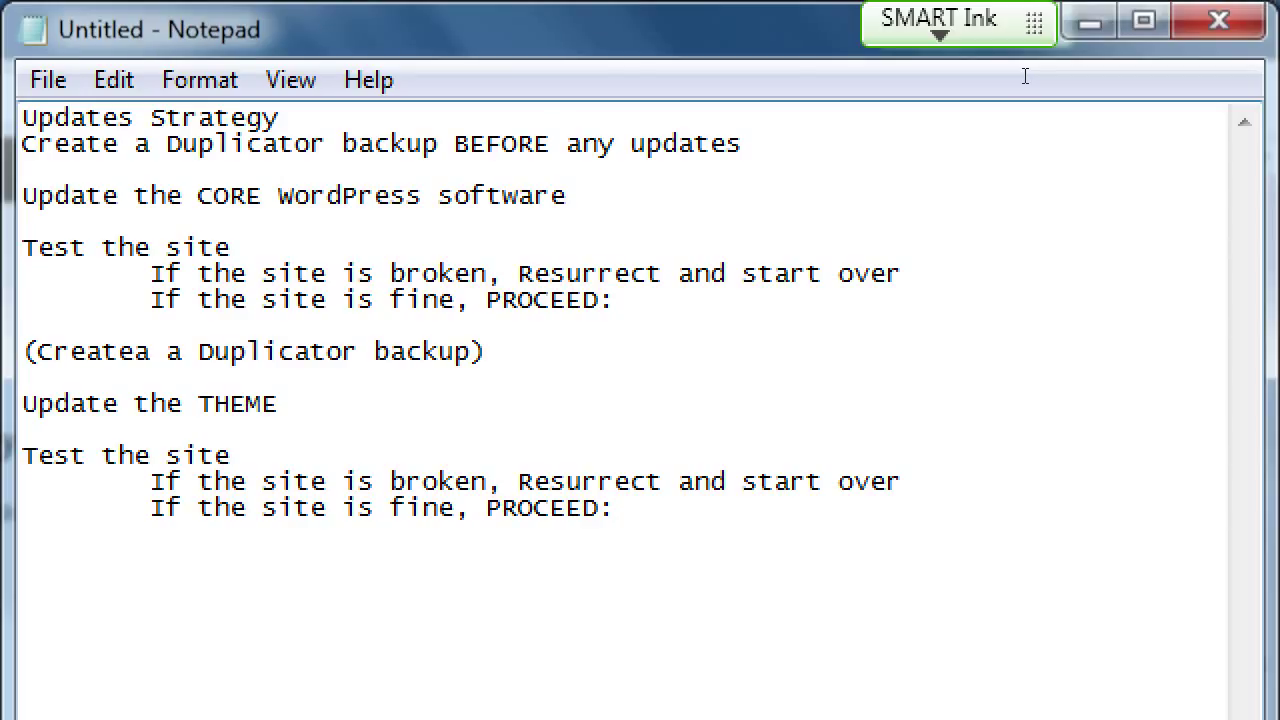
Step: Leave a blank line at the end of the notes and add the line "Update the Plugins:"
{"action": "key", "text": "Return"}
{"action": "key", "text": "Return"}
{"action": "key", "text": "Up"}
{"action": "key", "text": "Up"}
{"action": "key", "text": "Up"}
{"action": "key", "text": "Up"}
{"action": "key", "text": "Up"}
{"action": "key", "text": "Up"}
{"action": "key", "text": "Up"}
{"action": "key", "text": "Up"}
{"action": "key", "text": "Up"}
{"action": "key", "text": "Up"}
{"action": "key", "text": "Down"}
{"action": "key", "text": "Down"}
{"action": "key", "text": "Down"}
{"action": "key", "text": "Down"}
{"action": "key", "text": "Down"}
{"action": "key", "text": "Down"}
{"action": "key", "text": "Down"}
{"action": "key", "text": "Down"}
{"action": "key", "text": "Down"}
{"action": "key", "text": "Down"}
{"action": "key", "text": "Down"}
{"action": "type", "text": "Update the Plugins"}
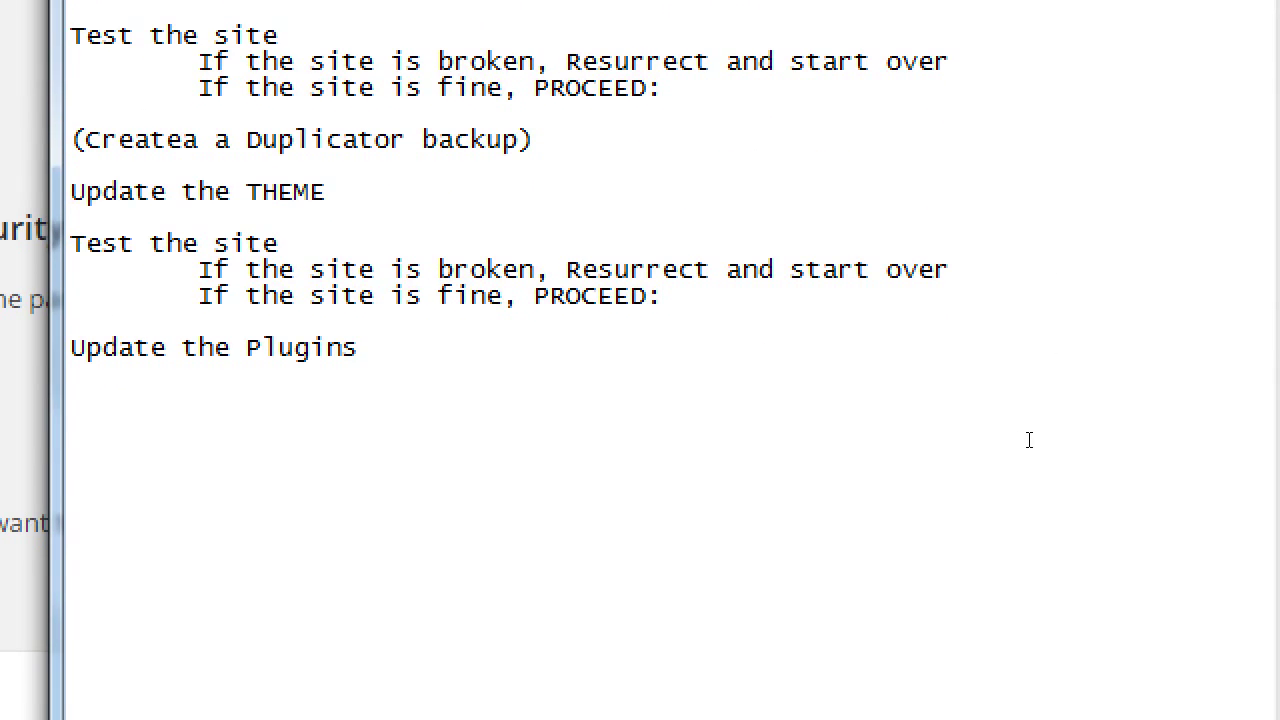
{"action": "type", "text": ":"}
Step: Start an indented line reading "Update the most" and change "Plugins" to "PLUGINS" in the line above it
{"action": "key", "text": "Return"}
{"action": "key", "text": "Tab"}
{"action": "type", "text": "Update the most"}
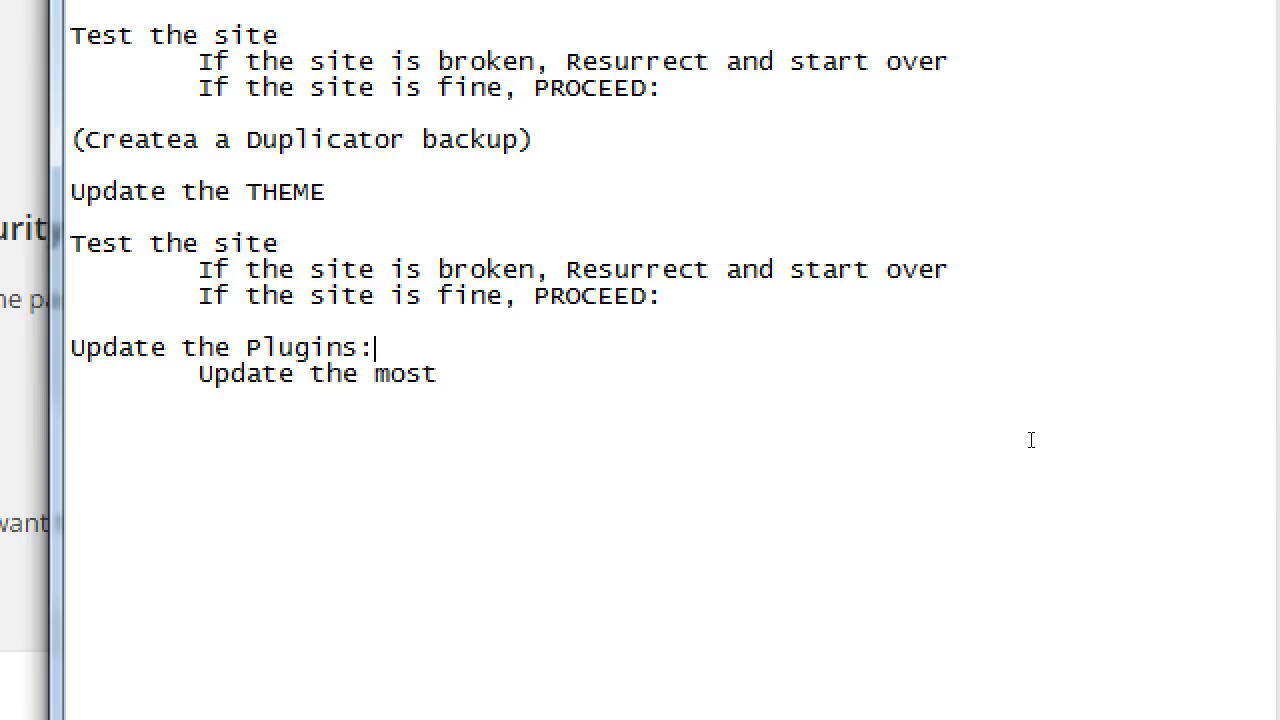
{"action": "key", "text": "Left"}
{"action": "key", "text": "ctrl+shift+Left"}
{"action": "type", "text": "PLUGINS"}
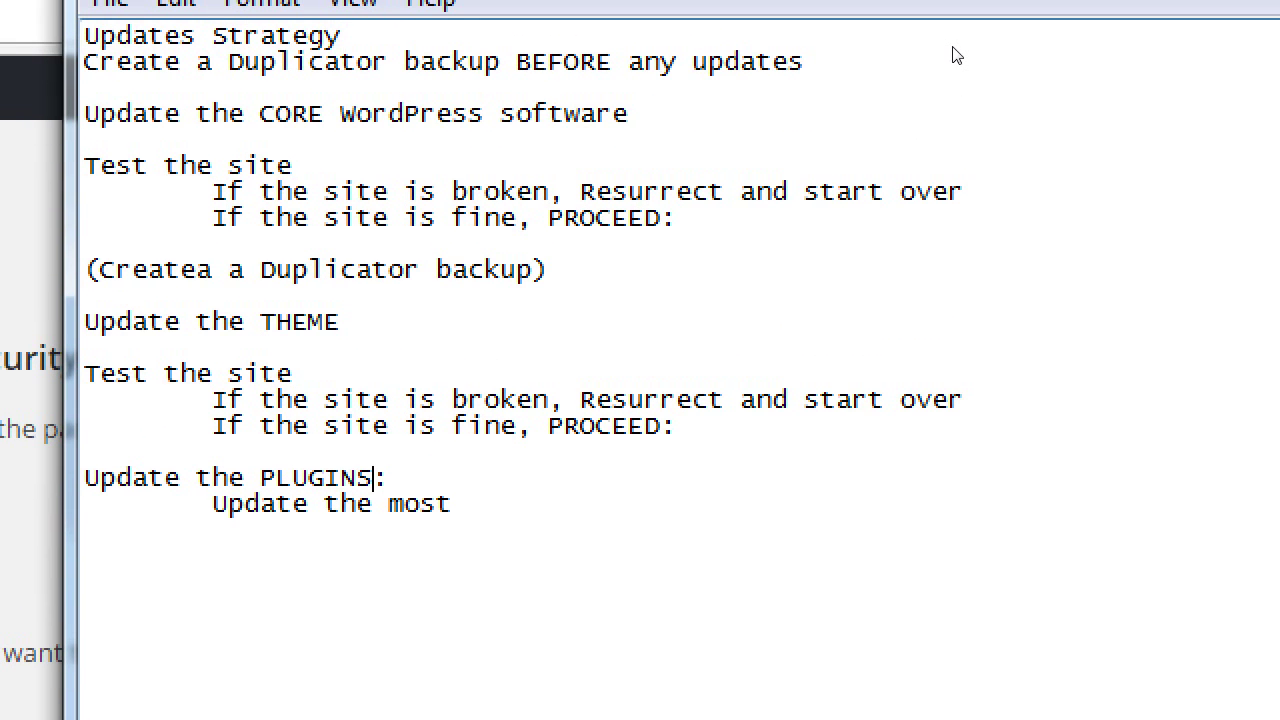
Step: Complete the last indented line so it reads "Update the most IMPORTANT PLUGIN first"
{"action": "key", "text": "ctrl+End"}
{"action": "type", "text": "M"}
{"action": "key", "text": "BackSpace"}
{"action": "type", "text": "IMPORTANT P"}
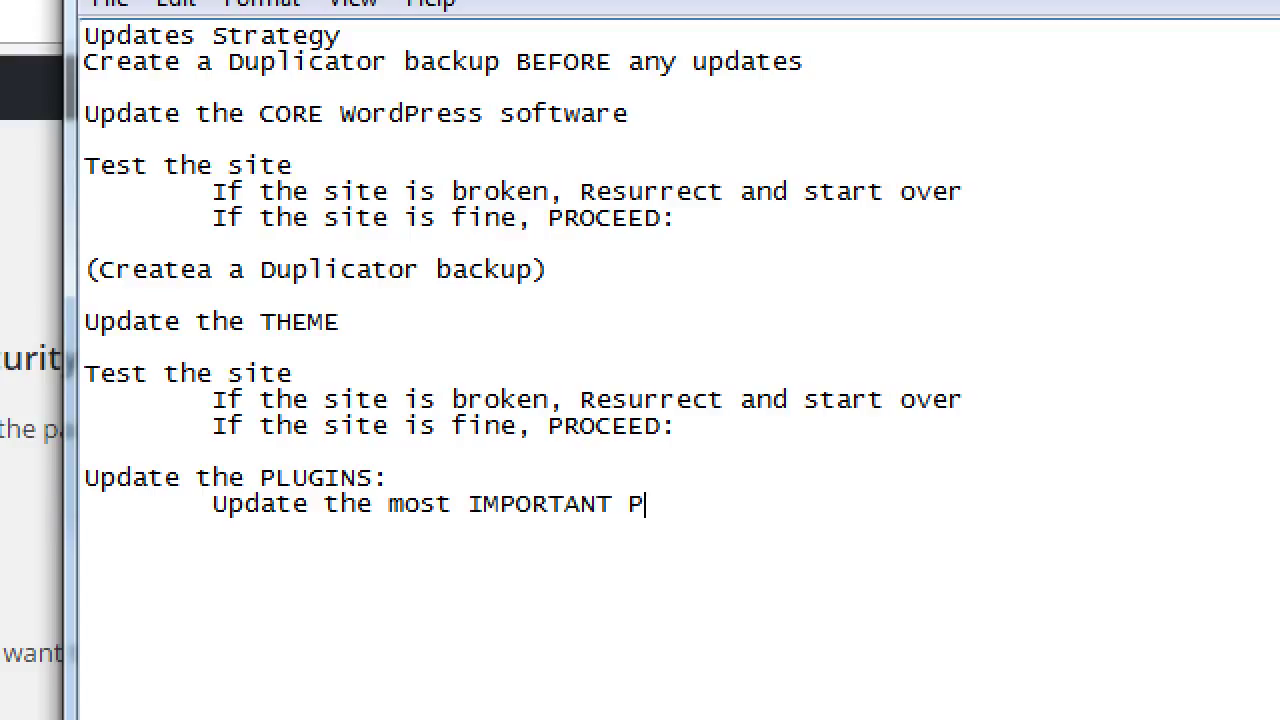
{"action": "type", "text": "LUGIN FI"}
{"action": "key", "text": "BackSpace"}
{"action": "key", "text": "BackSpace"}
{"action": "type", "text": "first"}
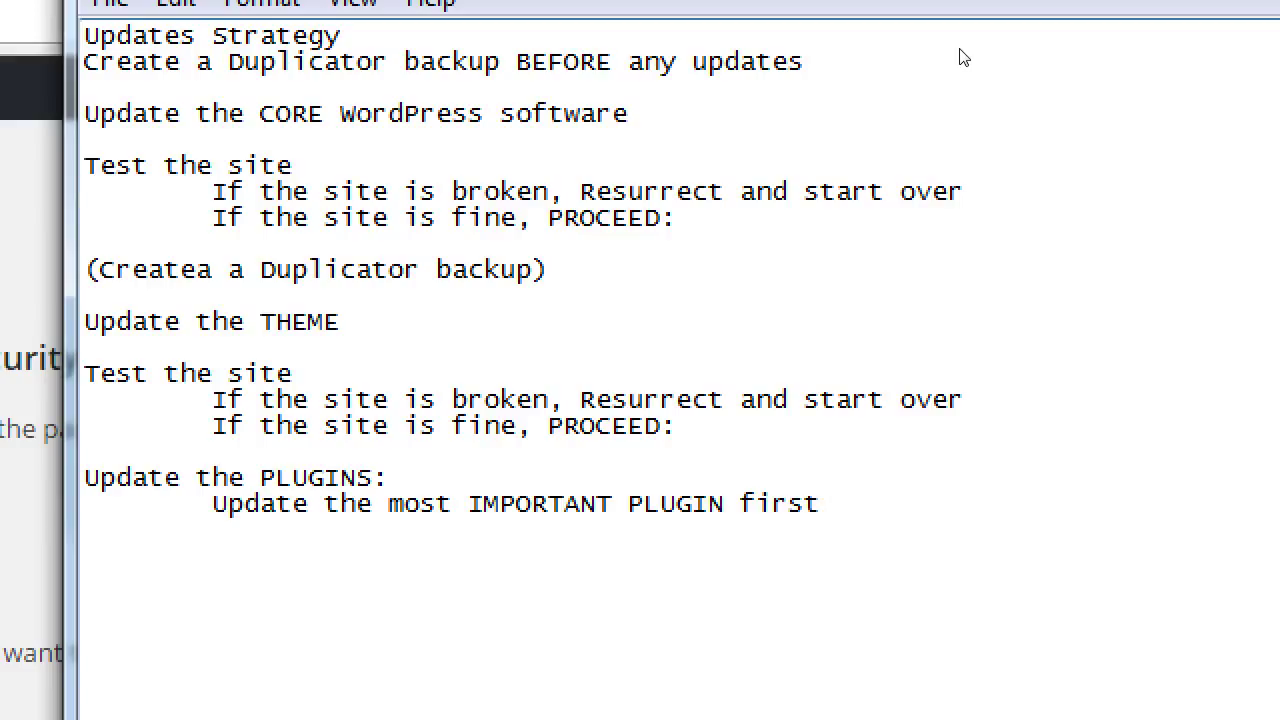
Step: Add a second indented line under "Update the PLUGINS:" reading "If successful Plugin update:"
{"action": "key", "text": "Return"}
{"action": "key", "text": "Tab"}
{"action": "type", "text": "If succes"}
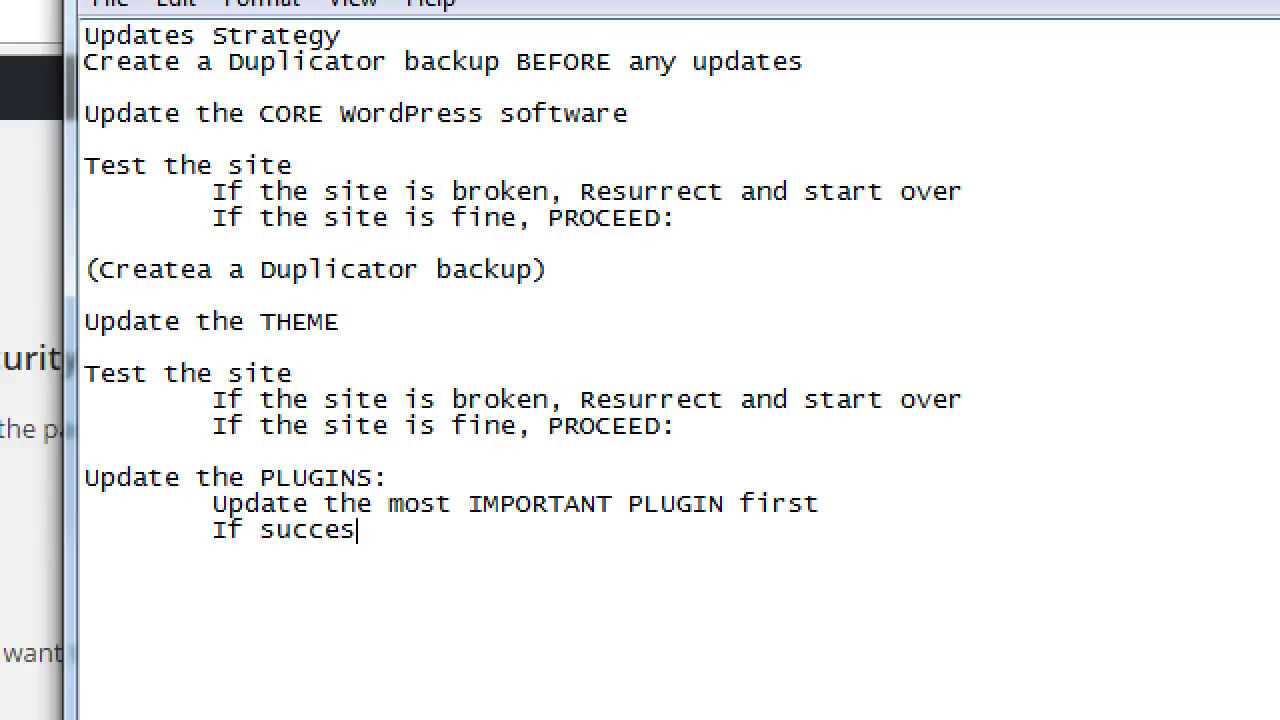
{"action": "type", "text": "sful Plugin update:"}
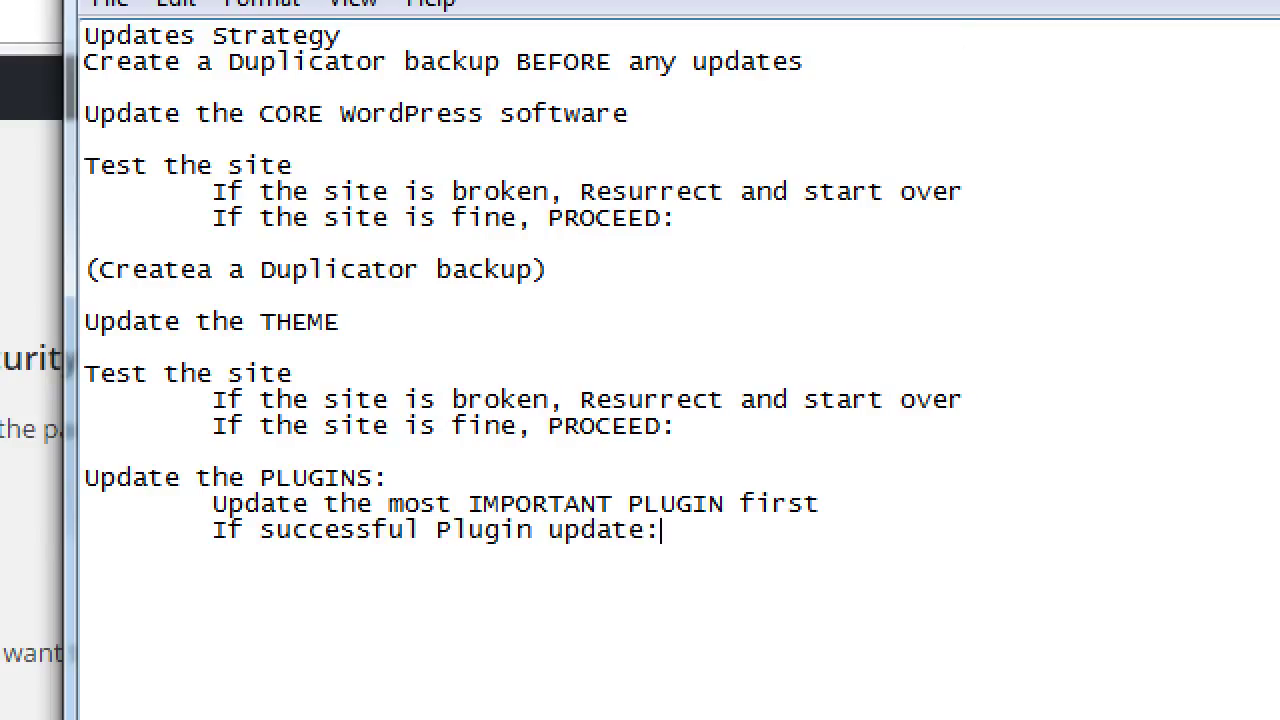
Step: Add a doubly indented line reading "Proceed with each Plugin, in order of importance"
{"action": "key", "text": "Return"}
{"action": "key", "text": "Tab"}
{"action": "key", "text": "Tab"}
{"action": "type", "text": "Proceed"}
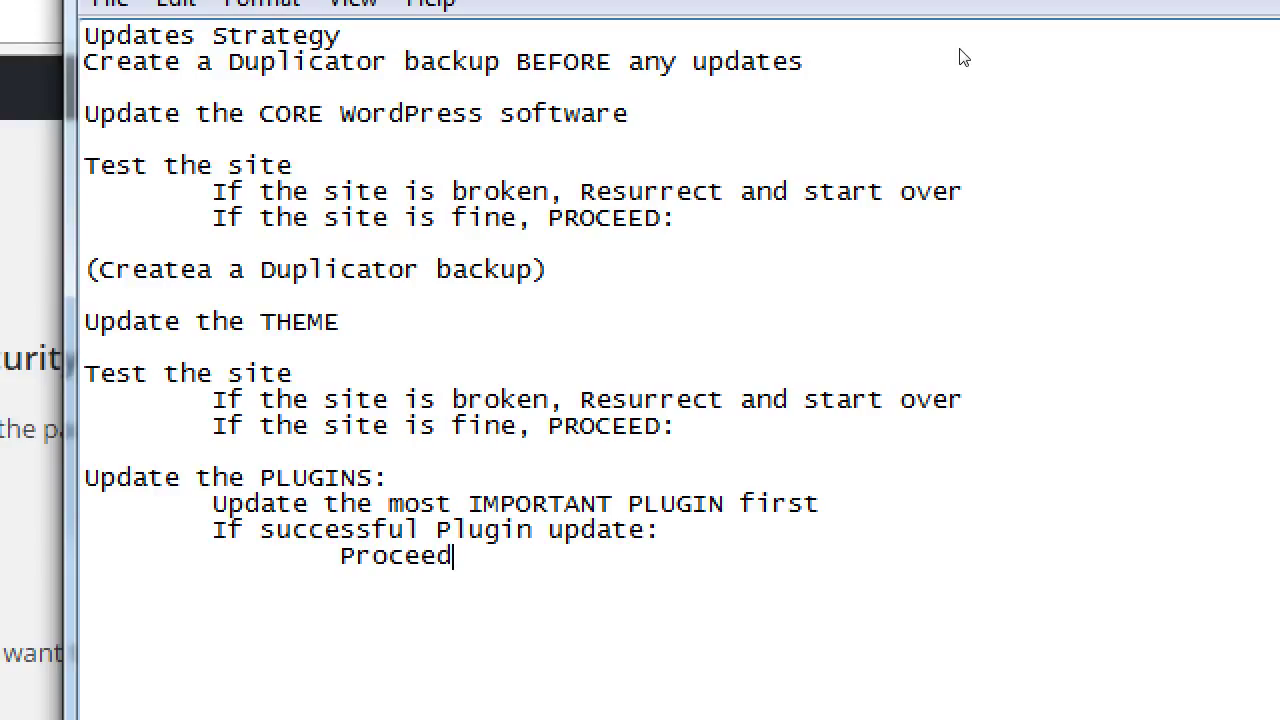
{"action": "type", "text": " with each "}
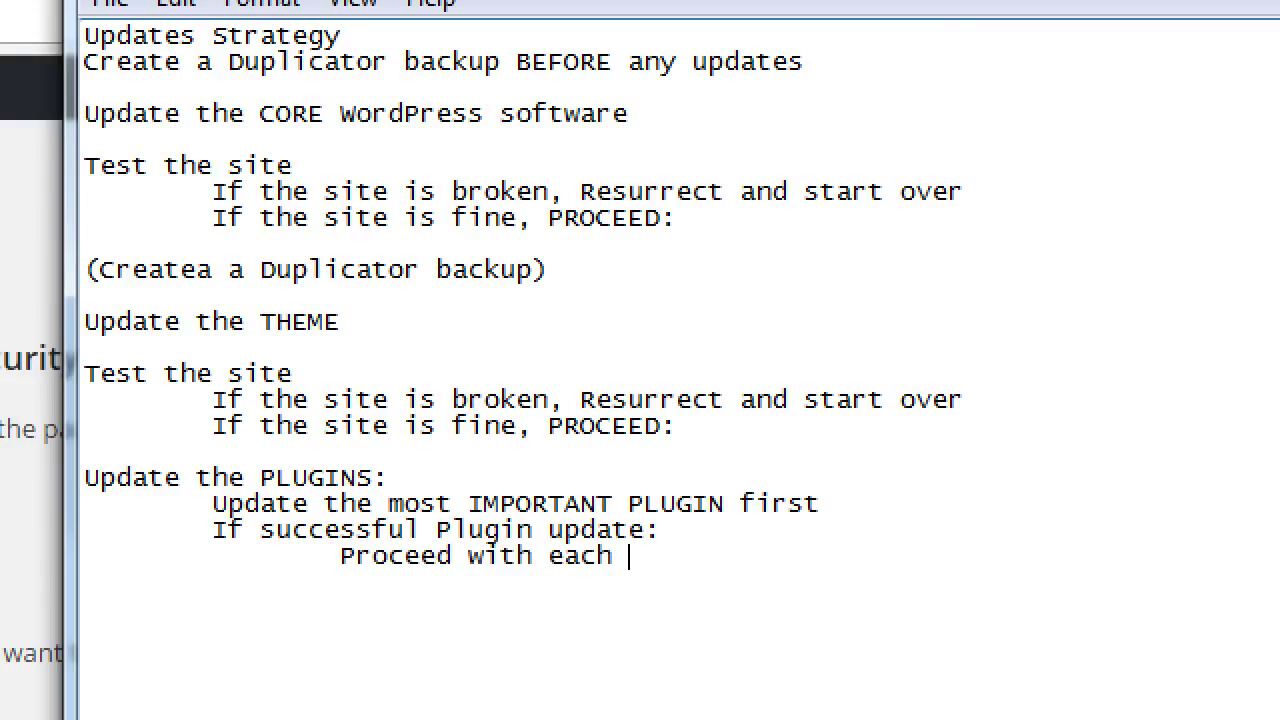
{"action": "type", "text": "Plugin, in or"}
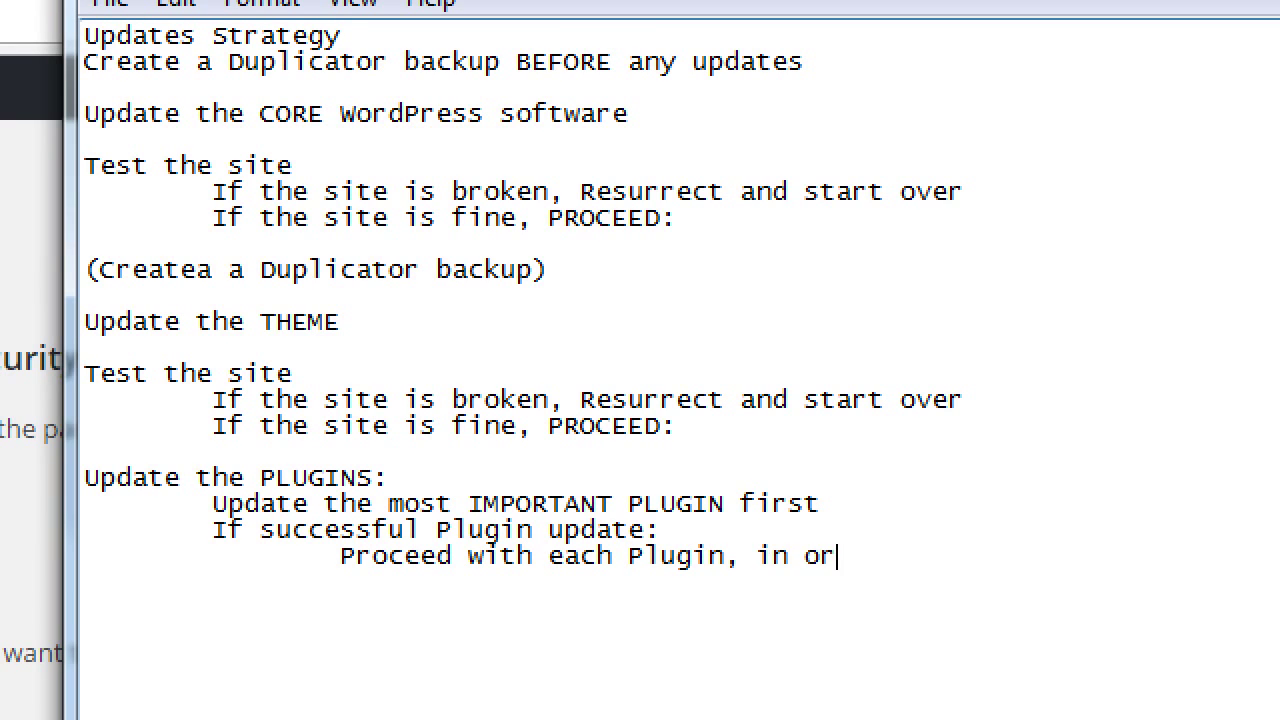
{"action": "type", "text": "der of importanc3e"}
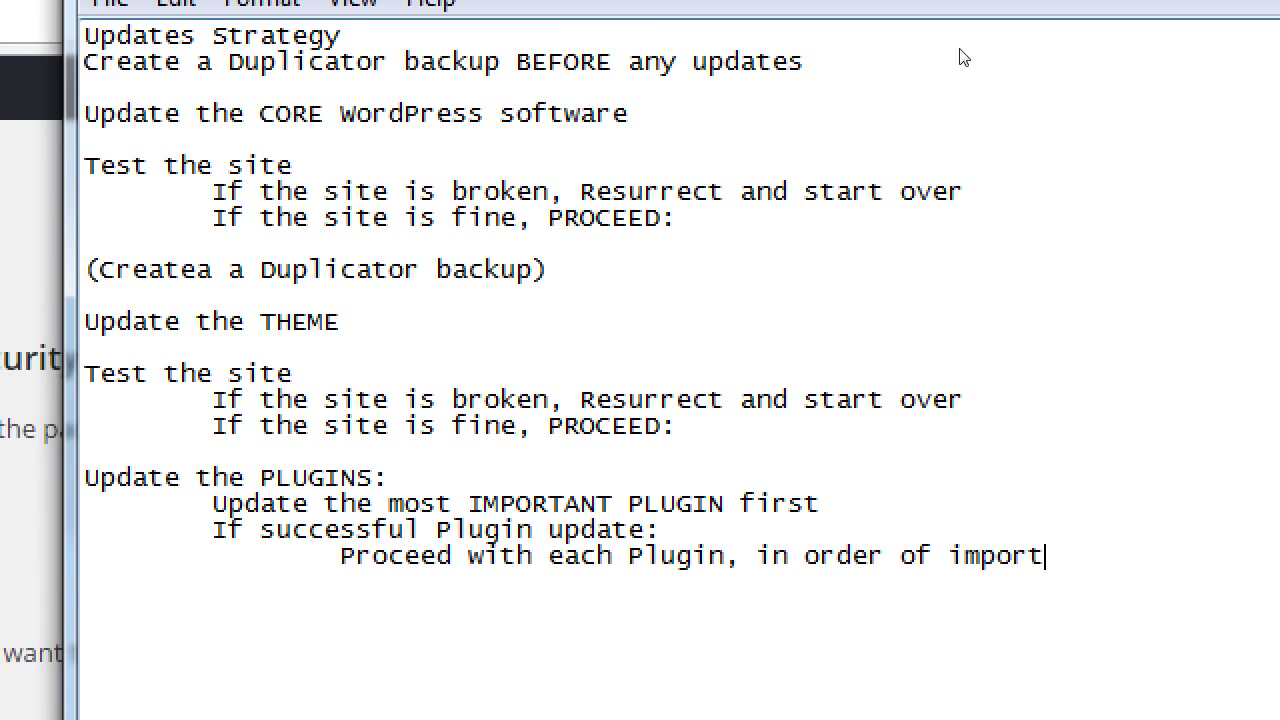
{"action": "key", "text": "BackSpace"}
{"action": "key", "text": "BackSpace"}
{"action": "type", "text": "e"}
Step: After a blank line, paste the "Test the site" block with its two indented lines below the plugin instructions
{"action": "key", "text": "Return"}
{"action": "key", "text": "Return"}
{"action": "type", "text": "Test the site \tIf the site is broken, Resurrect and start over \tIf the site is fine, PROCEED:"}
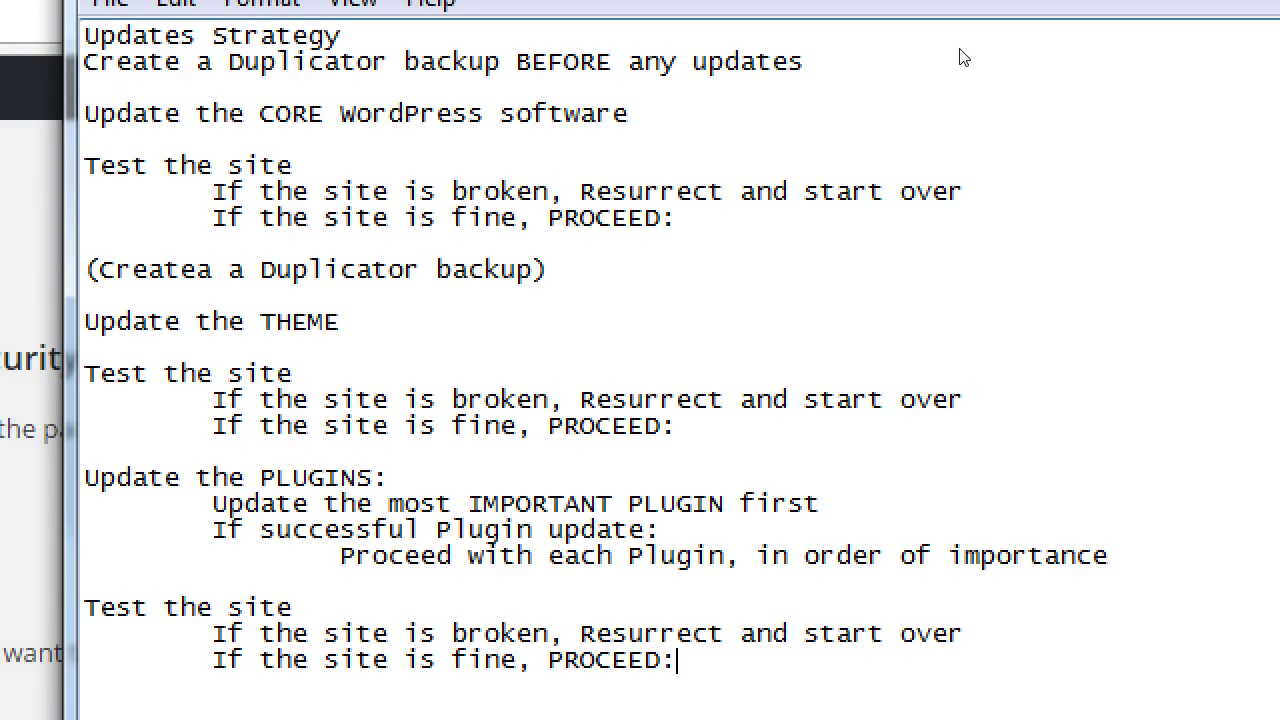
Step: Replace "PROCEED:" in the final "If the site is fine," line with "you've succesfully updated WordPress"
{"action": "key", "text": "BackSpace"}
{"action": "key", "text": "BackSpace"}
{"action": "key", "text": "BackSpace"}
{"action": "key", "text": "BackSpace"}
{"action": "key", "text": "BackSpace"}
{"action": "key", "text": "BackSpace"}
{"action": "key", "text": "BackSpace"}
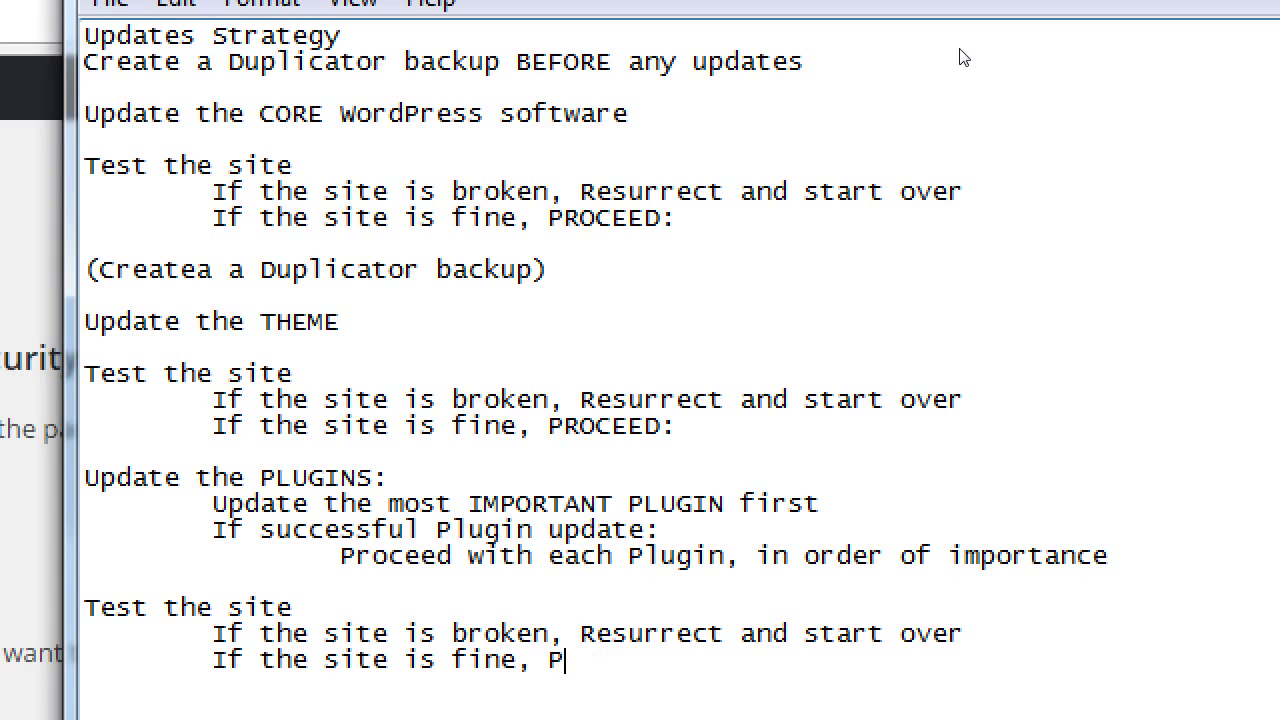
{"action": "type", "text": "you've scu"}
{"action": "key", "text": "BackSpace"}
{"action": "key", "text": "BackSpace"}
{"action": "type", "text": "uccesfuly"}
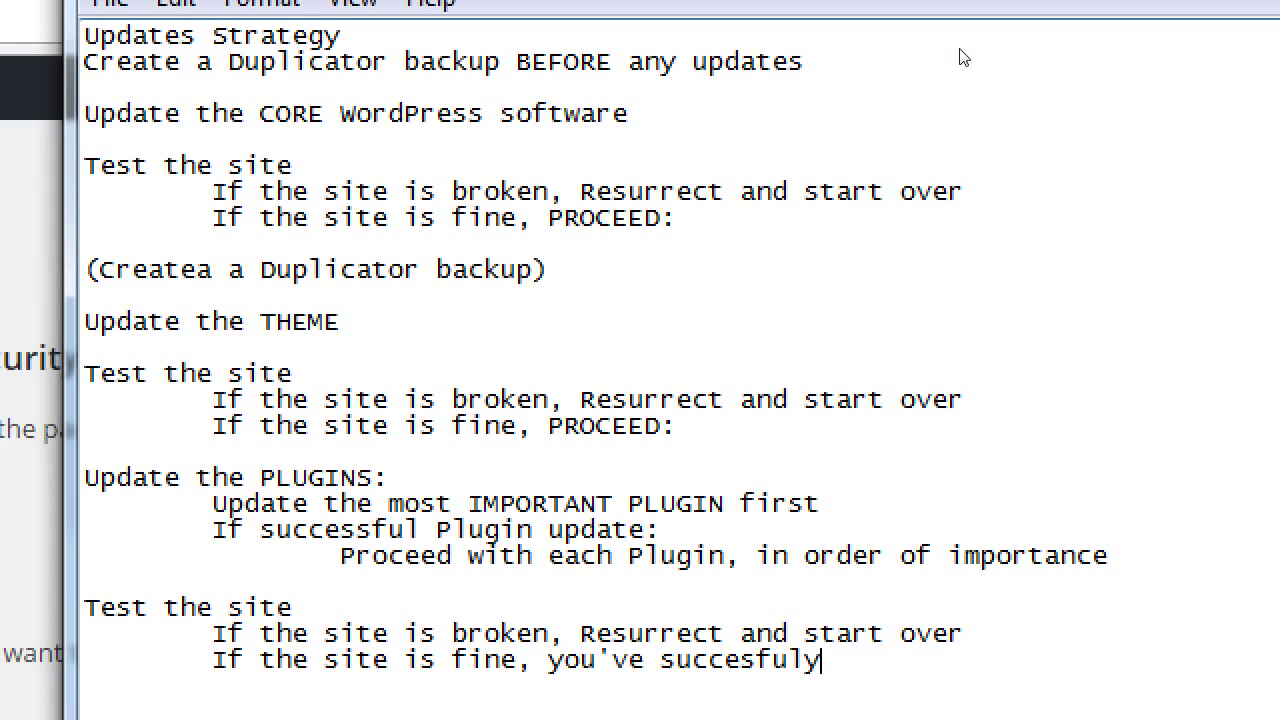
{"action": "key", "text": "BackSpace"}
{"action": "type", "text": "ly updated"}
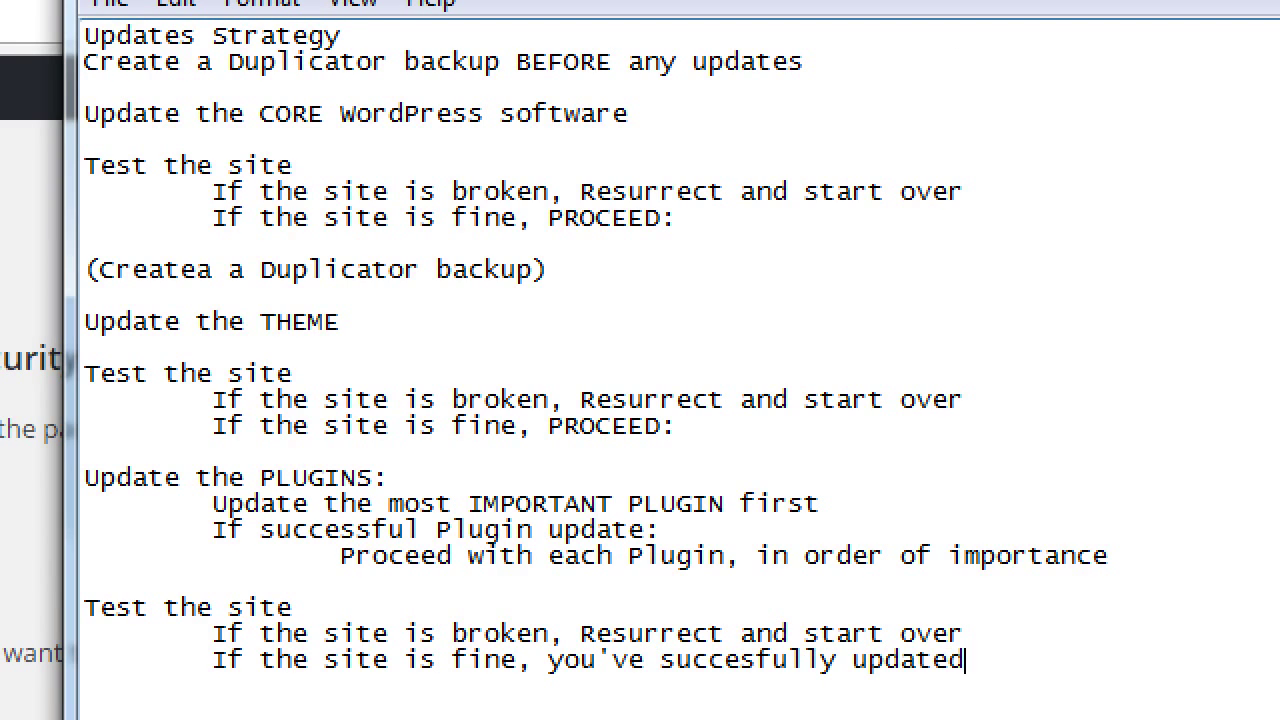
{"action": "type", "text": " WordPress"}
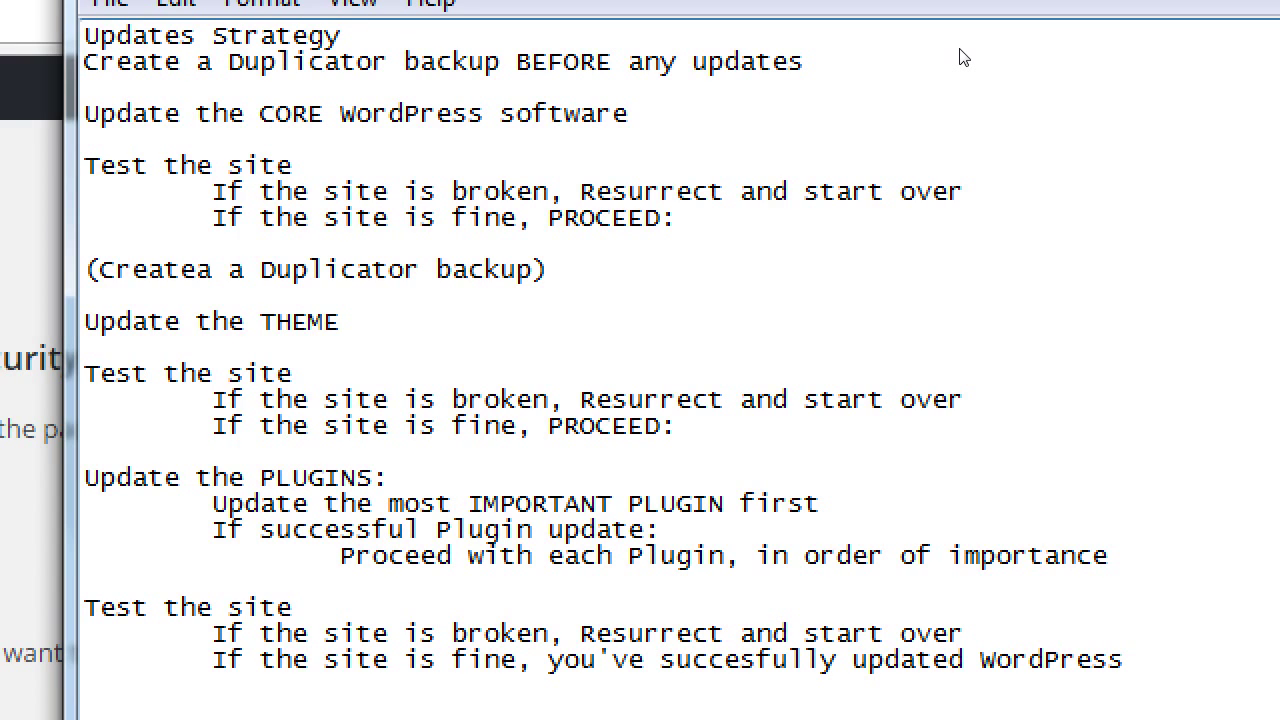
Step: Leave a blank line and add the closing line "Check for updates Once A Month"
{"action": "key", "text": "Return"}
{"action": "key", "text": "Return"}
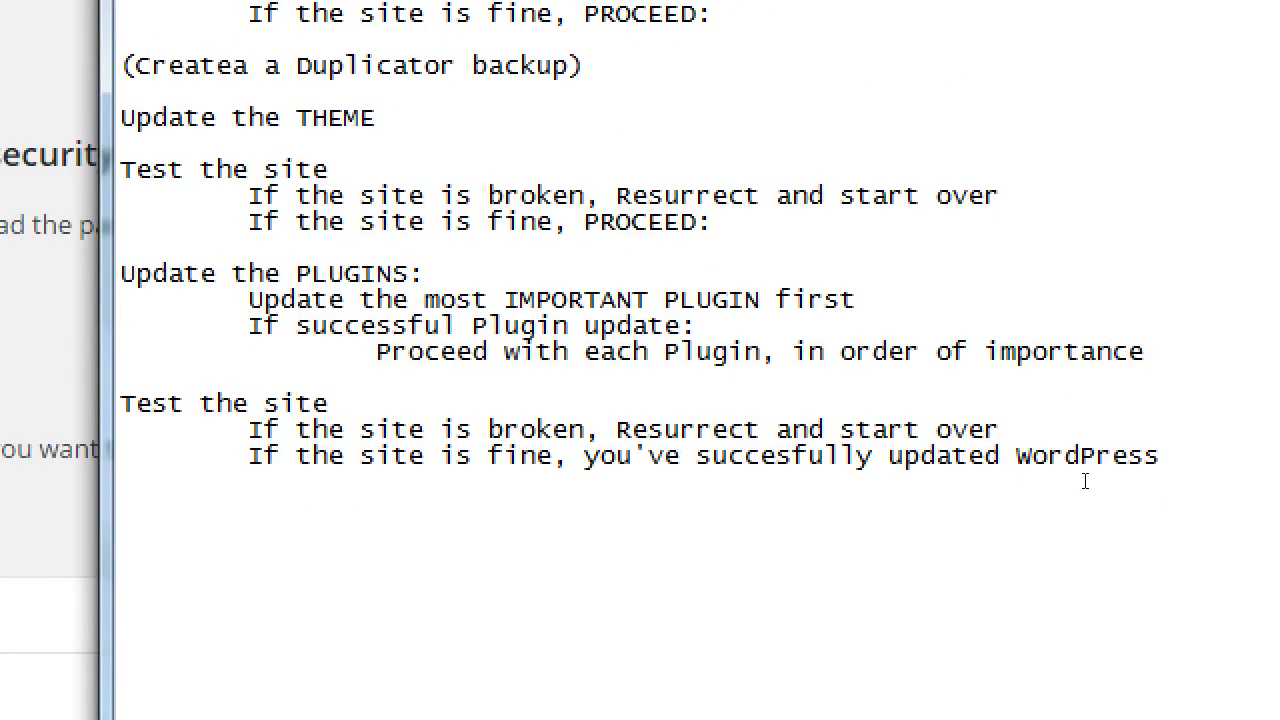
{"action": "type", "text": "Cgecj"}
{"action": "key", "text": "BackSpace"}
{"action": "key", "text": "BackSpace"}
{"action": "key", "text": "BackSpace"}
{"action": "key", "text": "BackSpace"}
{"action": "type", "text": "heck for "}
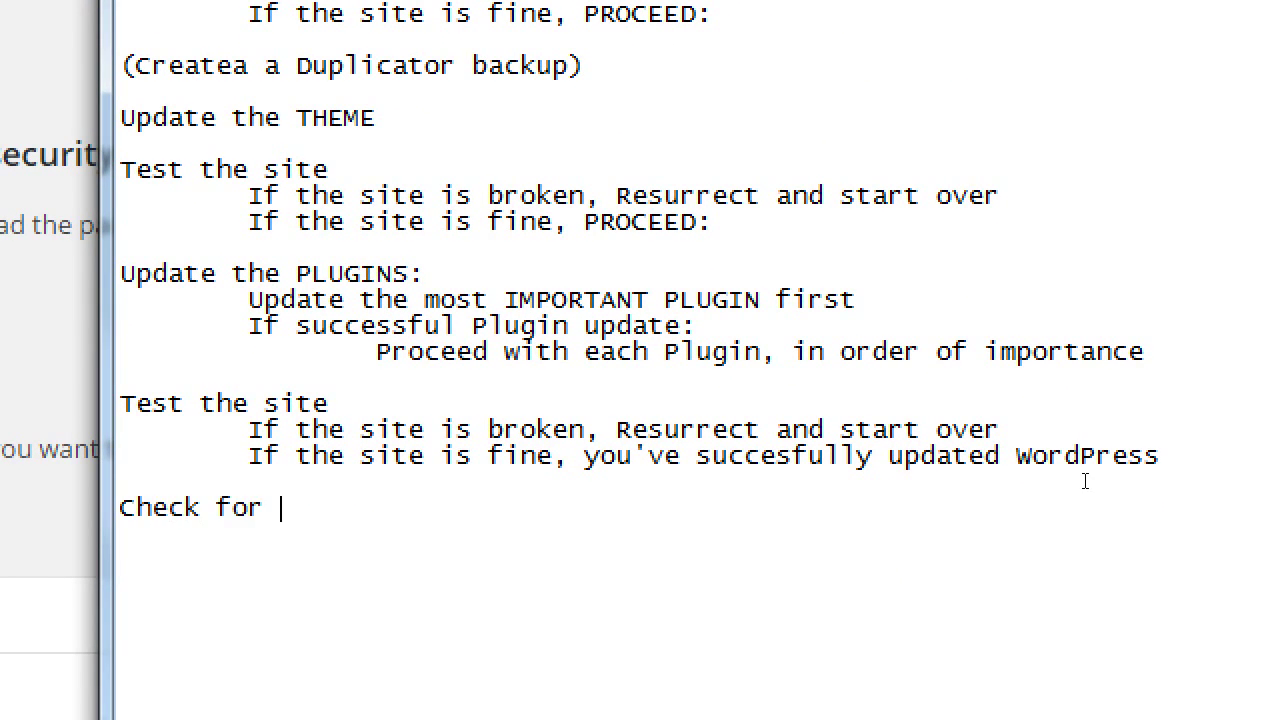
{"action": "type", "text": "updates Once "}
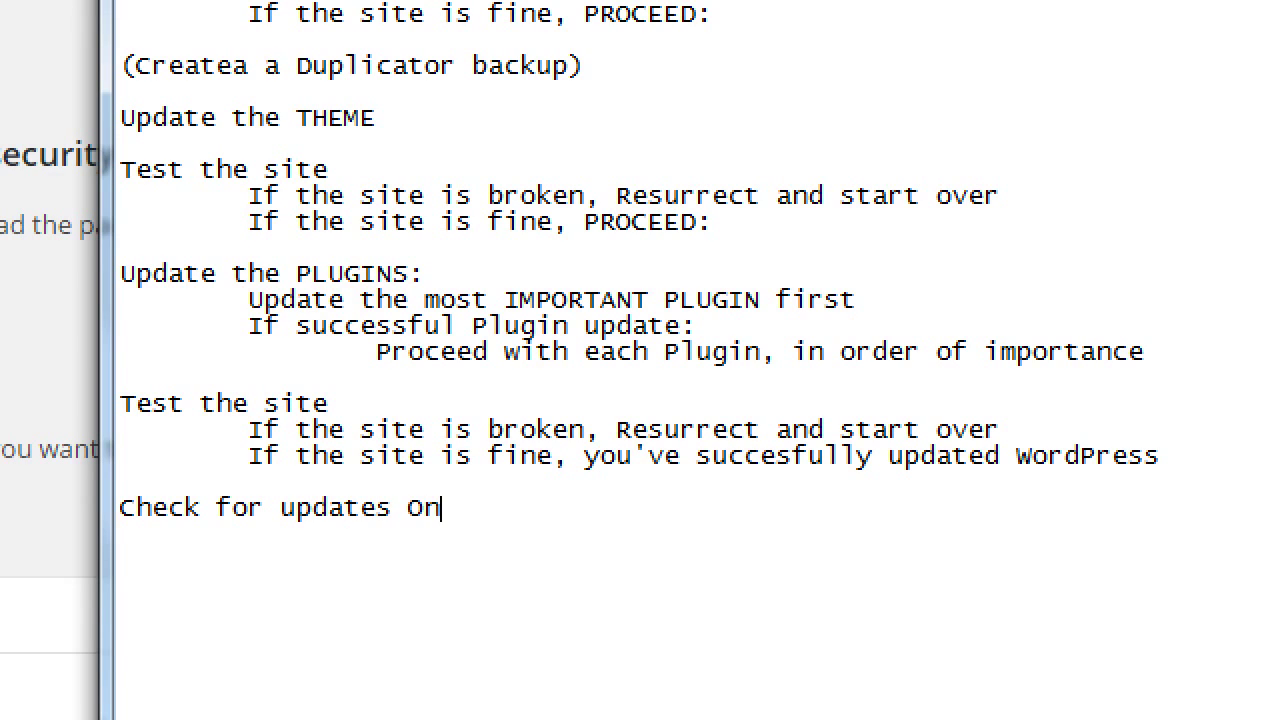
{"action": "type", "text": "A Mom"}
{"action": "key", "text": "BackSpace"}
{"action": "type", "text": "nth"}
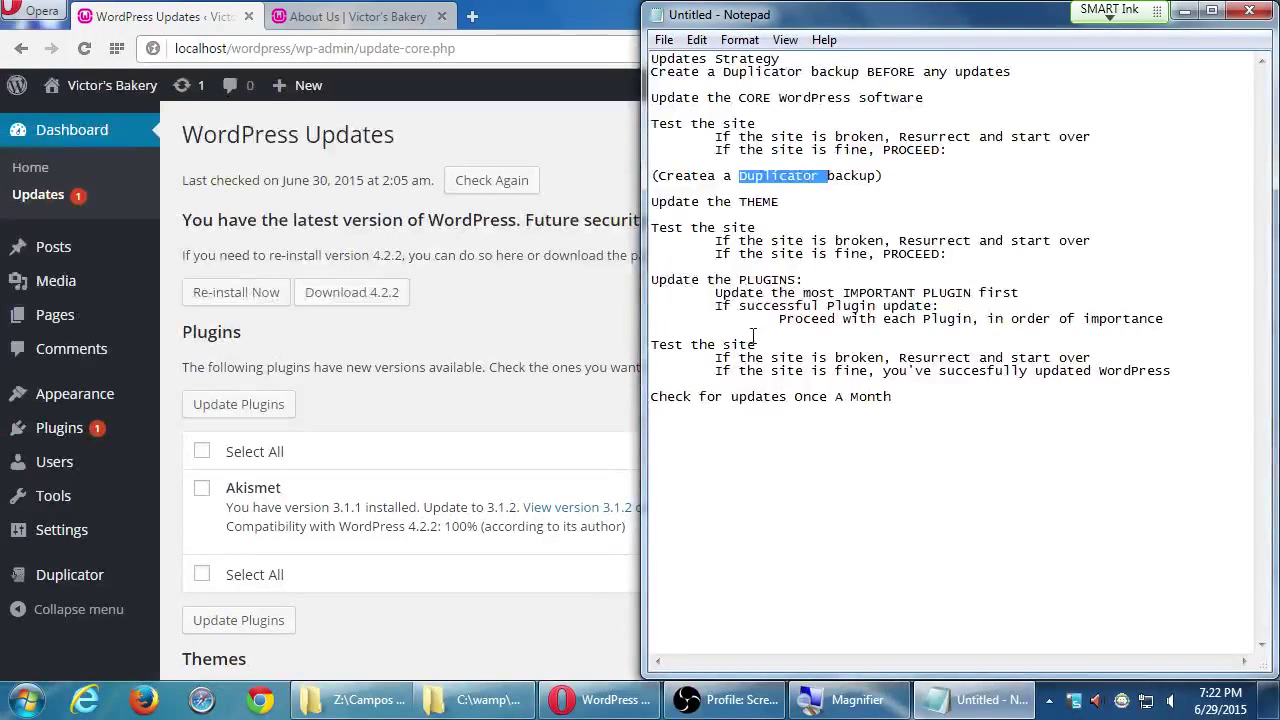
Step: Switch to the Opera browser, visit the bakery site's home page from the WordPress Updates screen, and examine its introductory text
{"action": "left_click", "coordinate": [551, 349]}
{"action": "scroll", "coordinate": [630, 528], "scroll_direction": "down", "scroll_amount": 2}
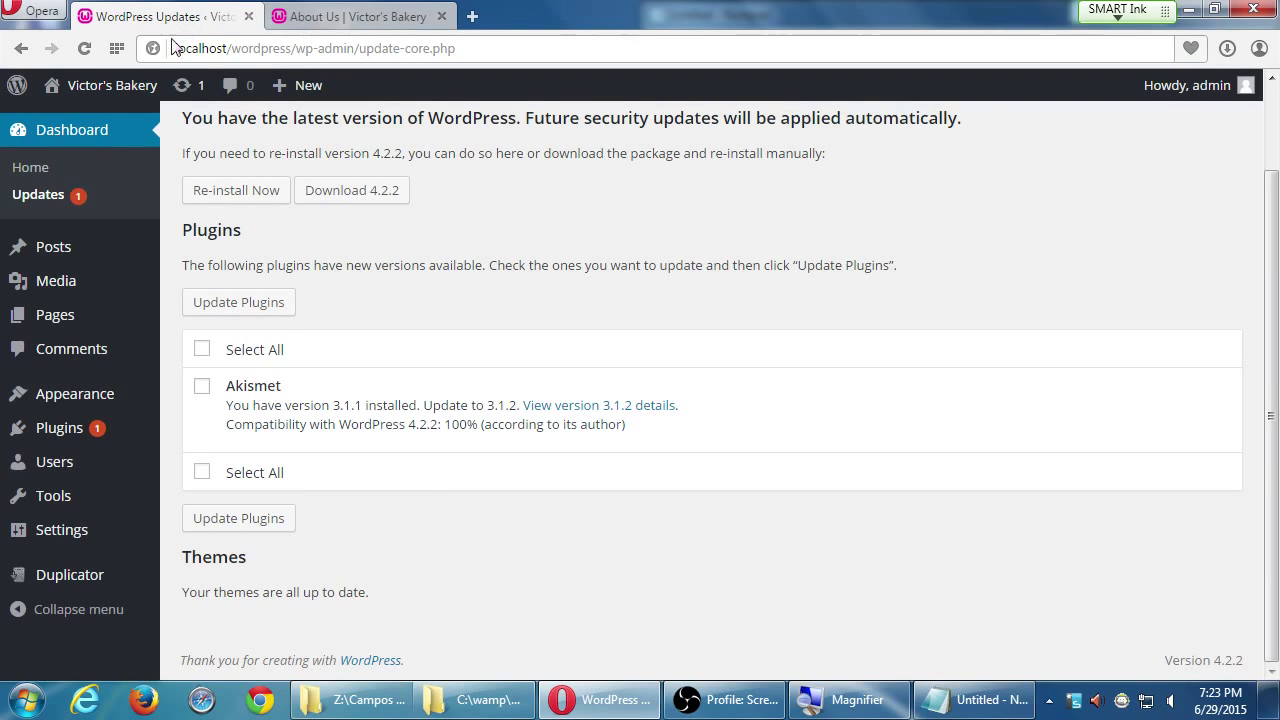
{"action": "mouse_move", "coordinate": [110, 85]}
{"action": "left_click", "coordinate": [106, 131]}
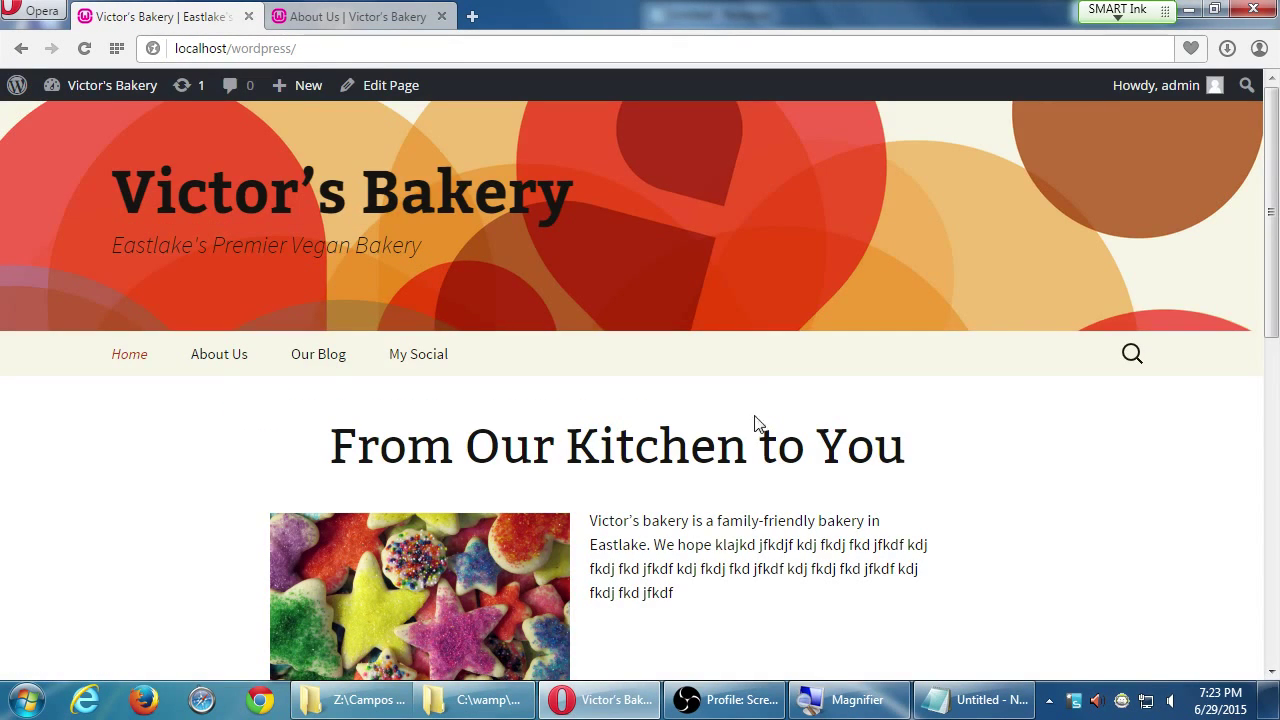
{"action": "scroll", "coordinate": [633, 447], "scroll_direction": "down", "scroll_amount": 1}
{"action": "left_click_drag", "start_coordinate": [591, 447], "coordinate": [846, 591]}
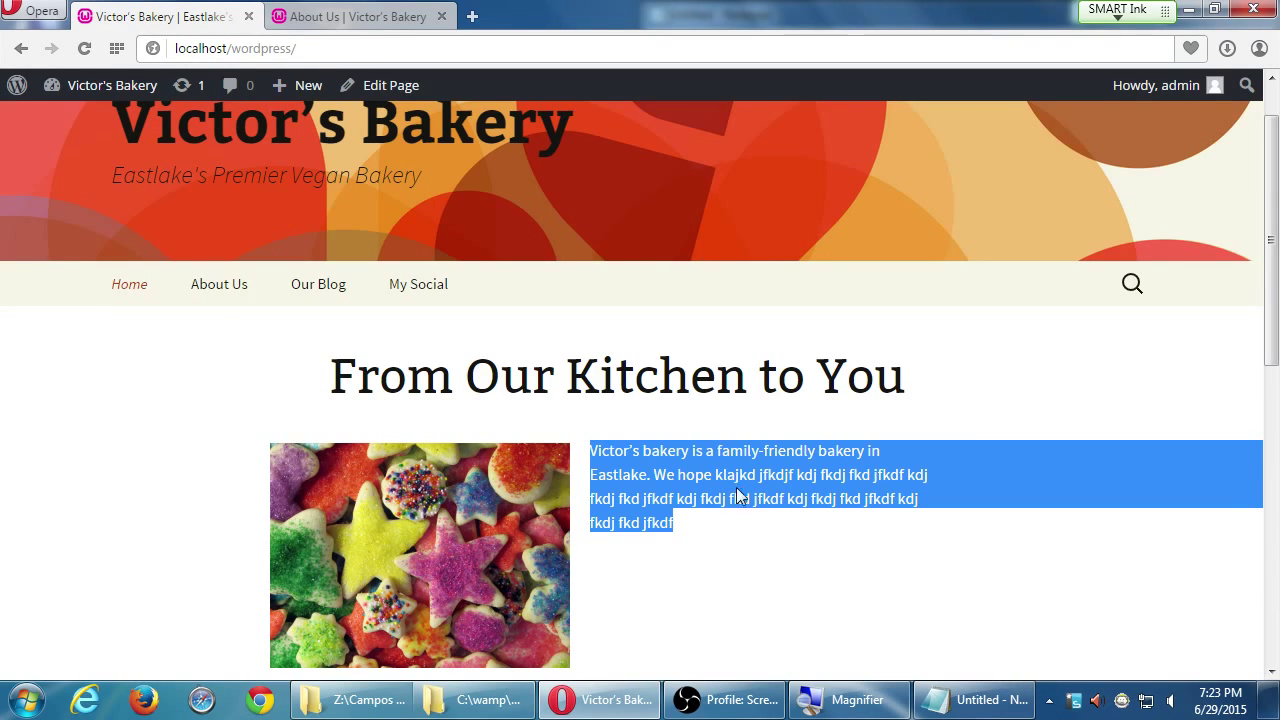
{"action": "left_click_drag", "start_coordinate": [760, 422], "coordinate": [1077, 534]}
{"action": "left_click", "coordinate": [1077, 534]}
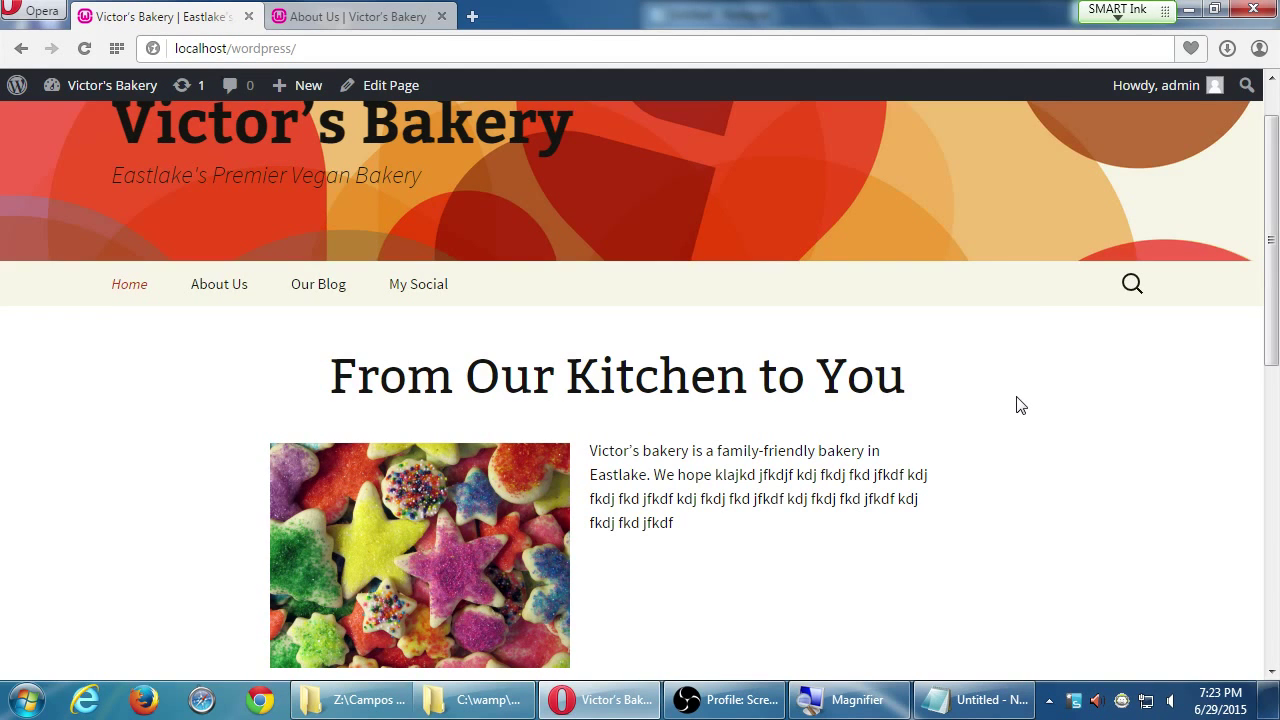
Step: Return to the WordPress Updates page and switch back to the updates strategy notes in Notepad
{"action": "left_click", "coordinate": [24, 50]}
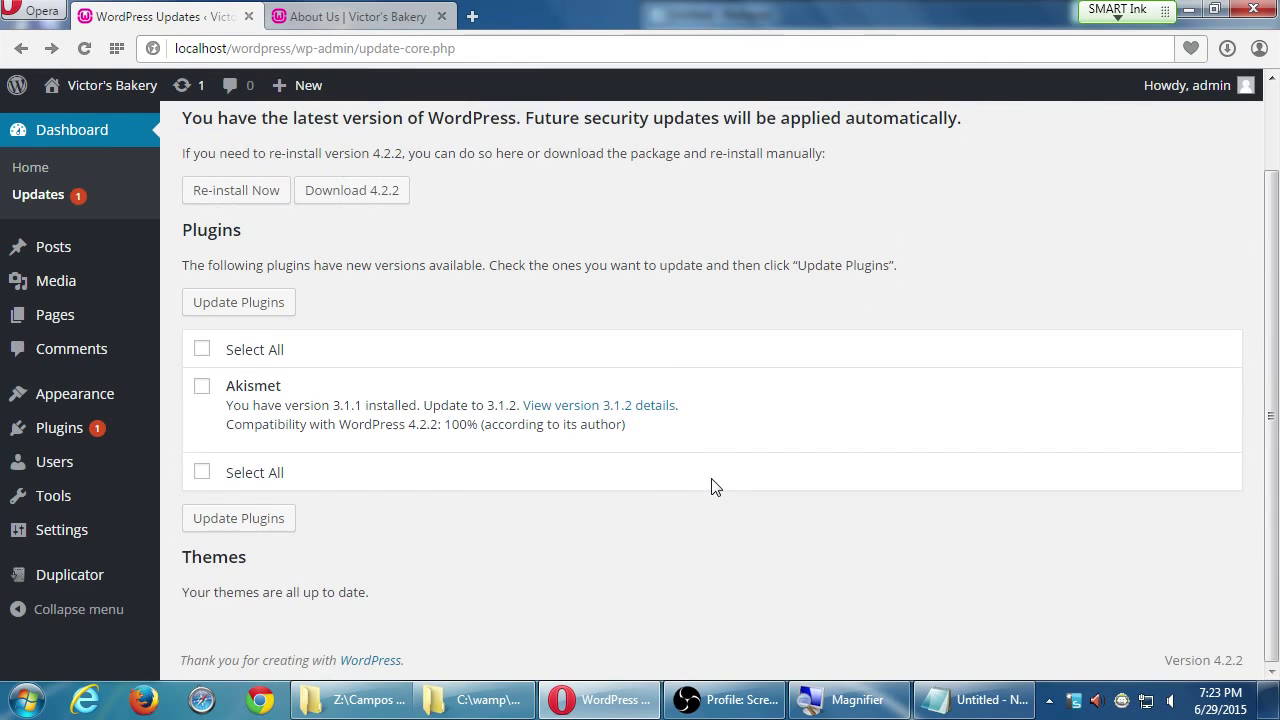
{"action": "left_click", "coordinate": [965, 700]}
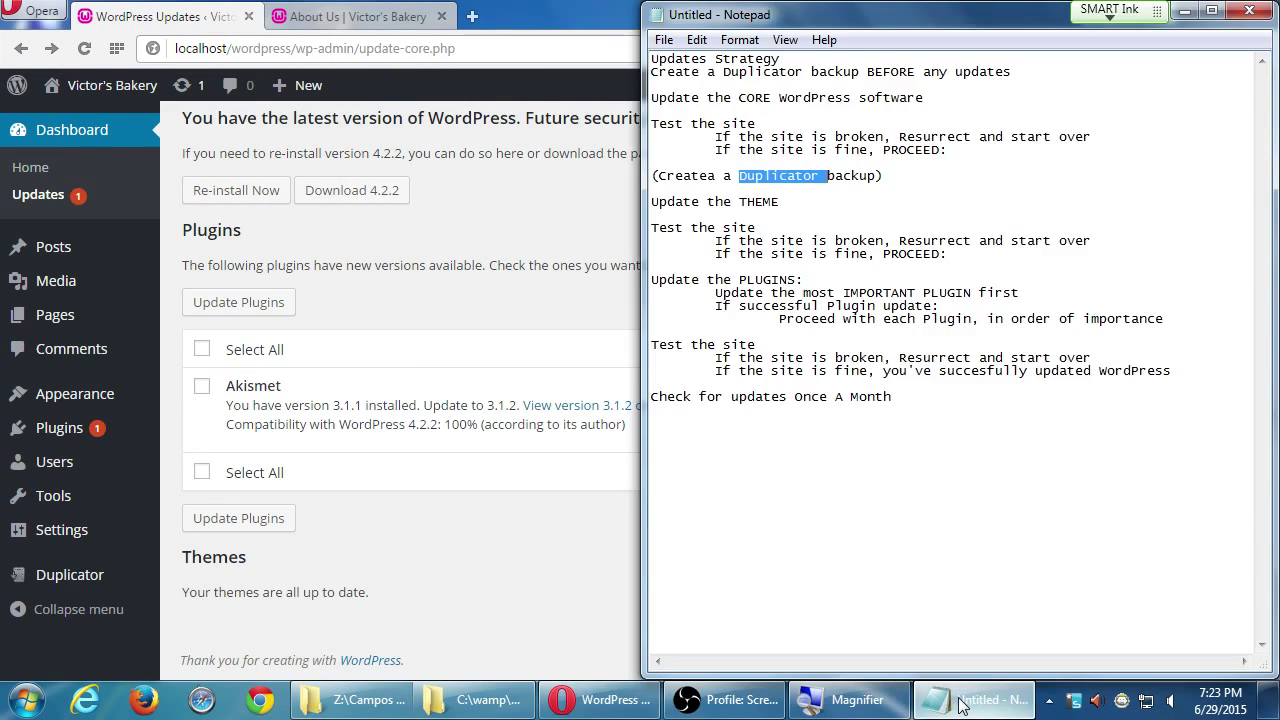
Step: Number the Duplicator backup line "0." and the "Update the CORE WordPress software" line "1." in the updates strategy
{"action": "left_click", "coordinate": [895, 372]}
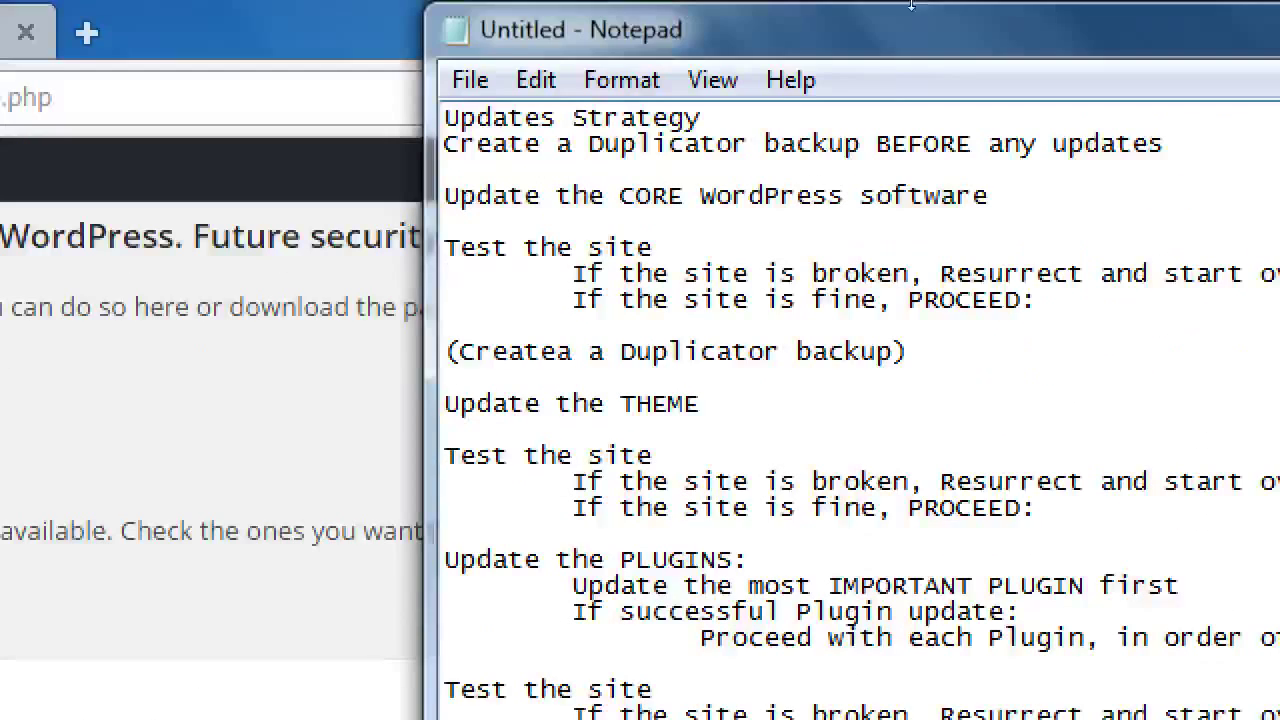
{"action": "key", "text": "Down"}
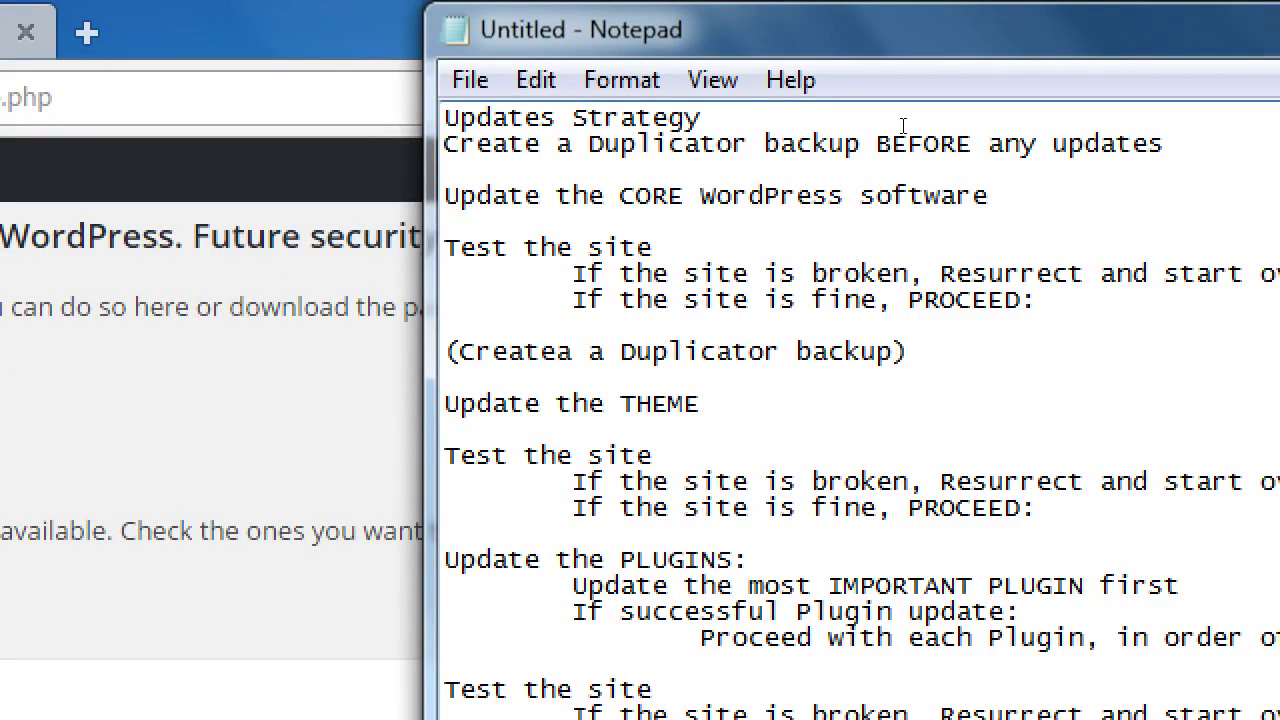
{"action": "type", "text": "0."}
{"action": "key", "text": "Down"}
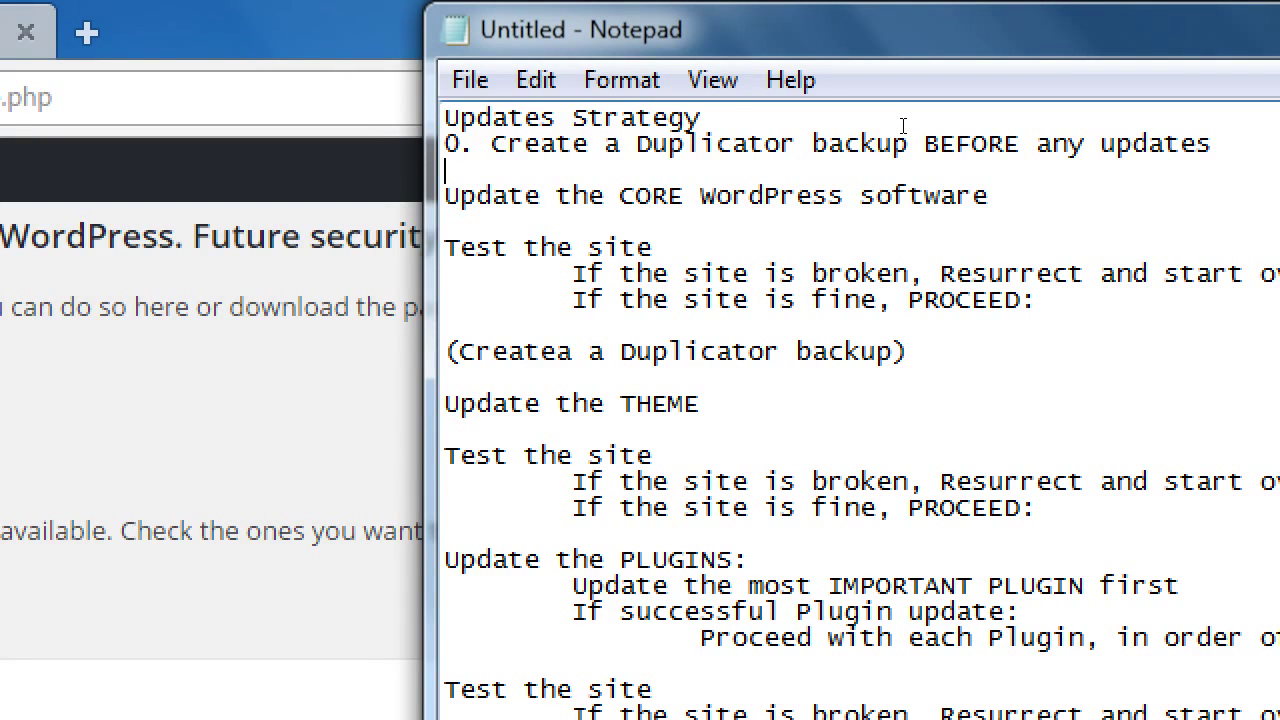
{"action": "key", "text": "Down"}
{"action": "type", "text": "1."}
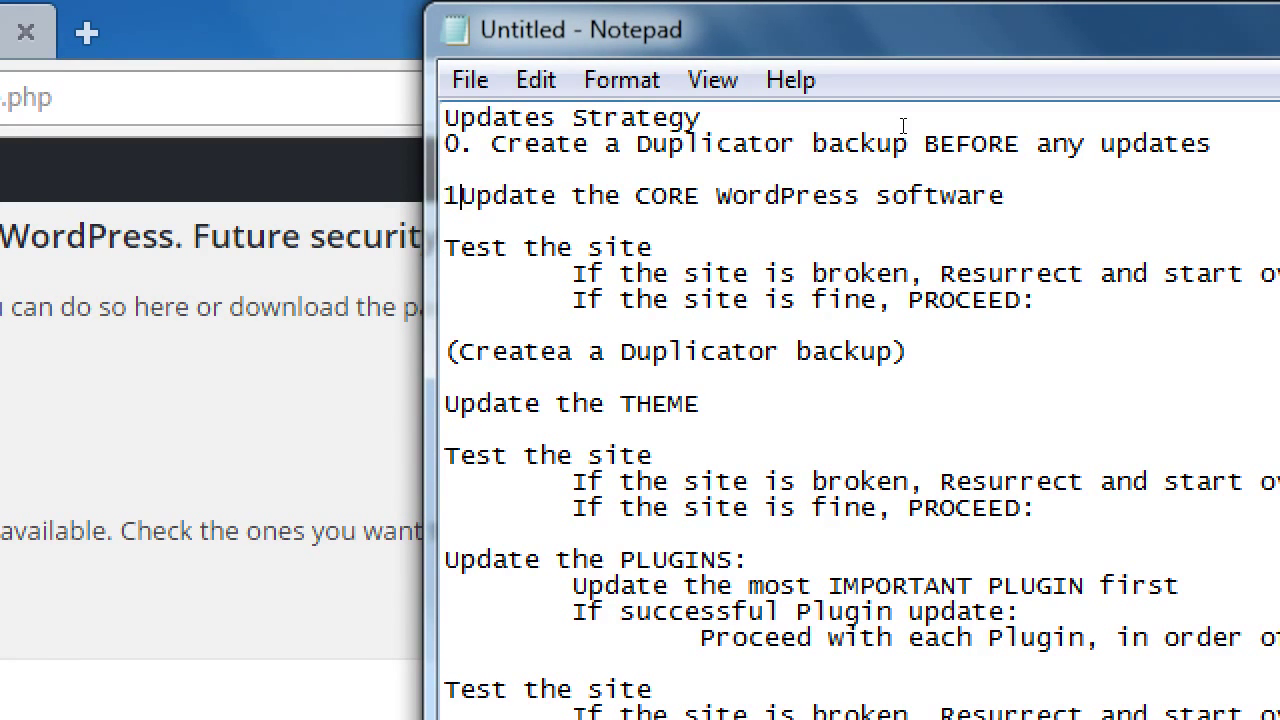
Step: Number the "Update the THEME" line "2." and the "Update the PLUGINS:" line "3."
{"action": "key", "text": "Down"}
{"action": "key", "text": "Down"}
{"action": "key", "text": "Down"}
{"action": "key", "text": "Down"}
{"action": "key", "text": "Down"}
{"action": "key", "text": "Down"}
{"action": "key", "text": "Down"}
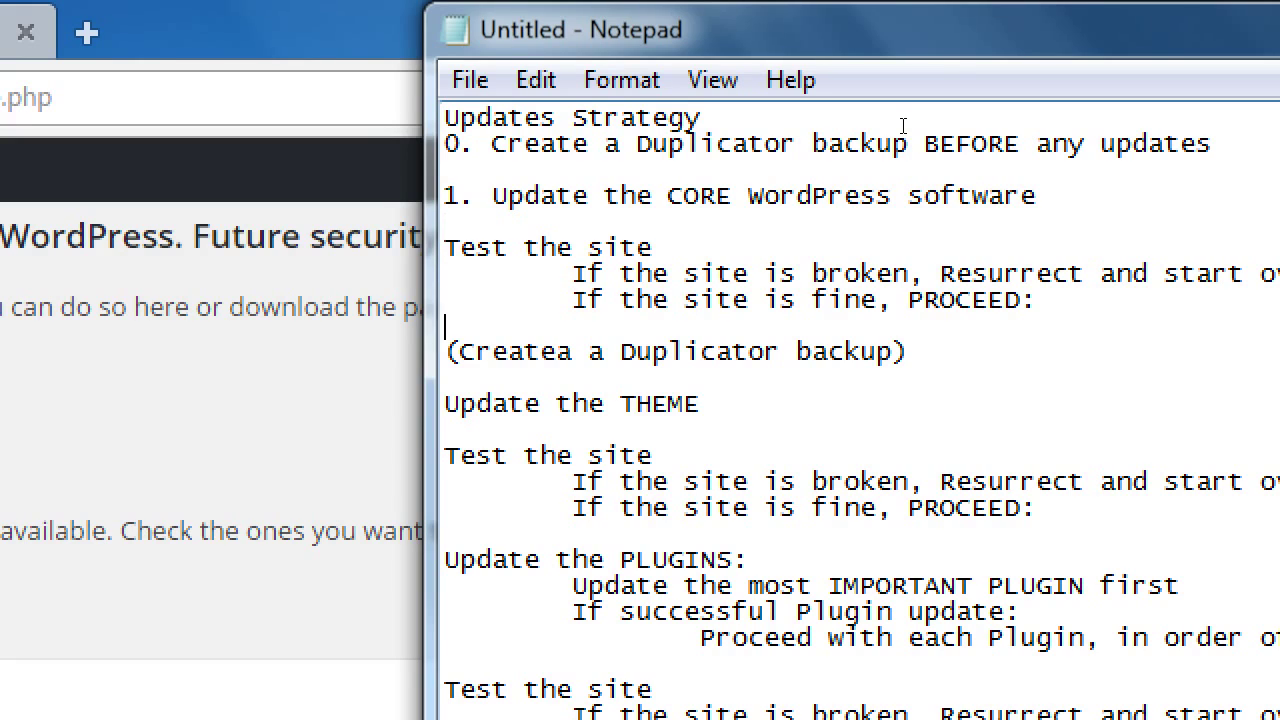
{"action": "key", "text": "Down"}
{"action": "type", "text": "2."}
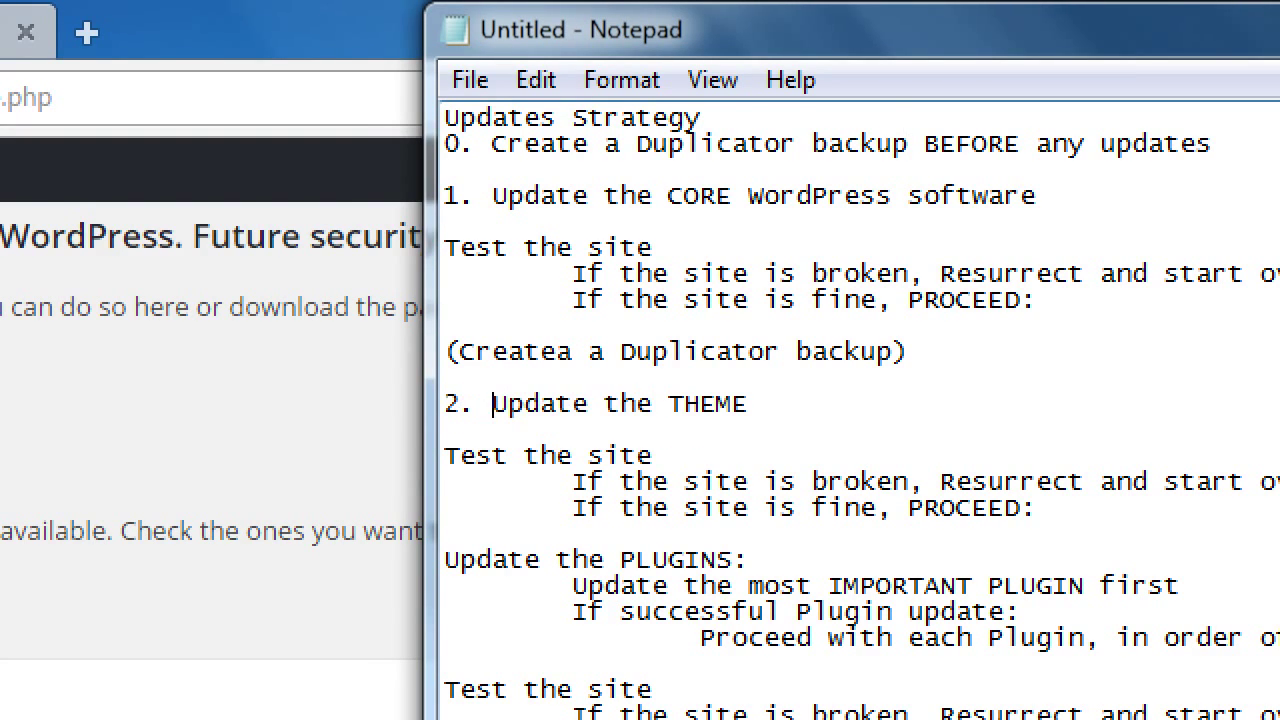
{"action": "key", "text": "Down"}
{"action": "key", "text": "Down"}
{"action": "key", "text": "Down"}
{"action": "key", "text": "Down"}
{"action": "key", "text": "Down"}
{"action": "key", "text": "Down"}
{"action": "type", "text": "3."}
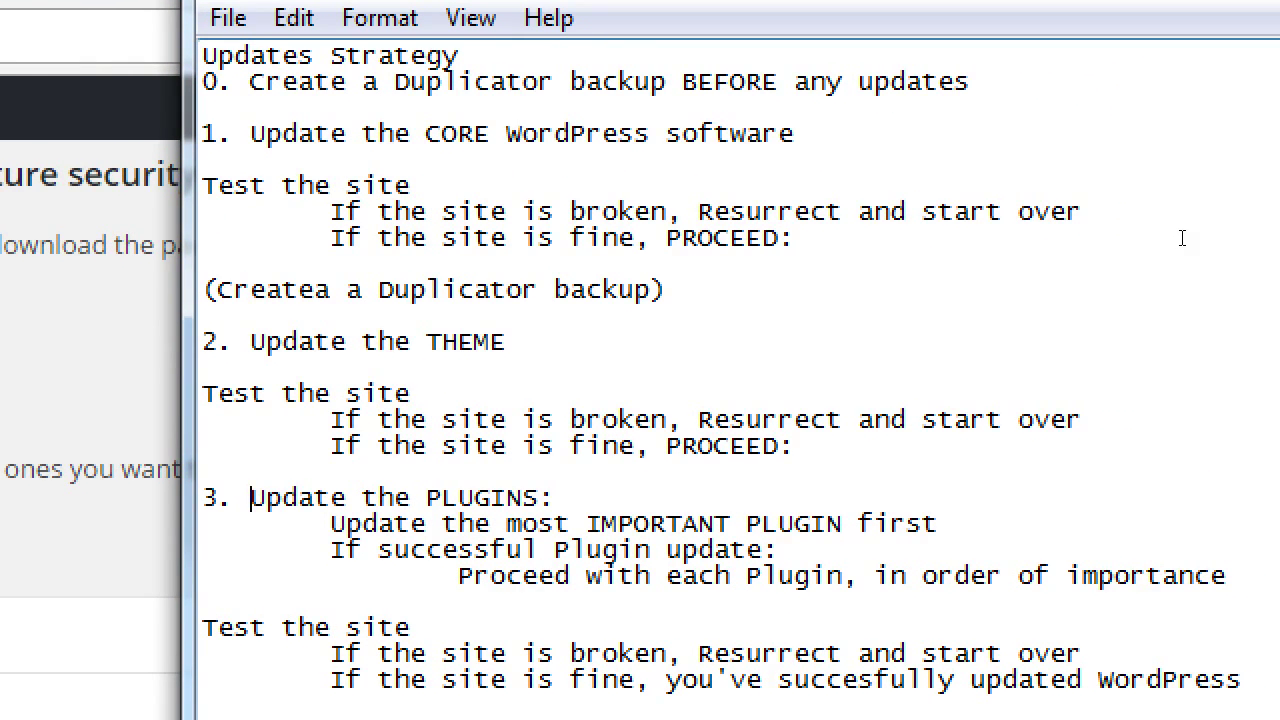
Step: Save the notes to the Desktop as a text document named "updates"
{"action": "key", "text": "ctrl+s"}
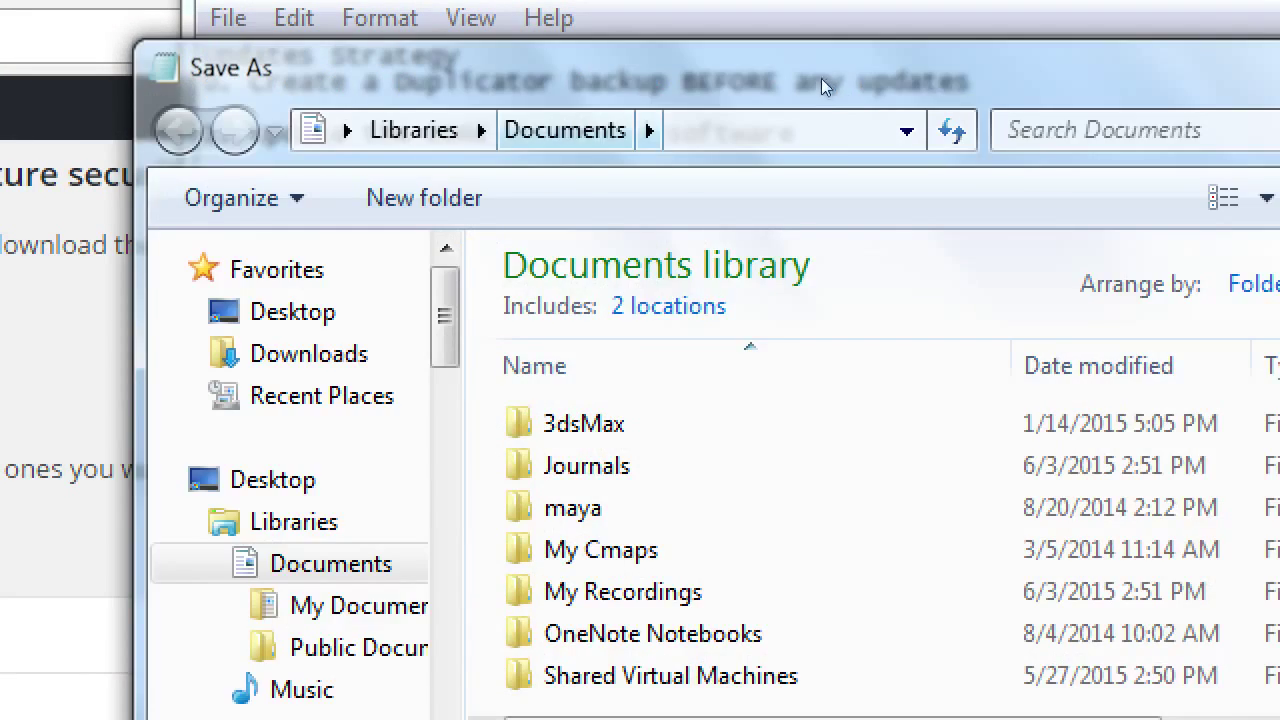
{"action": "left_click_drag", "start_coordinate": [821, 78], "coordinate": [1063, 286]}
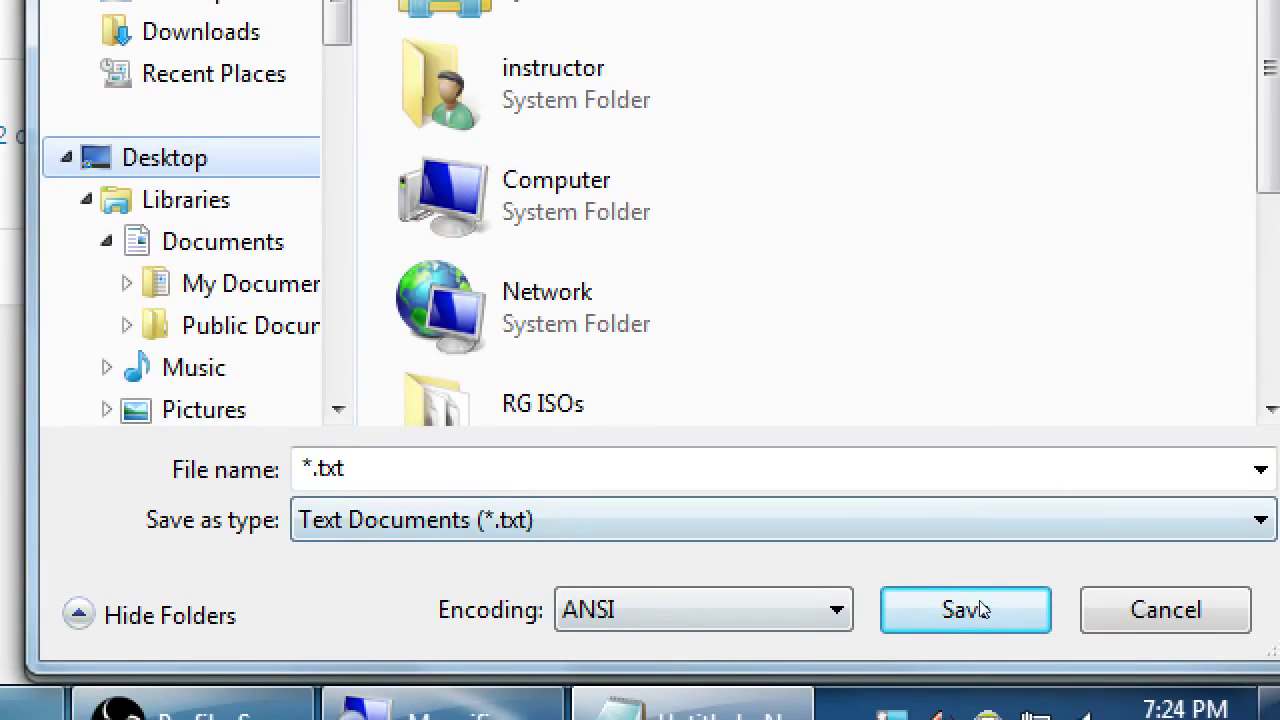
{"action": "left_click", "coordinate": [983, 610]}
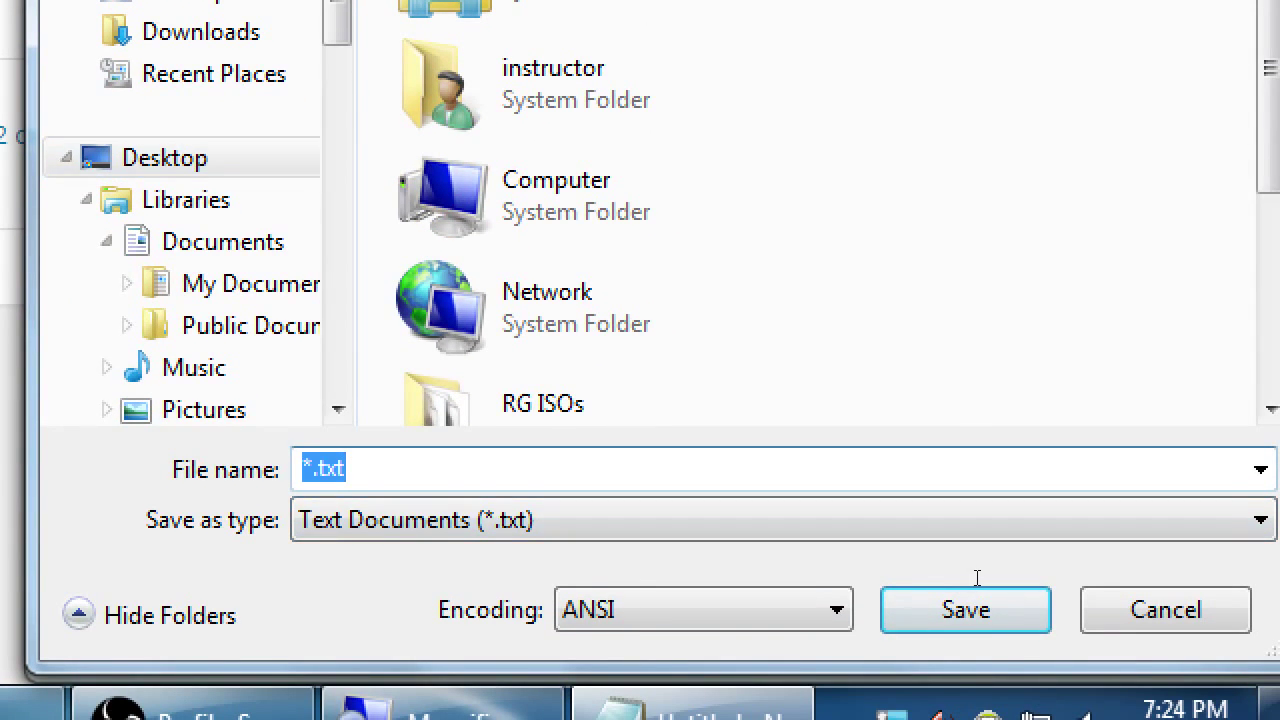
{"action": "type", "text": "updates"}
{"action": "key", "text": "Return"}
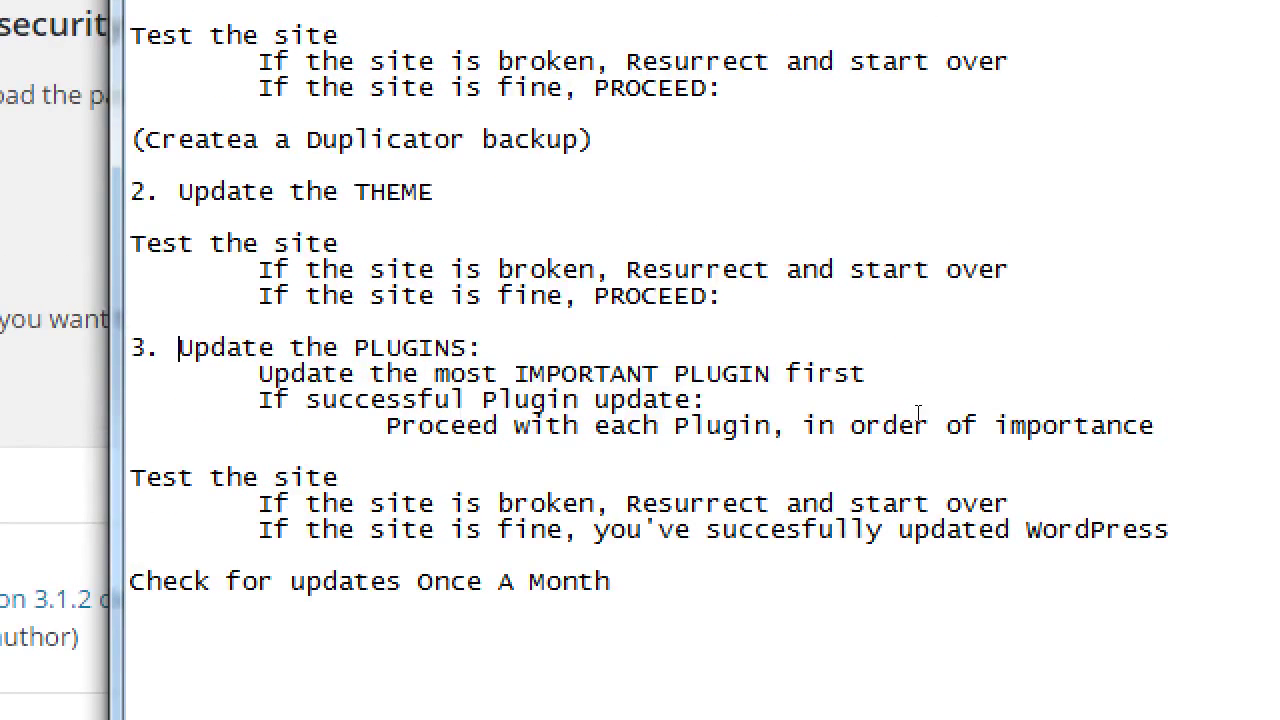
Step: Highlight the closing line "Check for updates Once A Month" in the notes
{"action": "key", "text": "ctrl+End"}
{"action": "key", "text": "shift+Left"}
{"action": "key", "text": "shift+Left"}
{"action": "key", "text": "shift+Left"}
{"action": "key", "text": "shift+Left"}
{"action": "key", "text": "shift+Left"}
{"action": "key", "text": "shift+Left"}
{"action": "key", "text": "shift+Left"}
{"action": "key", "text": "shift+Left"}
{"action": "key", "text": "shift+Left"}
{"action": "key", "text": "shift+Left"}
{"action": "key", "text": "shift+Left"}
{"action": "key", "text": "shift+Left"}
{"action": "key", "text": "shift+Left"}
{"action": "key", "text": "shift+Left"}
{"action": "key", "text": "shift+Left"}
{"action": "key", "text": "shift+Left"}
{"action": "key", "text": "shift+Left"}
{"action": "key", "text": "shift+Left"}
{"action": "key", "text": "shift+Left"}
{"action": "key", "text": "shift+Left"}
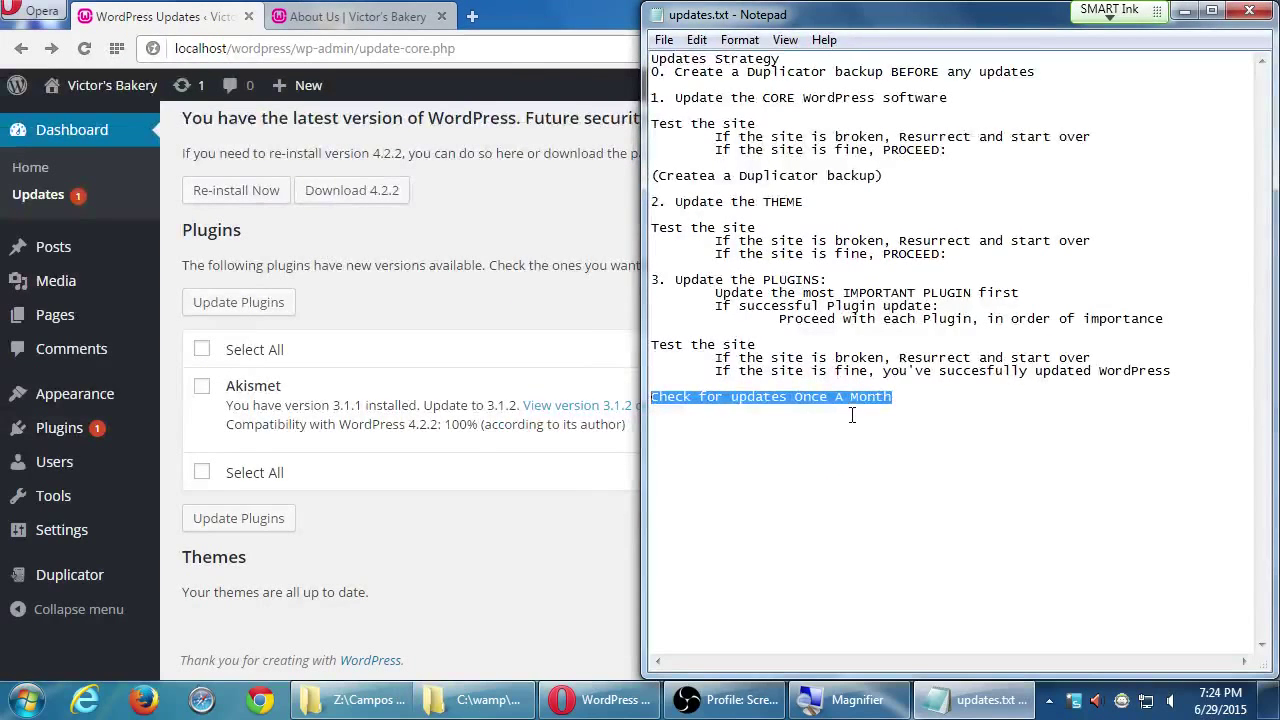
Step: Switch to the WordPress Updates page in Opera, select the Akismet plugin and update it
{"action": "left_click", "coordinate": [565, 501]}
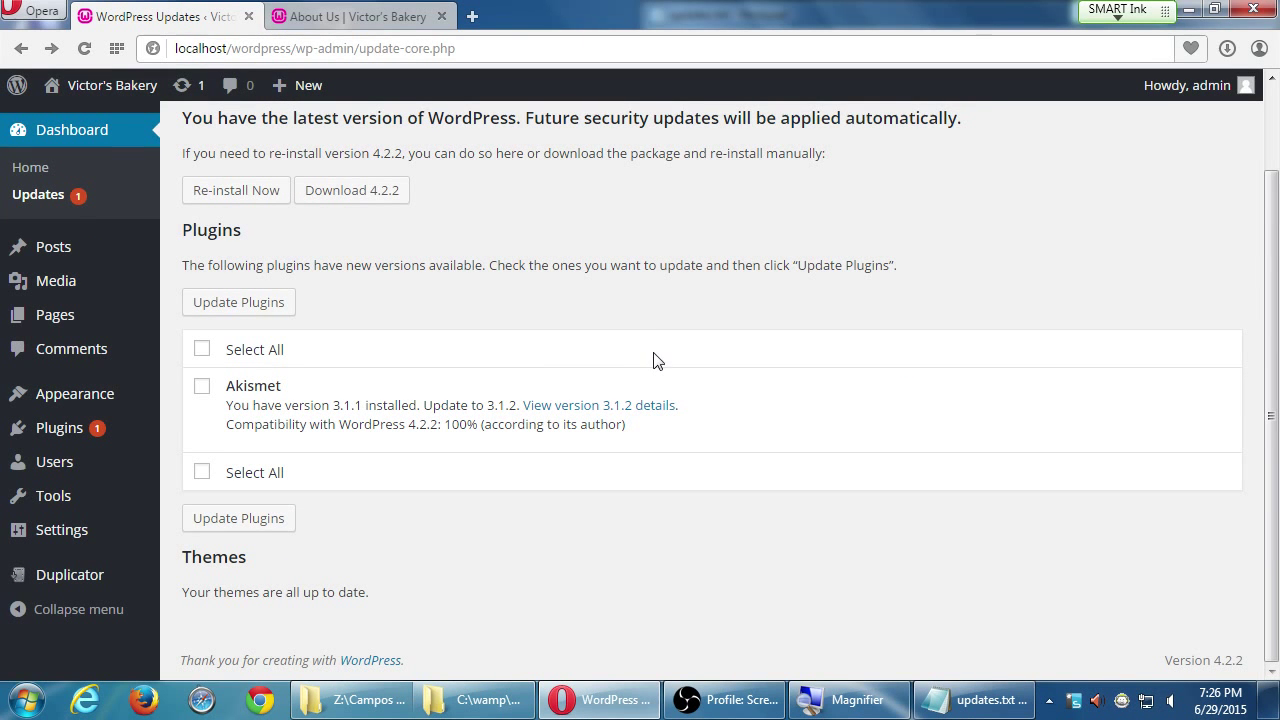
{"action": "scroll", "coordinate": [667, 357], "scroll_direction": "up", "scroll_amount": 1}
{"action": "scroll", "coordinate": [674, 423], "scroll_direction": "down", "scroll_amount": 1}
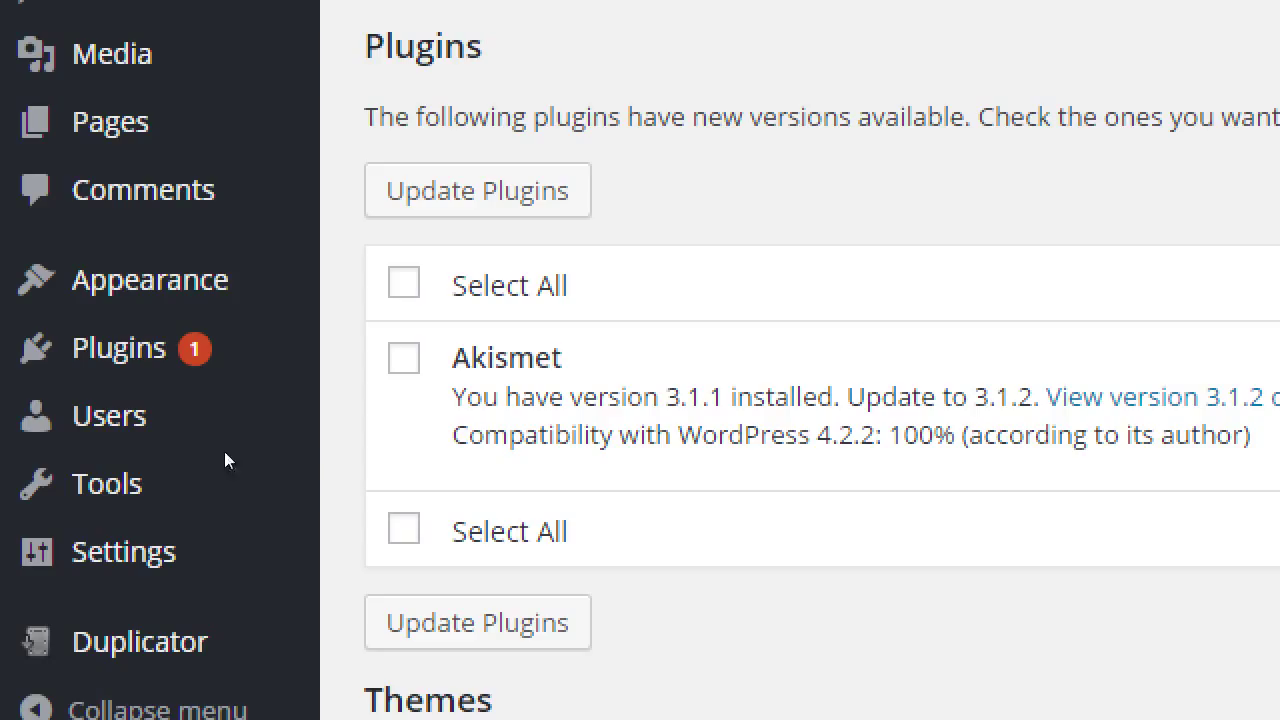
{"action": "key", "text": "Tab"}
{"action": "key", "text": "space"}
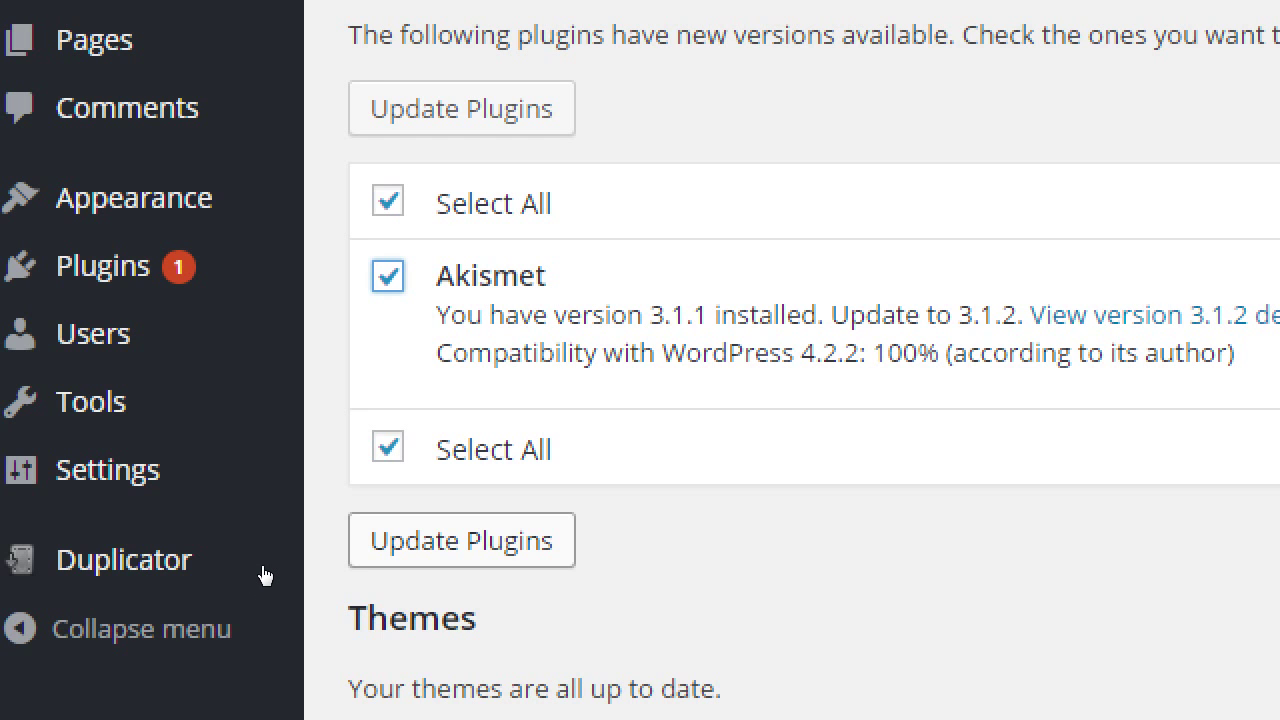
{"action": "key", "text": "Tab"}
{"action": "key", "text": "Return"}
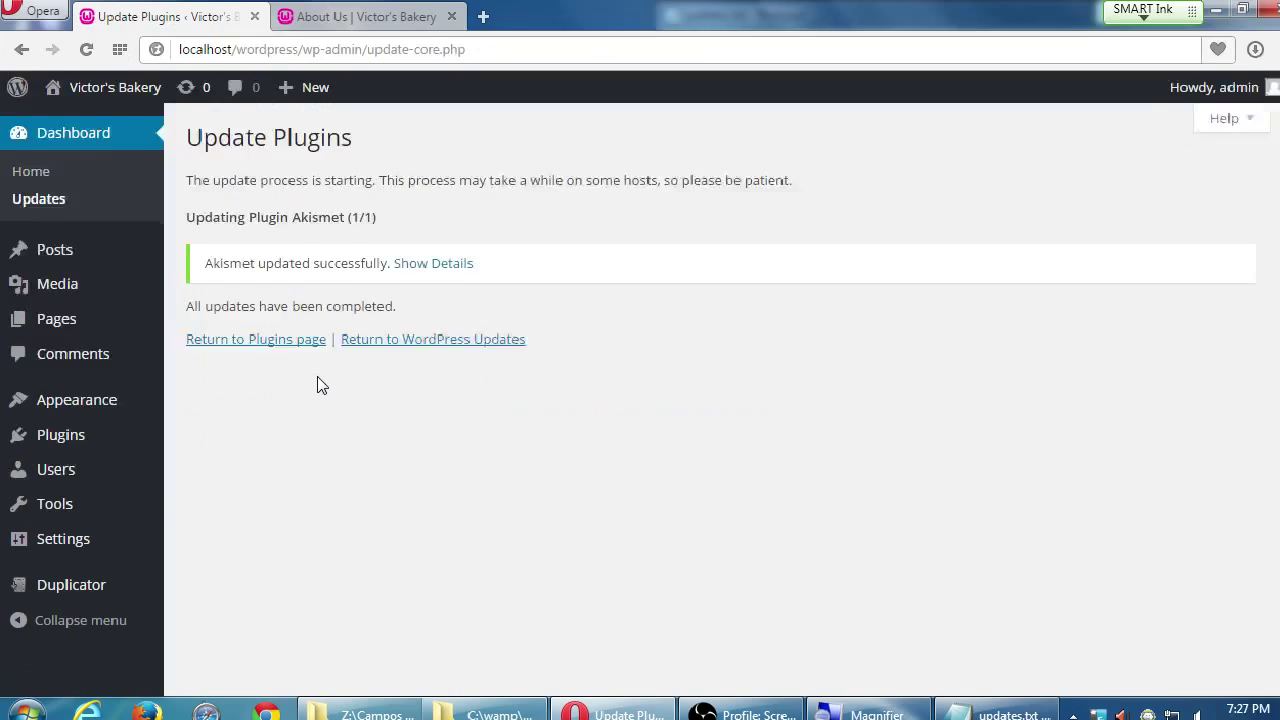
Step: Switch back to the Notepad notes and add a final line after a blank one: "Run updates at Off-Hours (at earliest: 9pm)"
{"action": "left_click", "coordinate": [975, 700]}
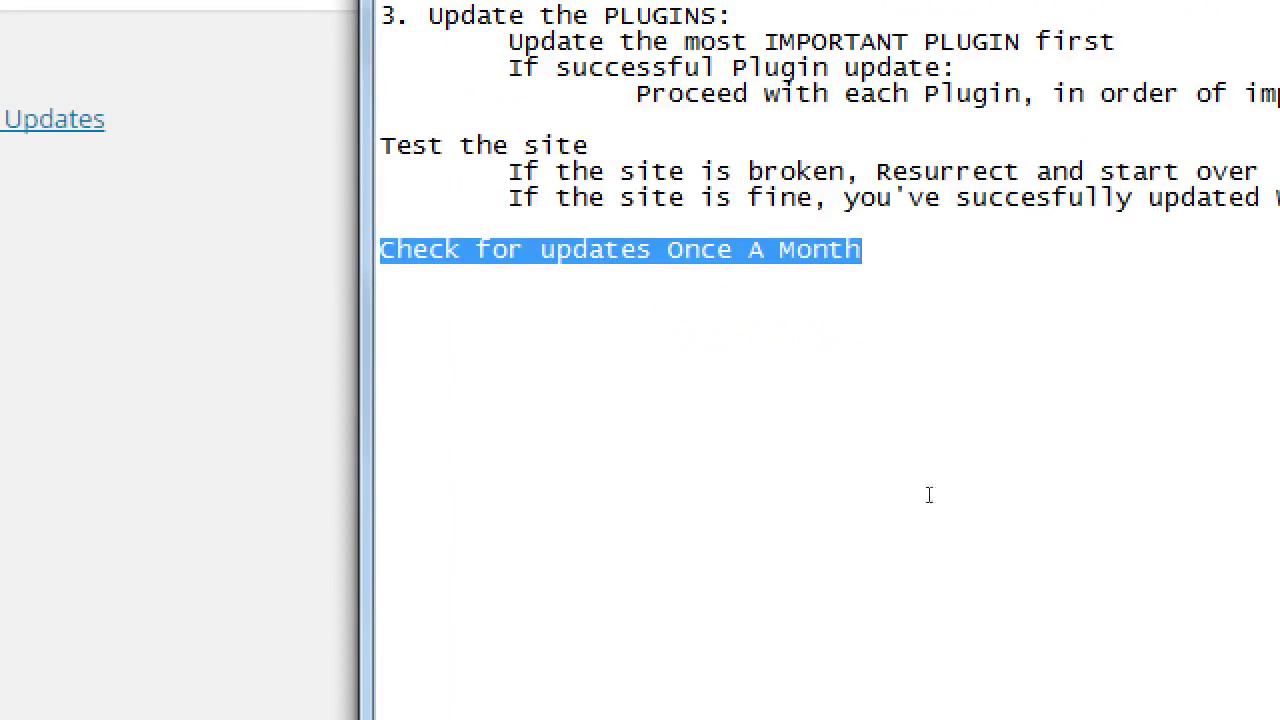
{"action": "key", "text": "Right"}
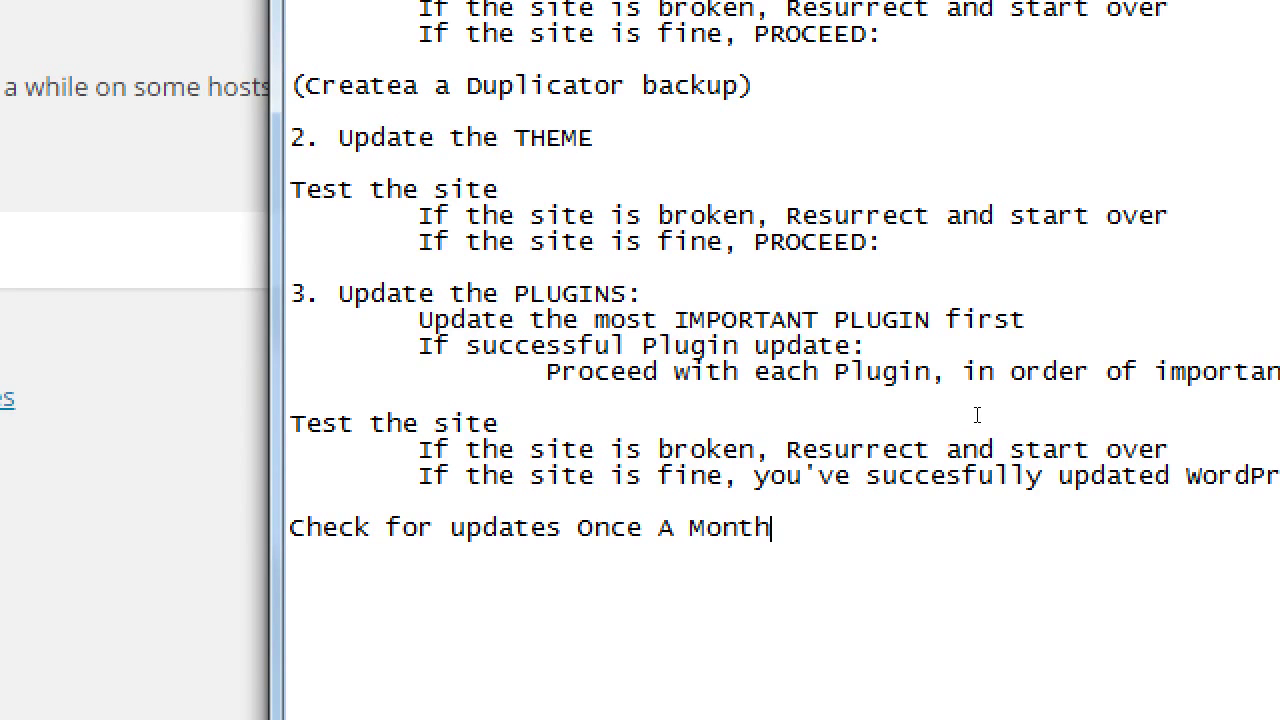
{"action": "key", "text": "Return"}
{"action": "key", "text": "Return"}
{"action": "type", "text": "Run upd"}
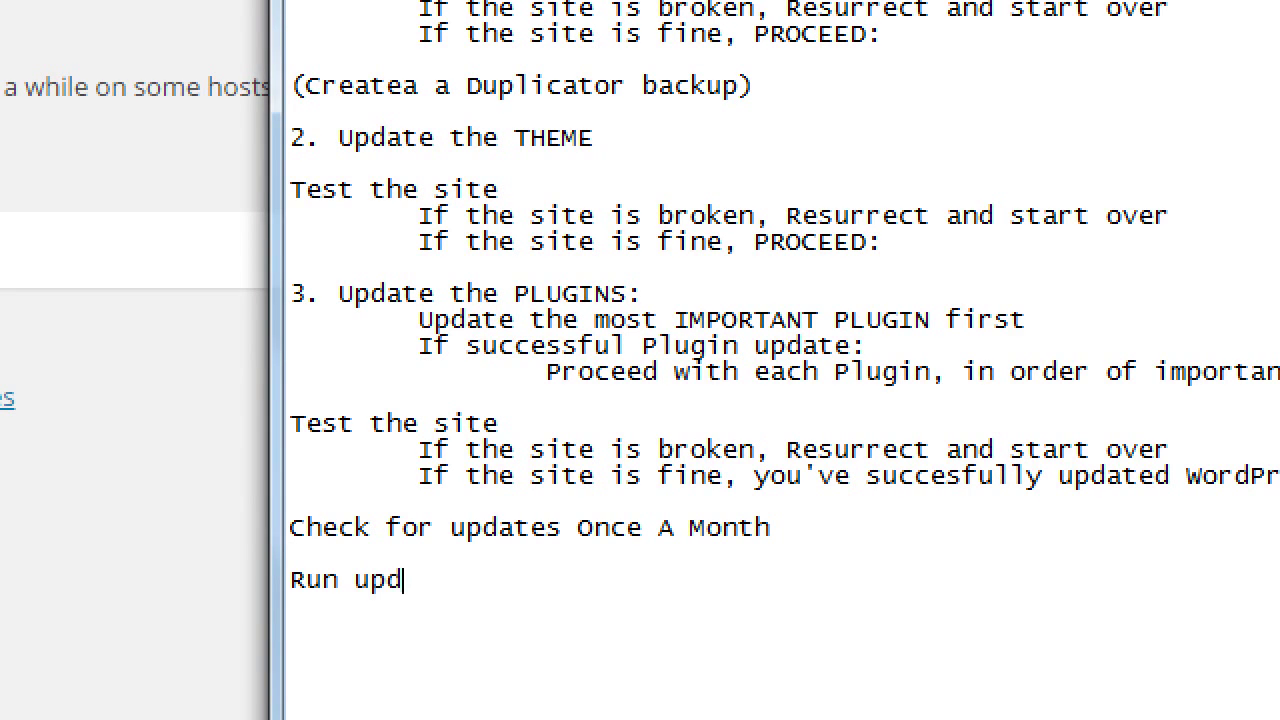
{"action": "type", "text": "ates at Off-"}
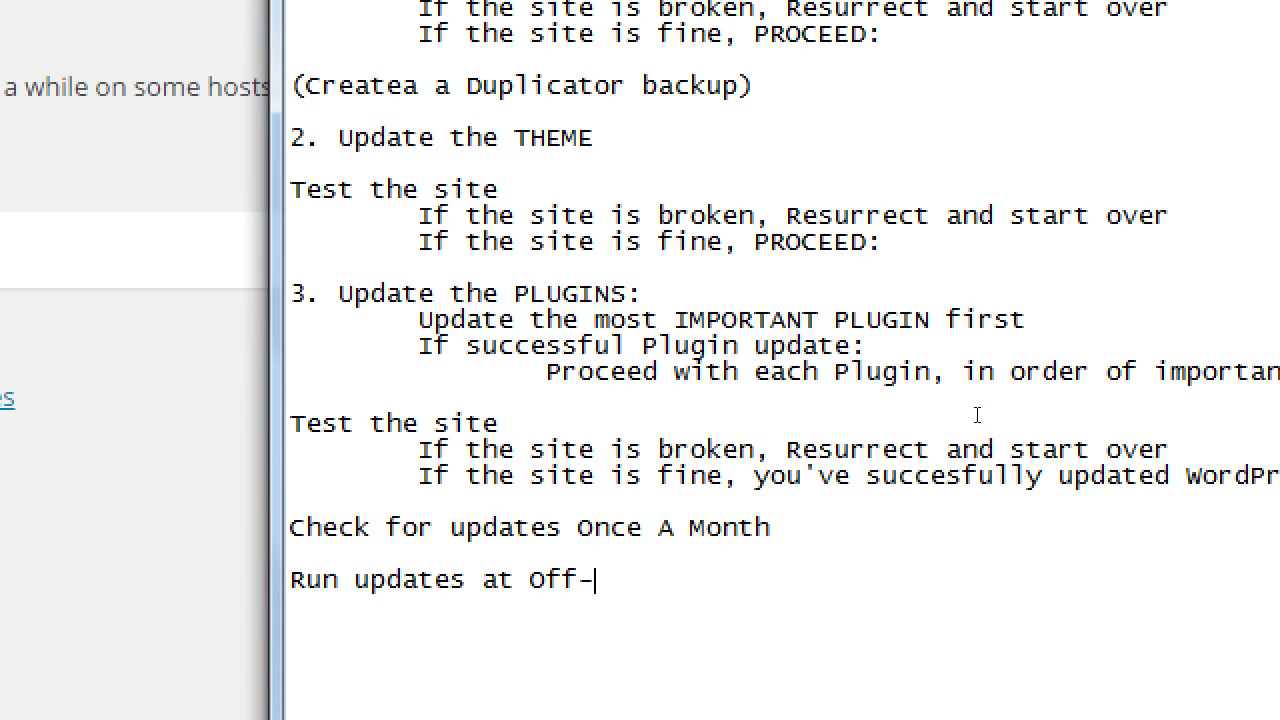
{"action": "type", "text": "Hours"}
{"action": "type", "text": "(at earlis"}
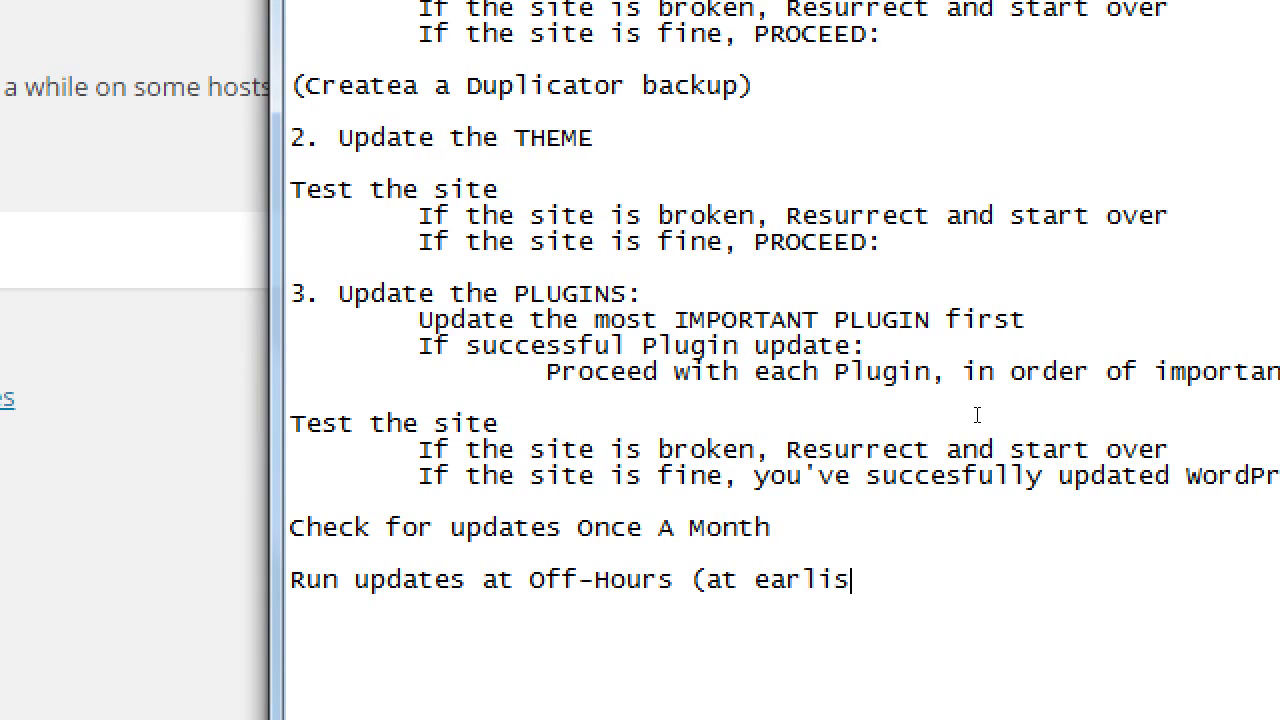
{"action": "key", "text": "BackSpace"}
{"action": "type", "text": "est: 9pm)"}
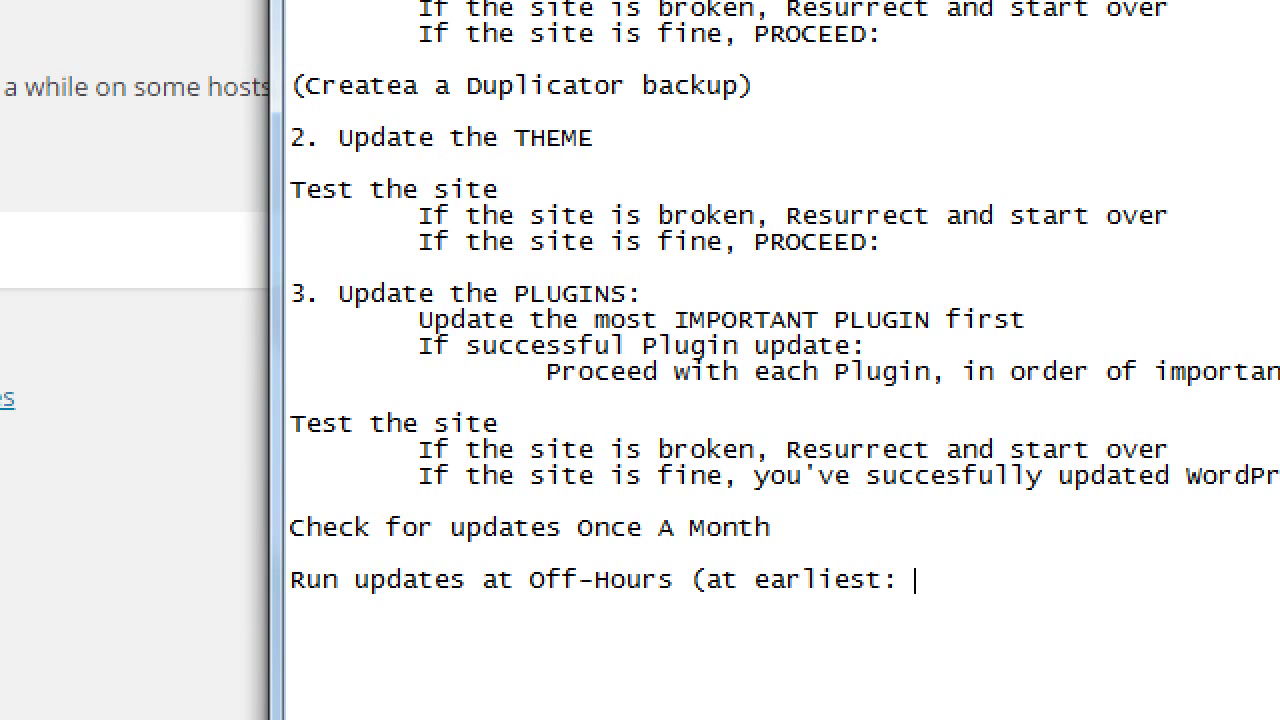